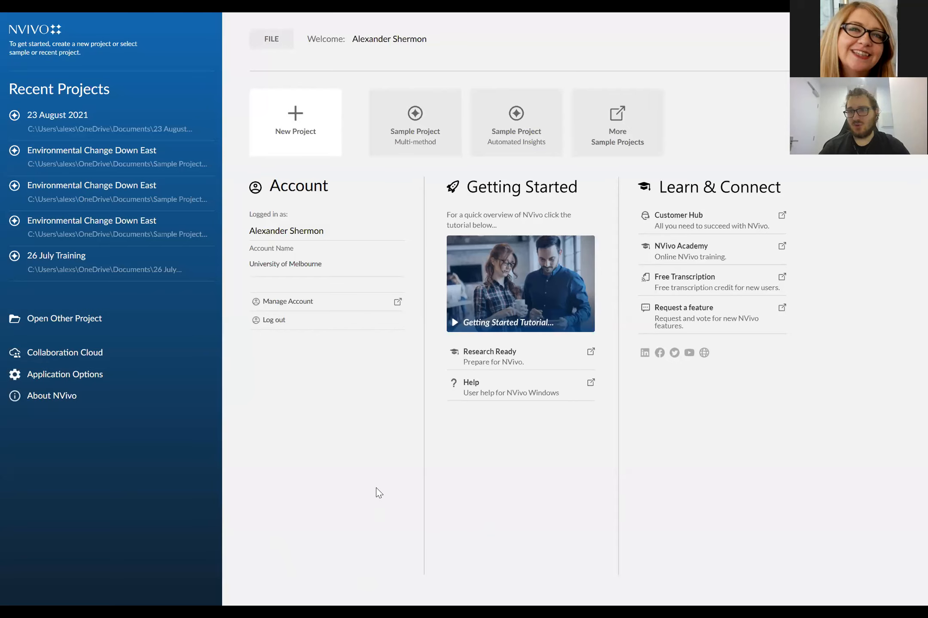
- Start a new project and title it "26th August Training"
click(437, 153)
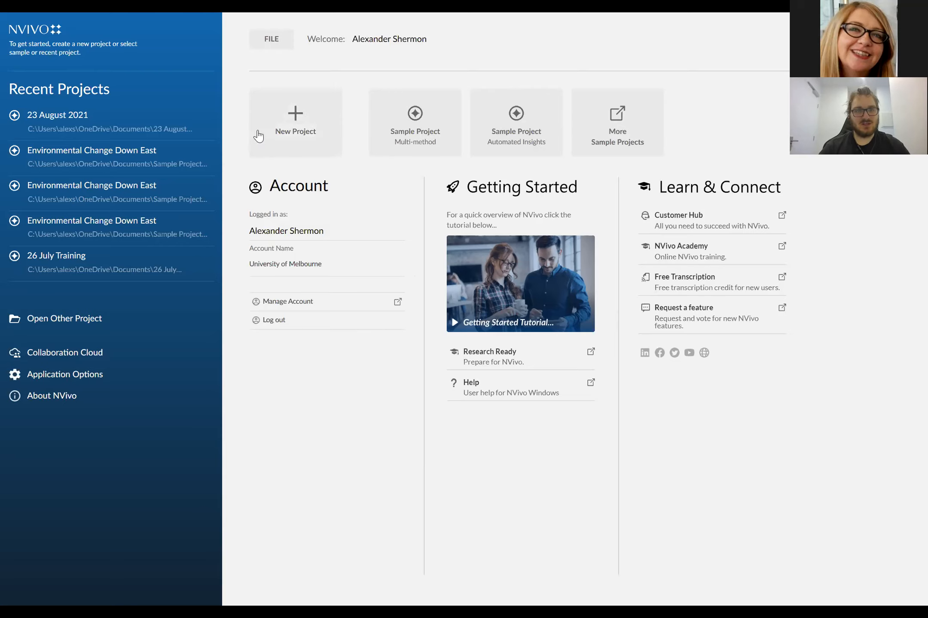
click(282, 136)
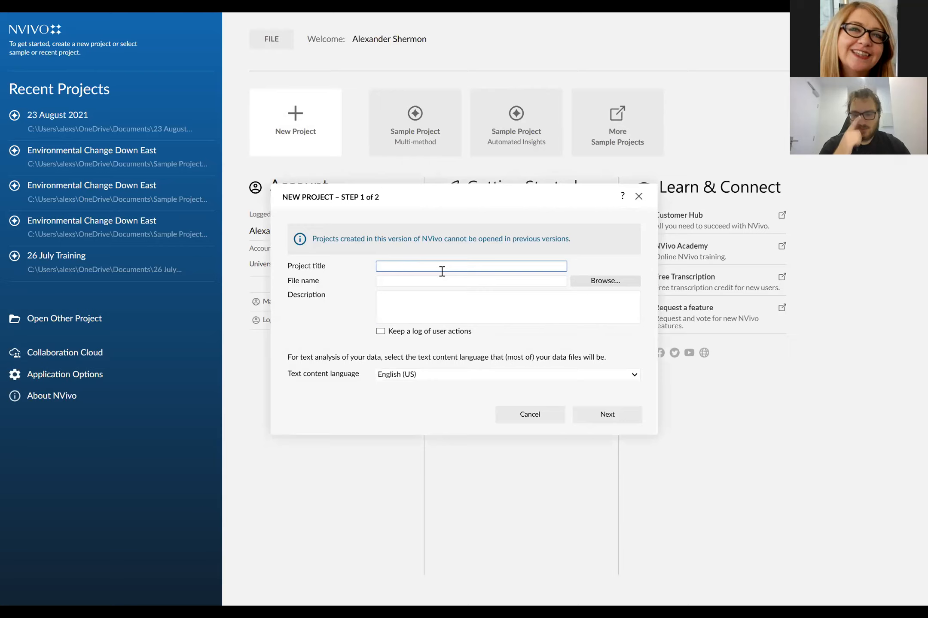
text(26th Augus)
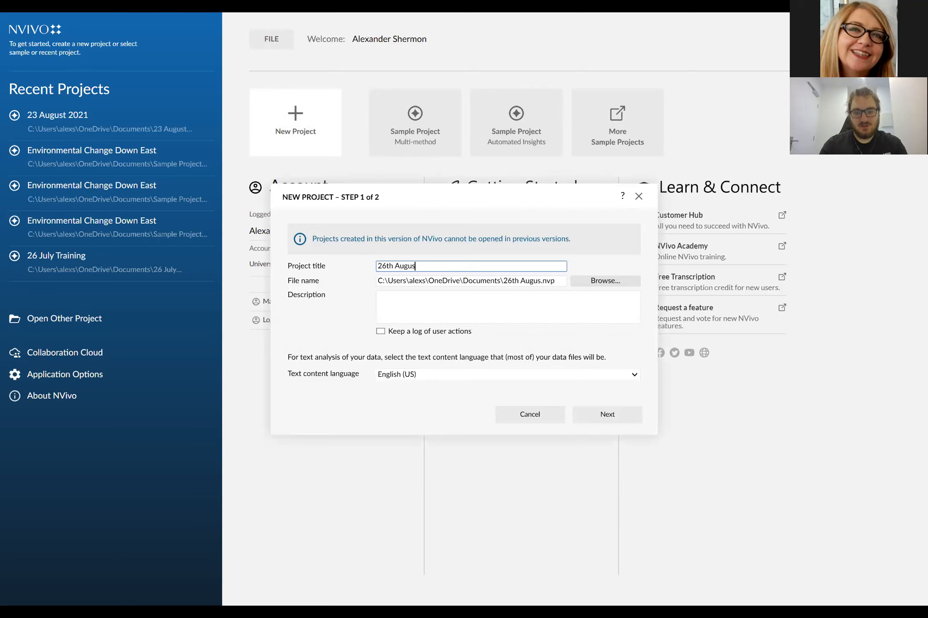
text(t Training)
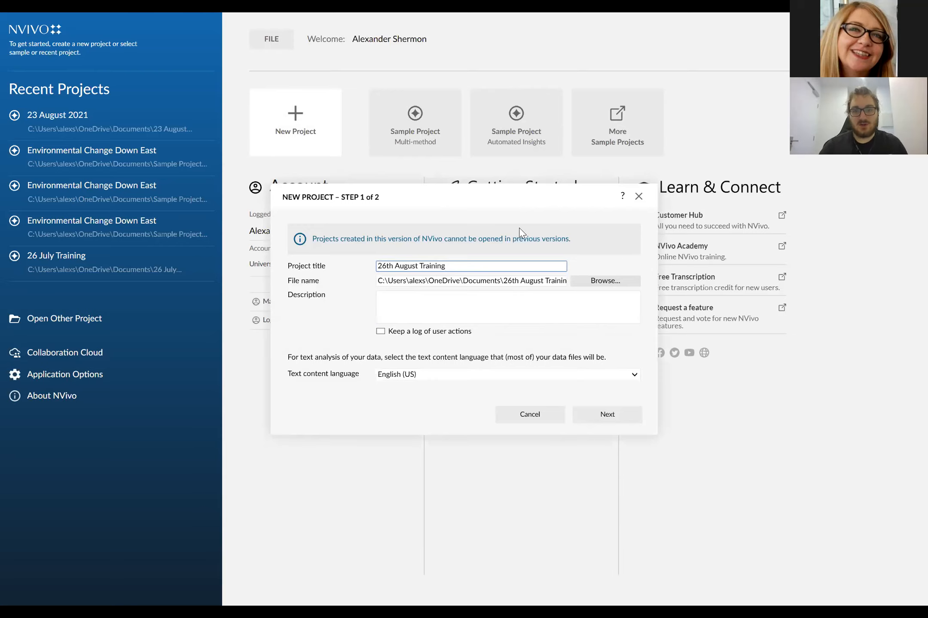
click(427, 279)
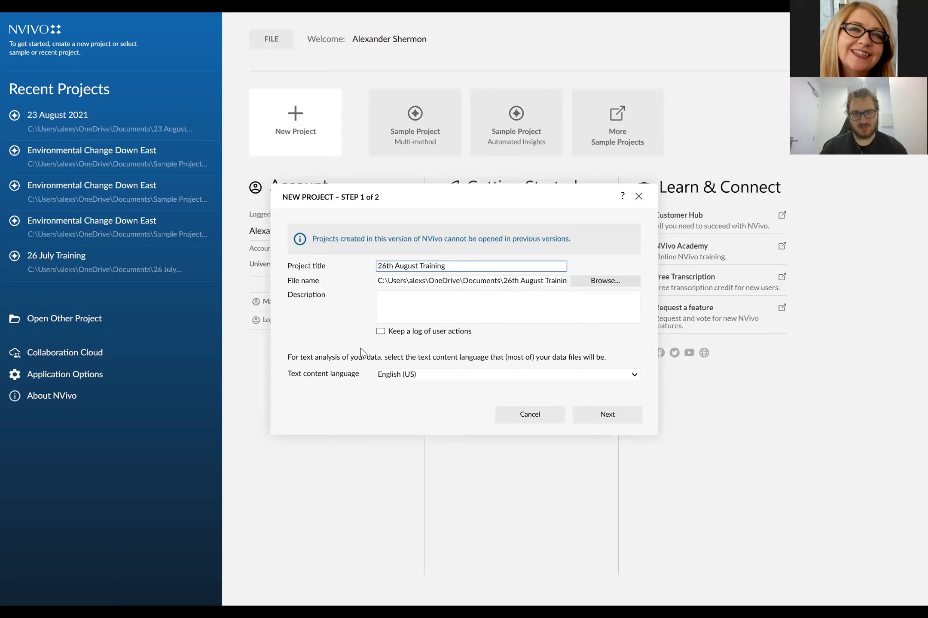
- Leave the project description empty, enable keeping a log of user actions, and choose English (US) as the text content language
click(425, 308)
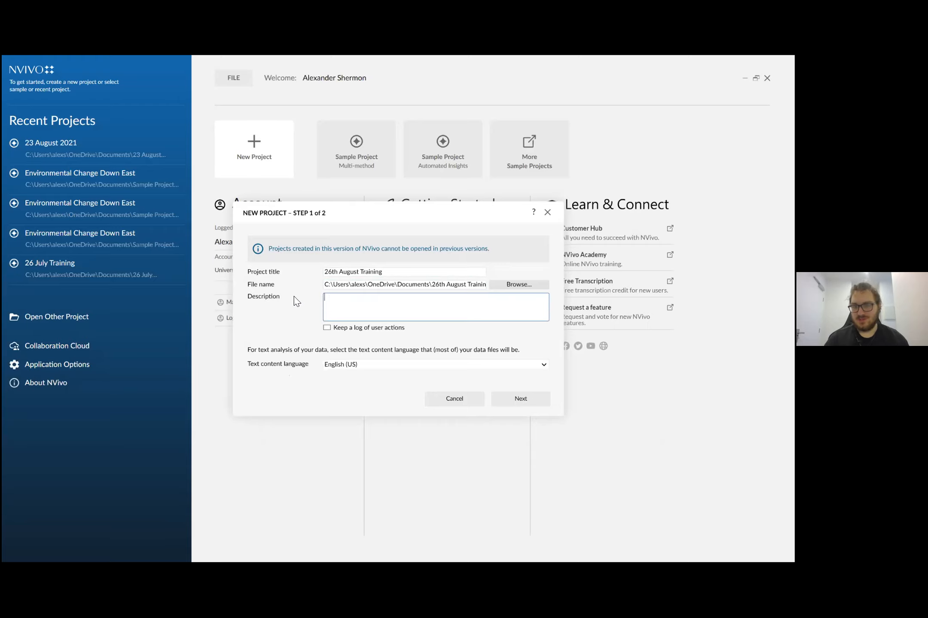
click(335, 303)
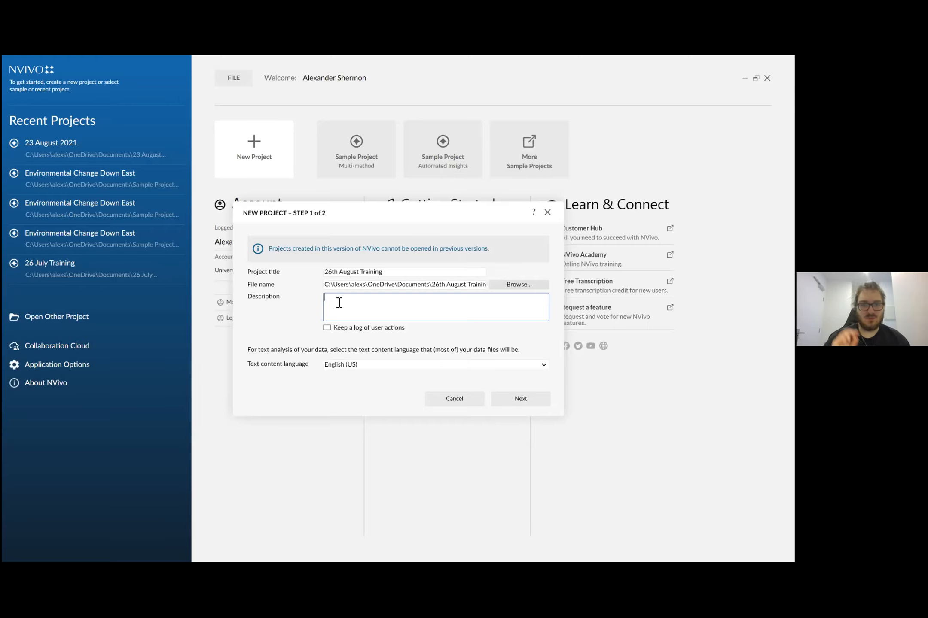
click(347, 331)
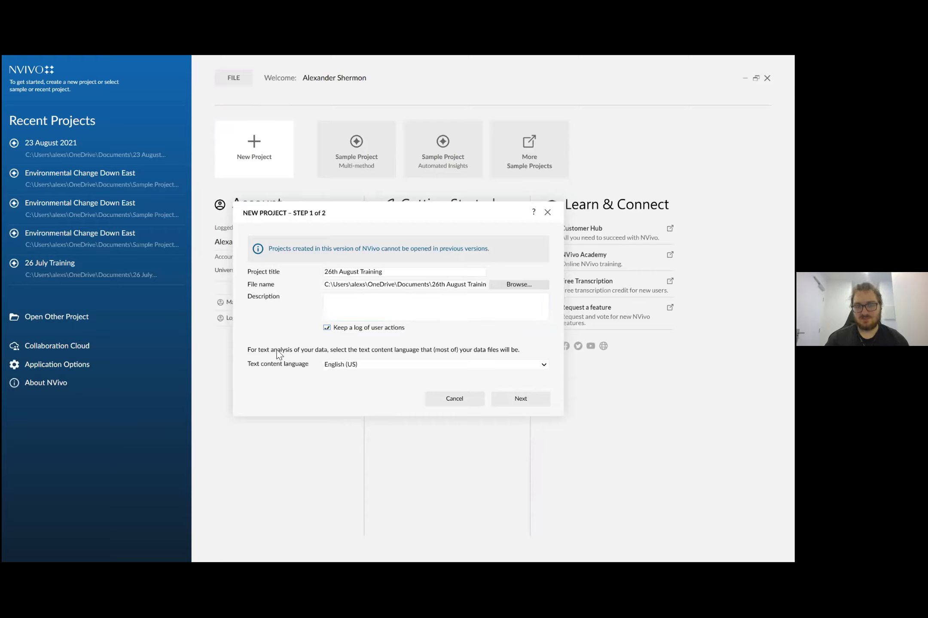
click(359, 366)
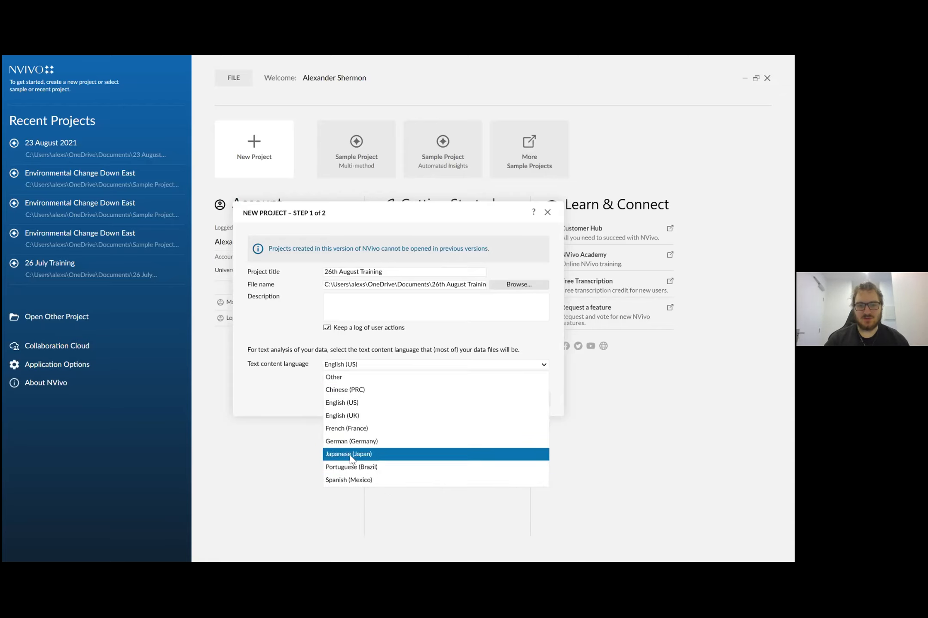
click(375, 403)
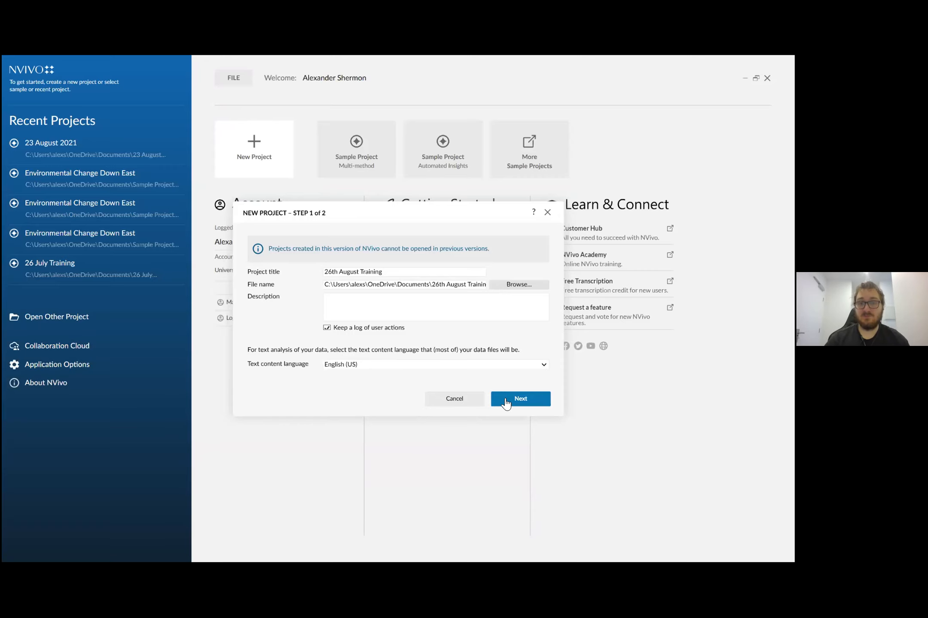
- Create the project with the default saving and recovery settings and skip the welcome tour
click(506, 403)
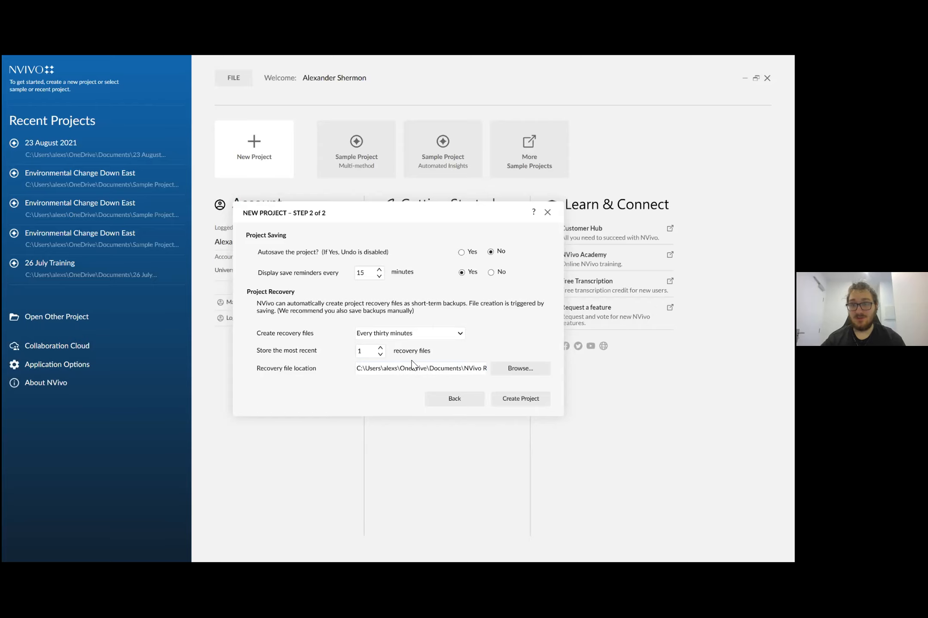
click(508, 402)
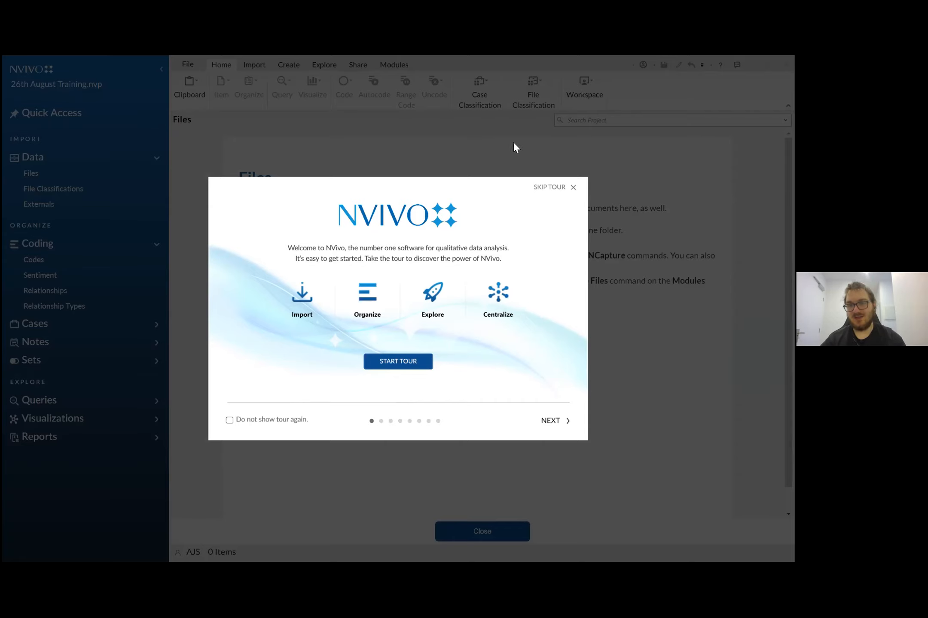
click(547, 189)
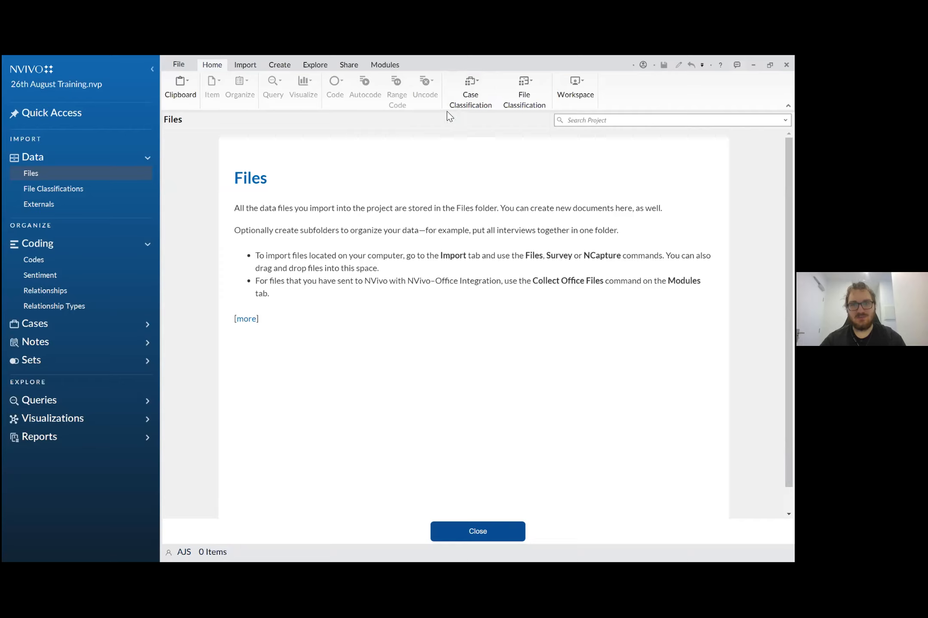
click(430, 145)
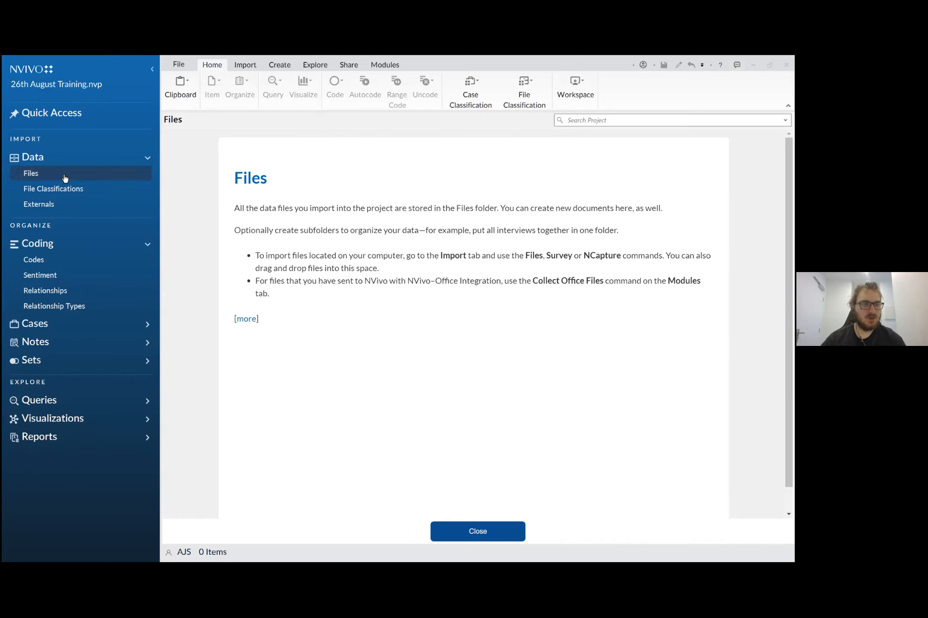
- Look through the introductory pages for File Classifications, Codes and Files
click(62, 197)
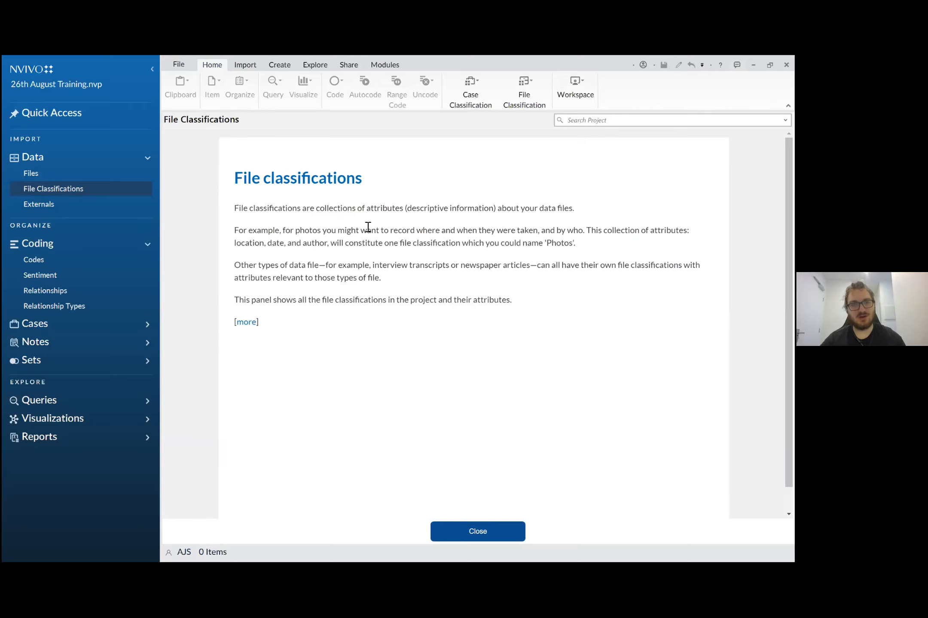
click(85, 263)
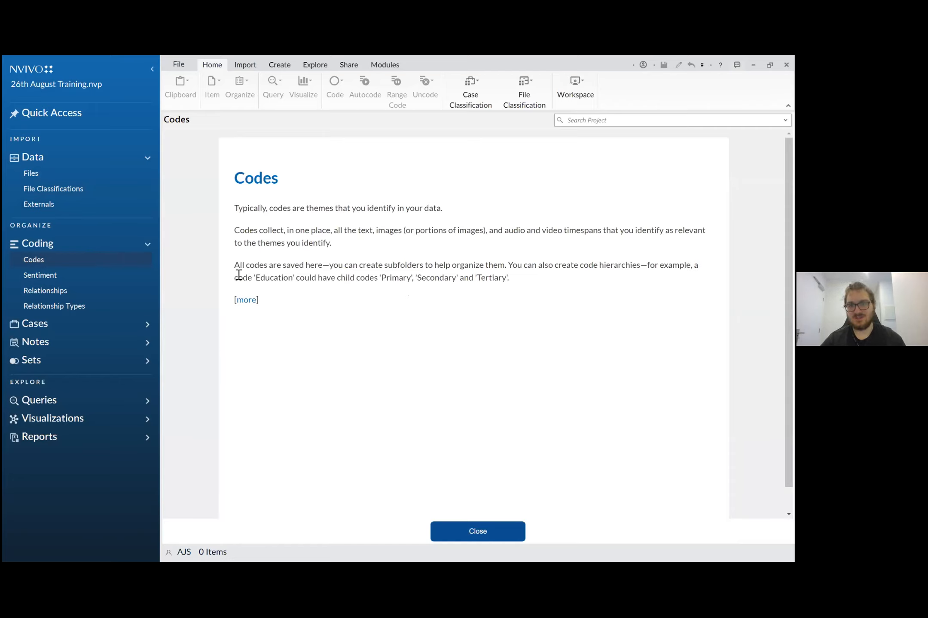
click(41, 173)
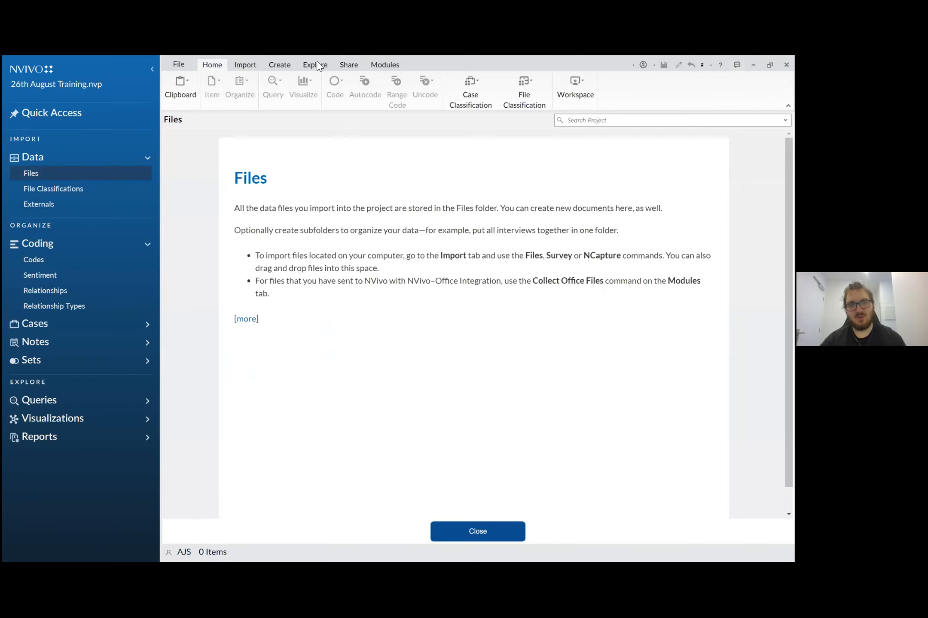
- Review the commands available for importing, creating, exploring, sharing and modules, as well as the Home commands
click(248, 67)
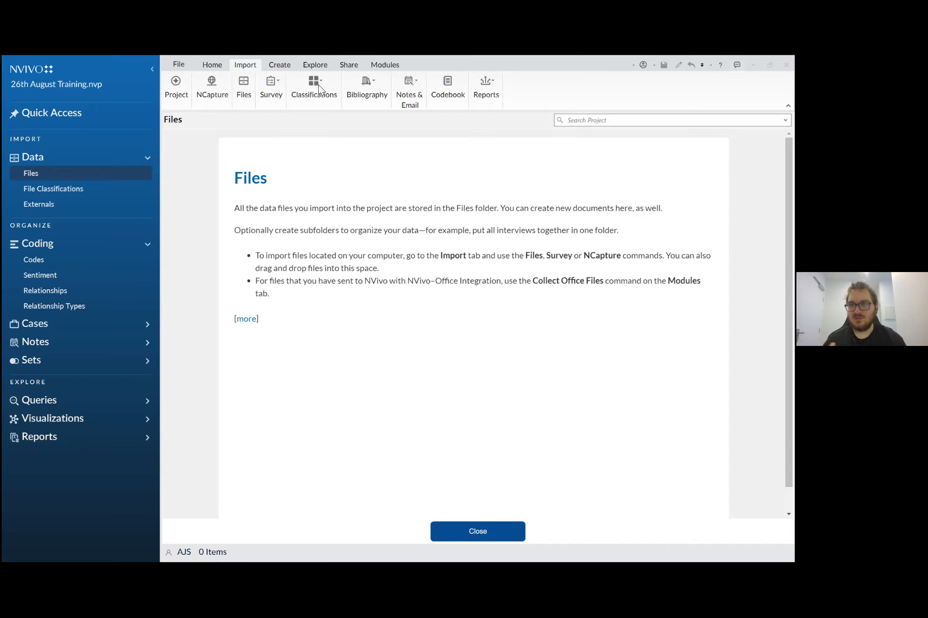
click(519, 82)
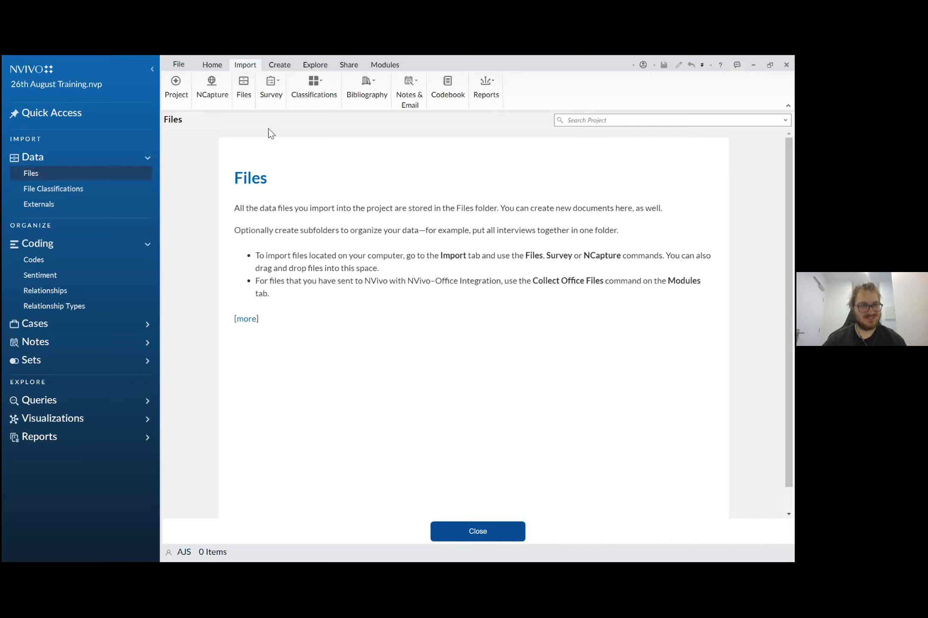
click(279, 66)
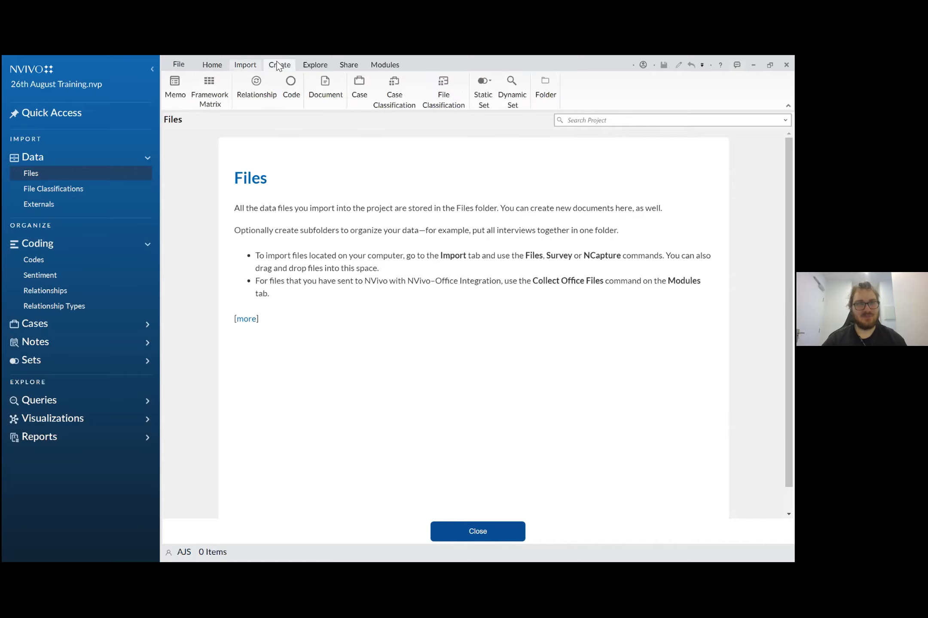
click(329, 64)
click(347, 65)
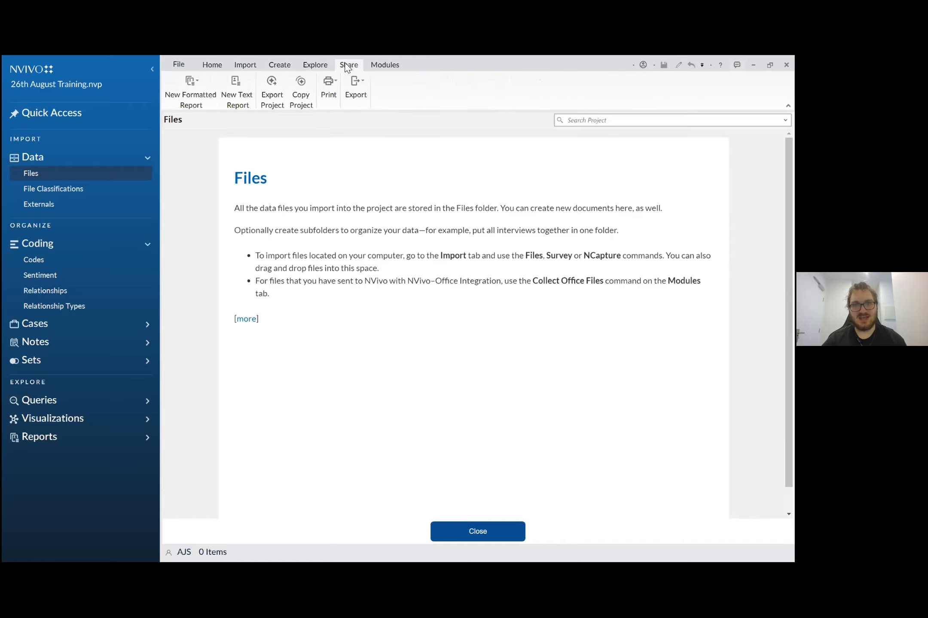
click(375, 64)
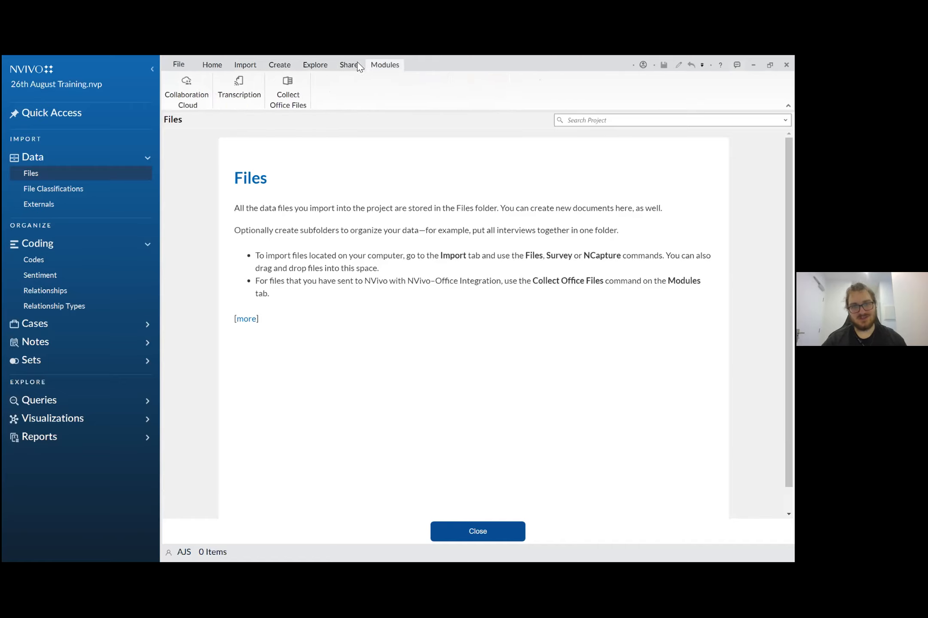
click(359, 66)
click(318, 63)
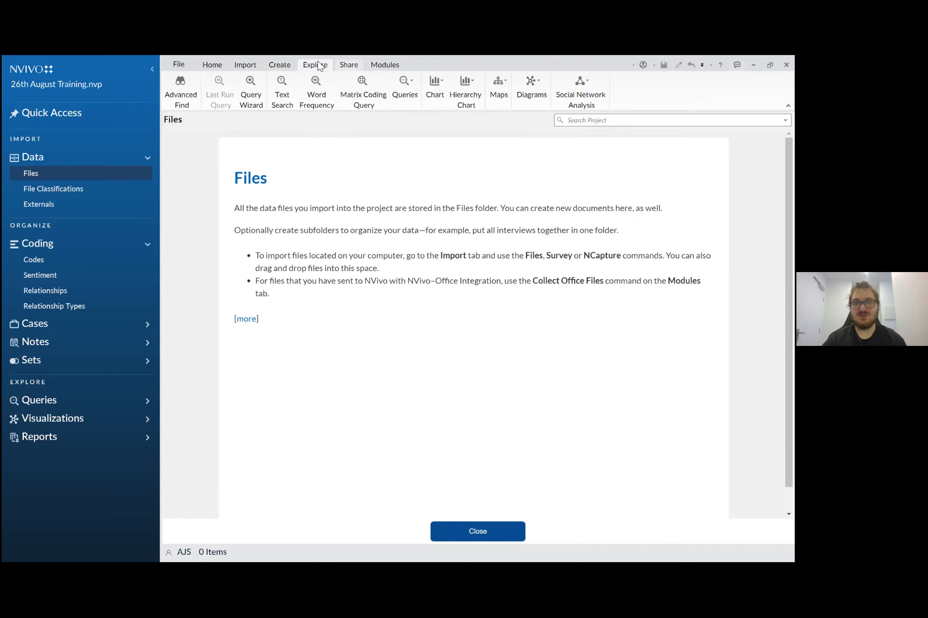
click(337, 65)
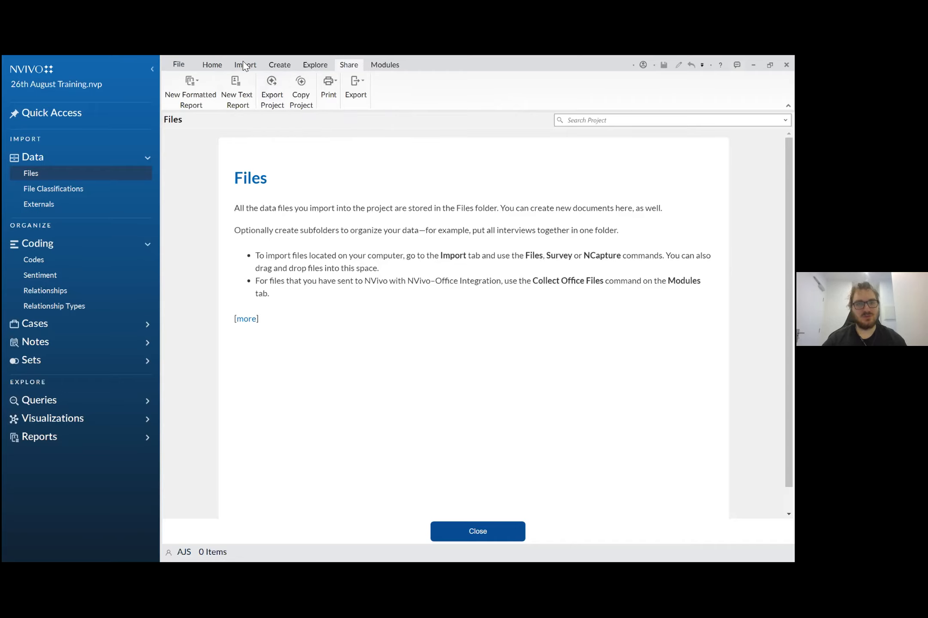
click(216, 64)
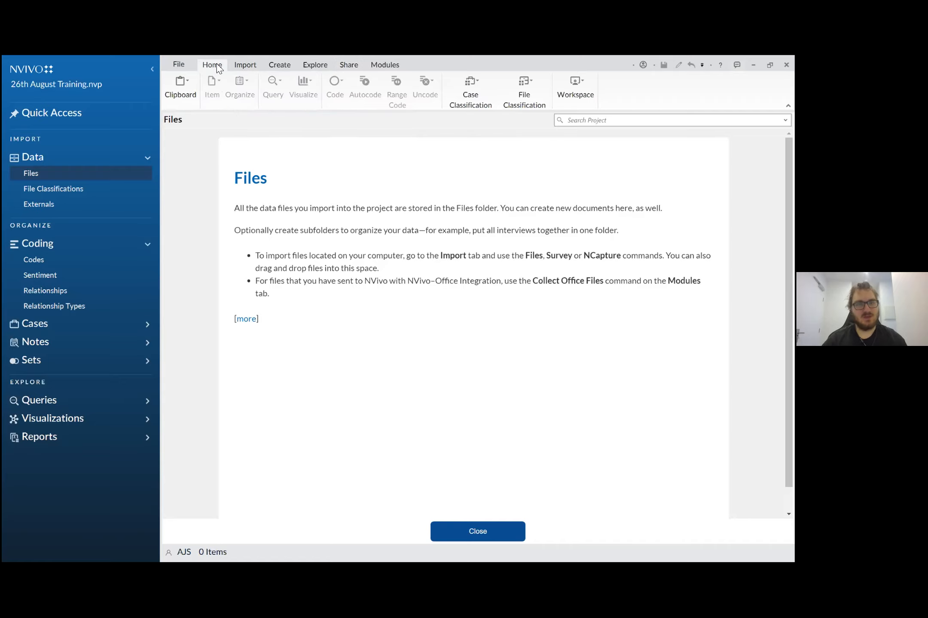
click(240, 66)
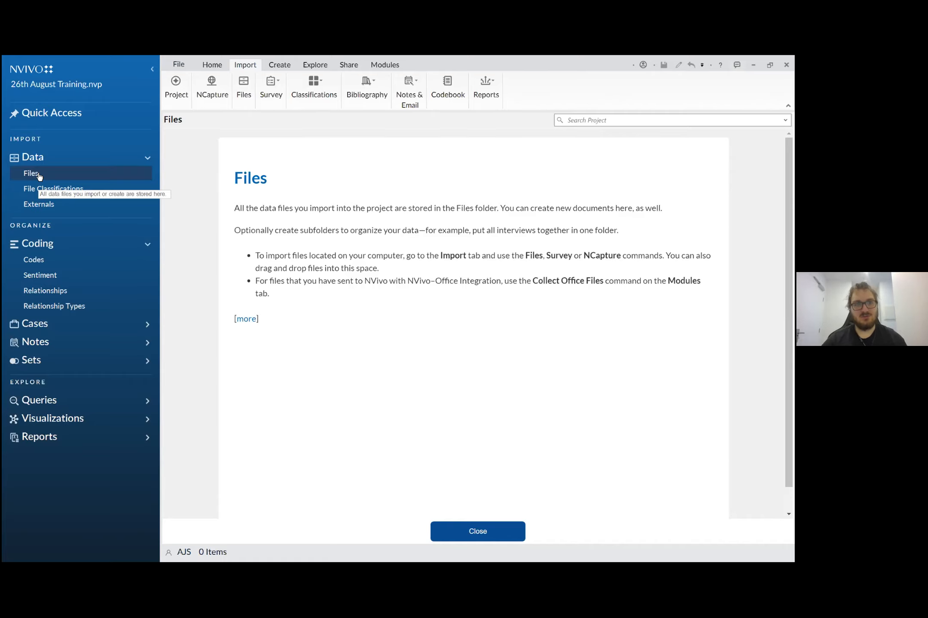
- Create a subfolder named "Interviews" under Files, leaving its description empty
right_click(38, 173)
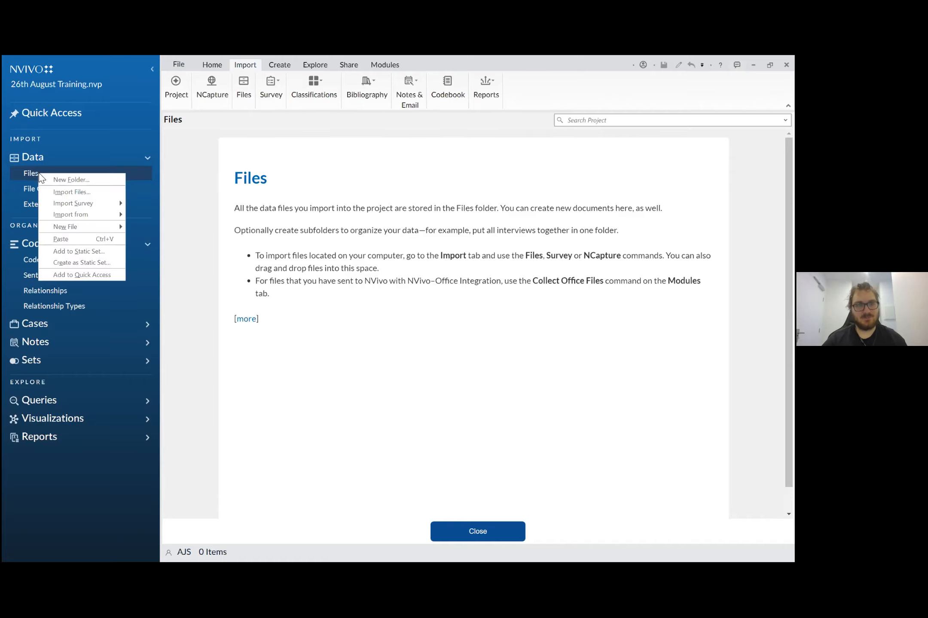
click(89, 177)
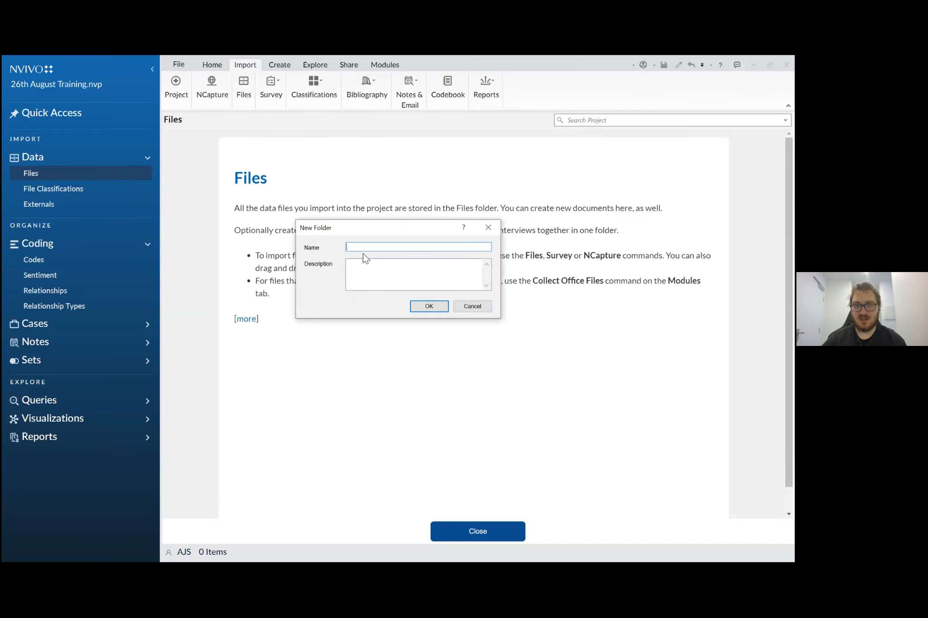
text(Interviews)
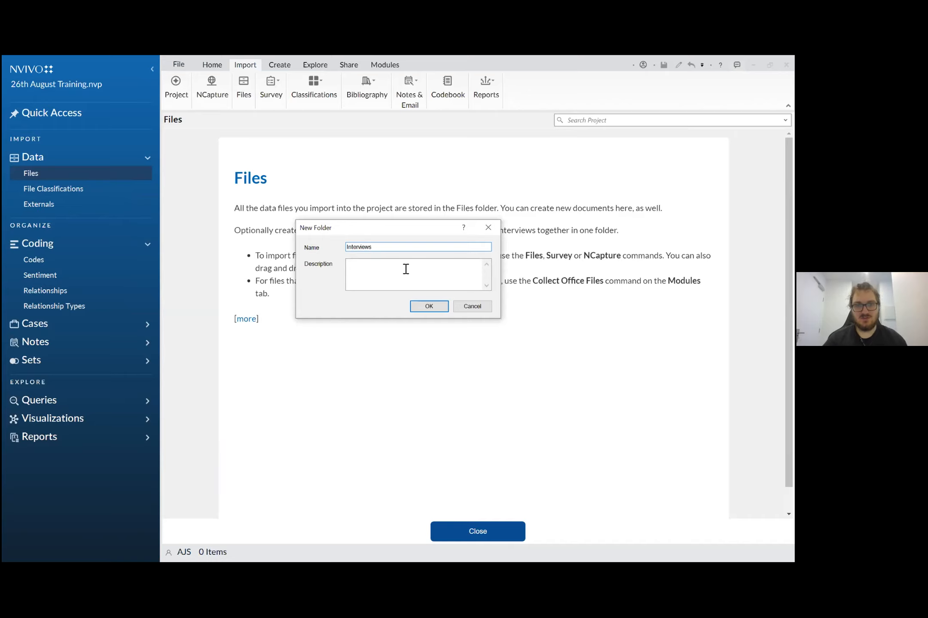
click(348, 277)
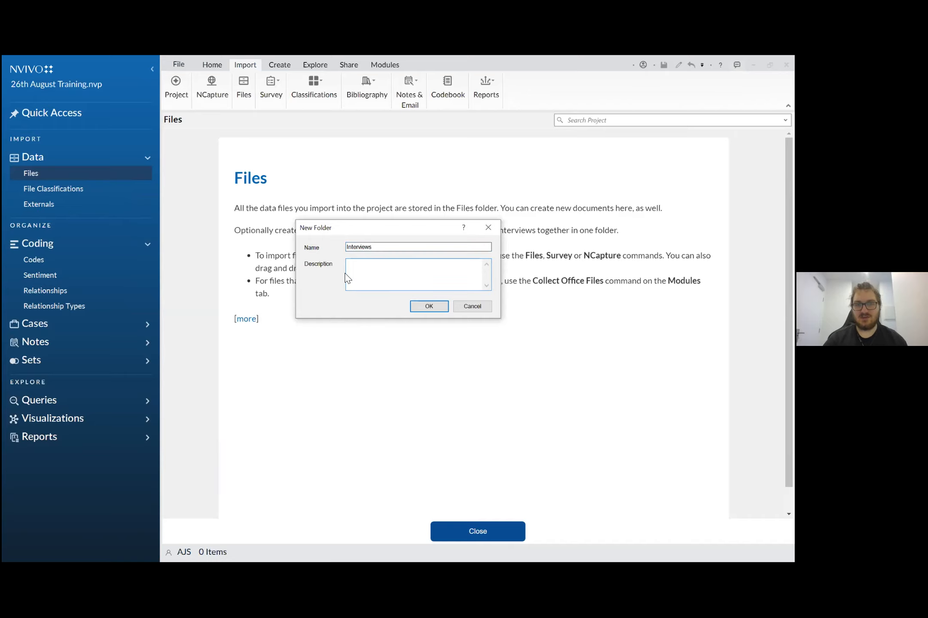
click(428, 304)
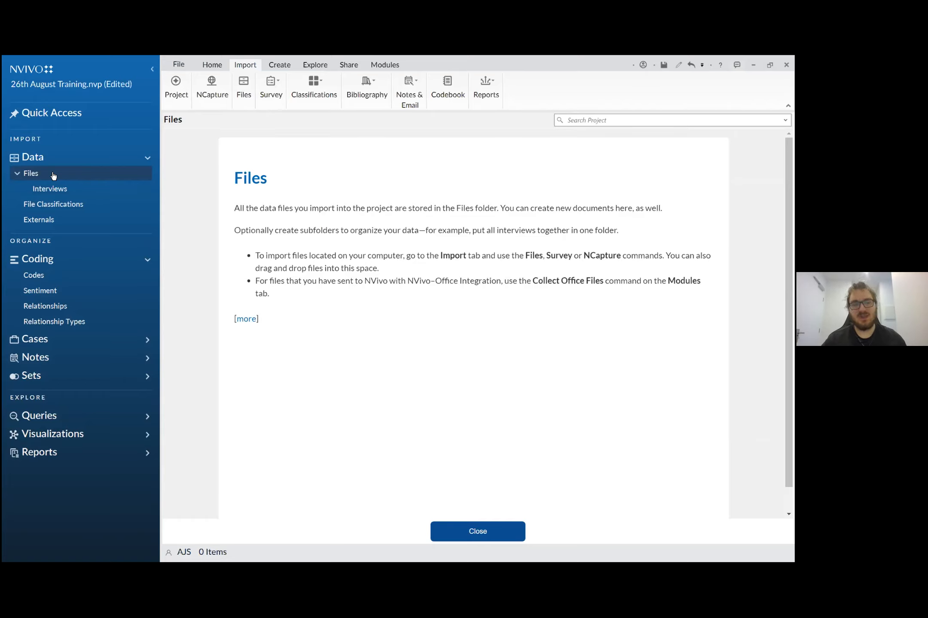
- Import the four INTERVIEW documents from the 2021 folder into the Interviews folder without creating a case for each file
click(66, 196)
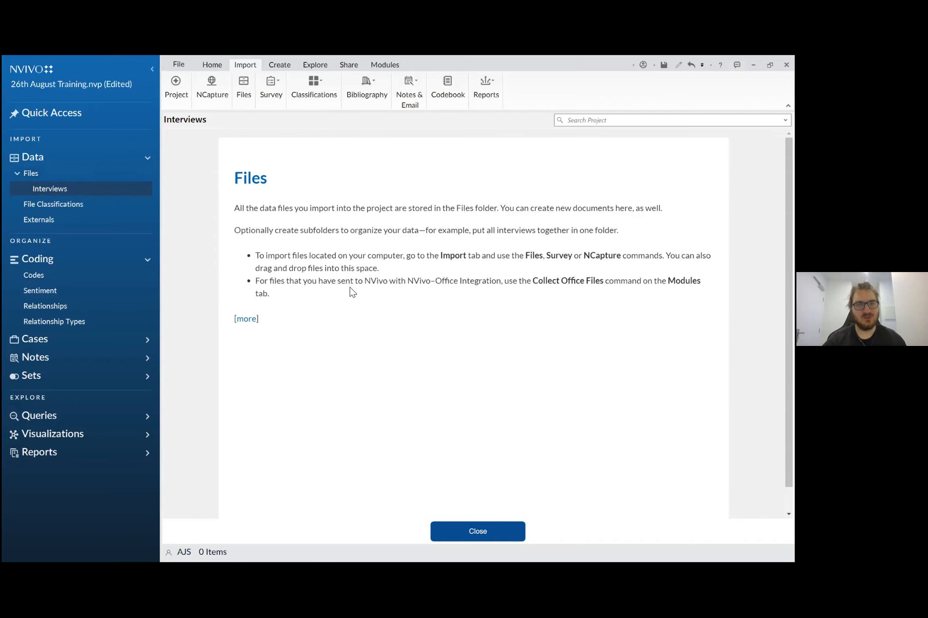
click(487, 535)
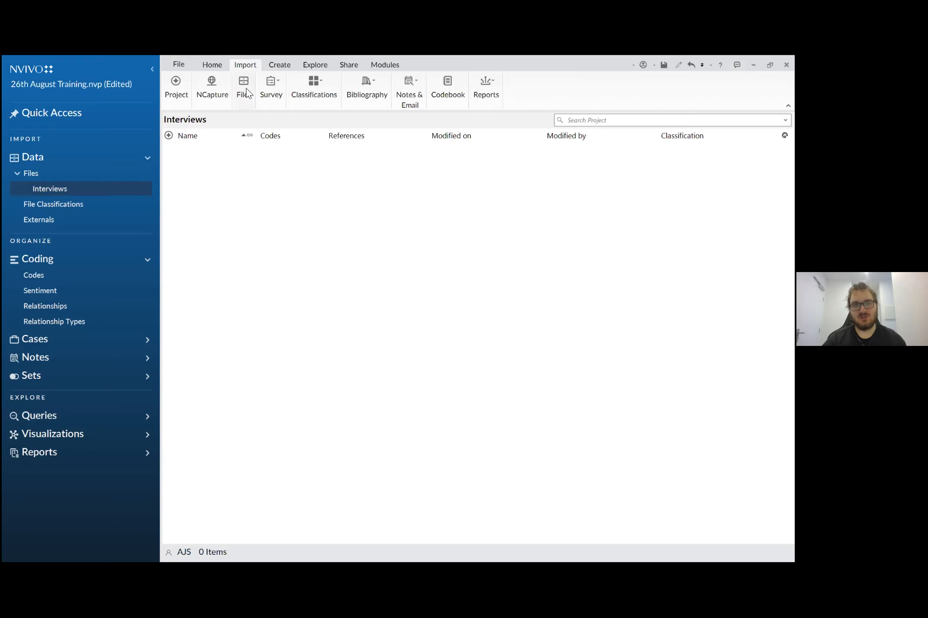
click(246, 91)
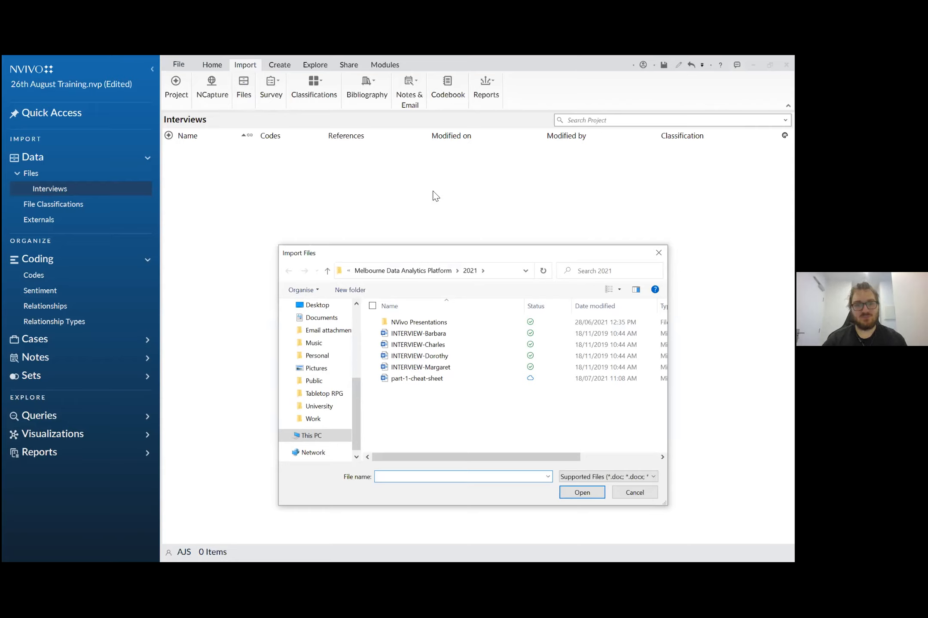
click(423, 334)
shift+click(420, 368)
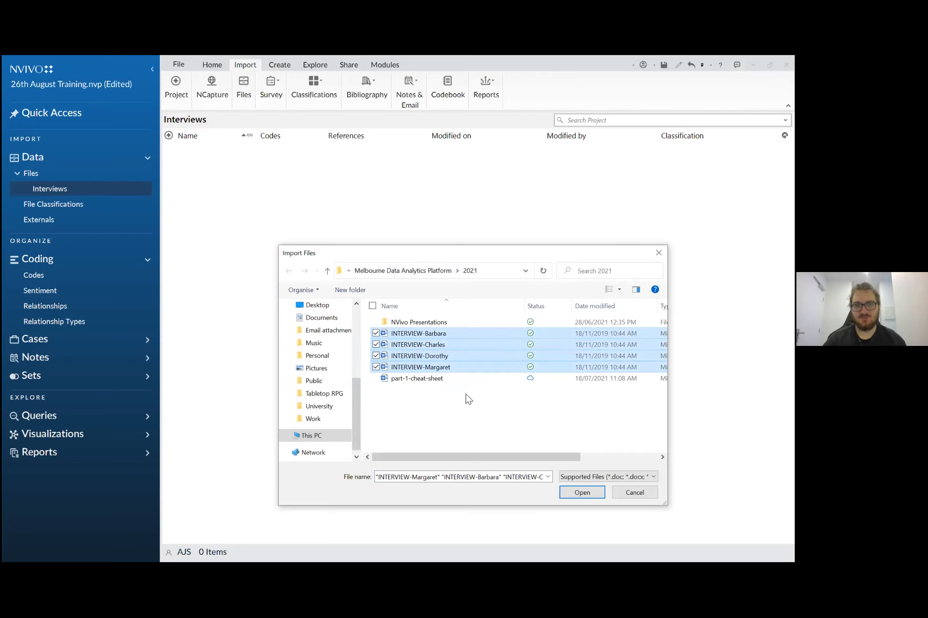
click(580, 495)
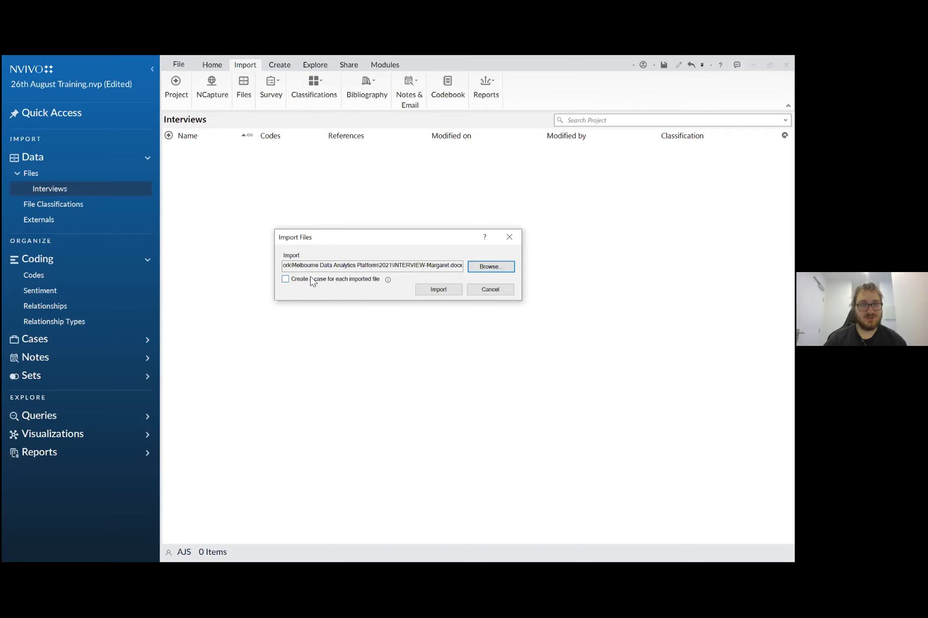
click(436, 290)
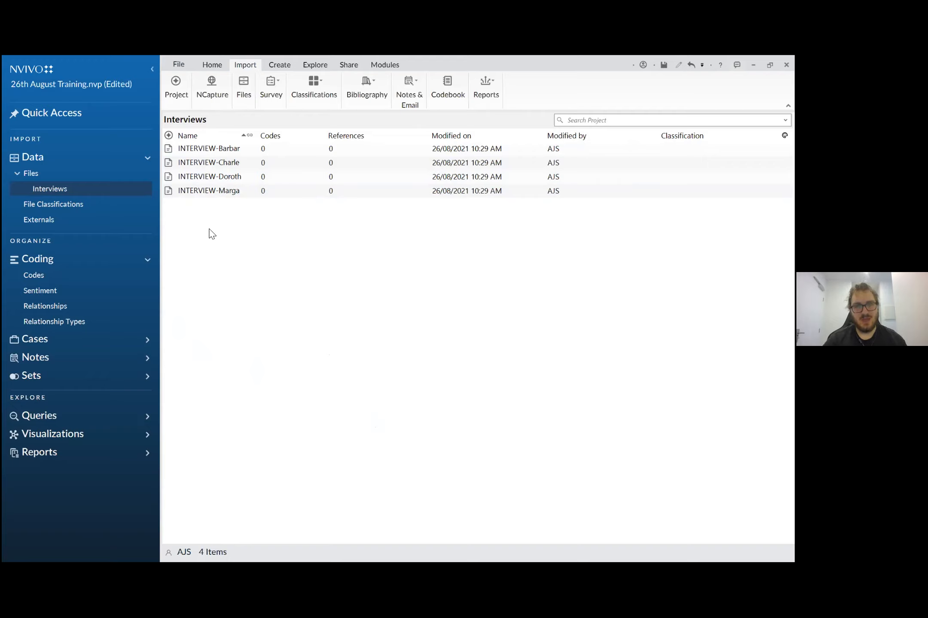
- Open the first interview in the Interviews folder, read through its transcript, and switch to the "Challenge 1: Importing Files" slide in the presentation
click(210, 151)
double_click(210, 151)
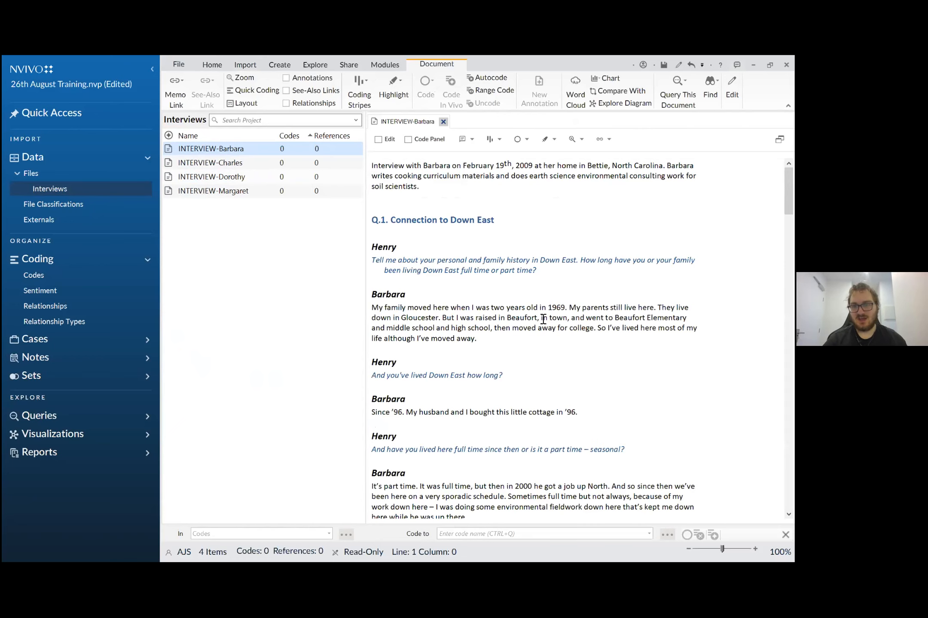
scroll(543, 319, down, 4)
scroll(542, 319, up, 2)
scroll(543, 319, down, 10)
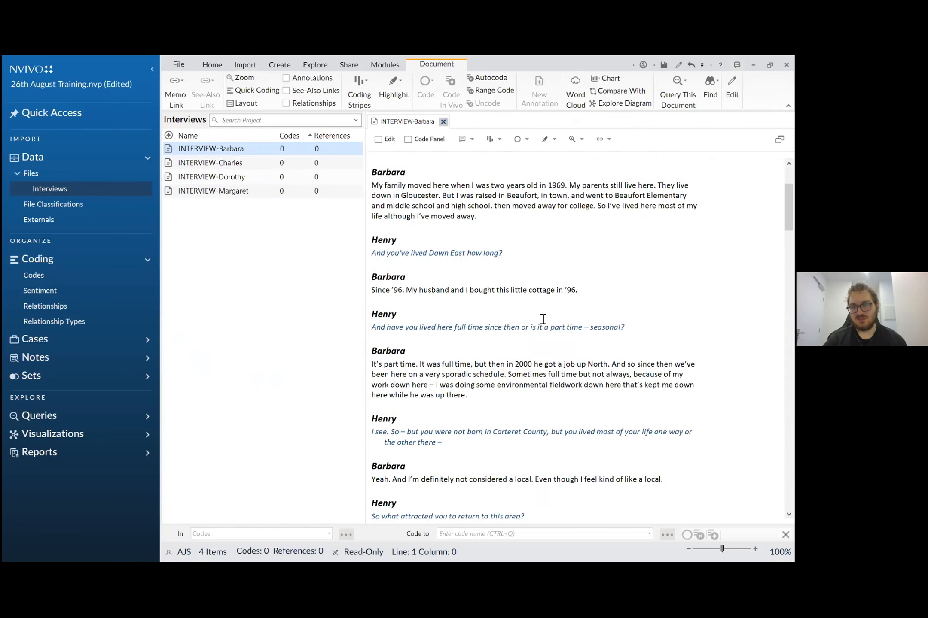
scroll(543, 319, down, 5)
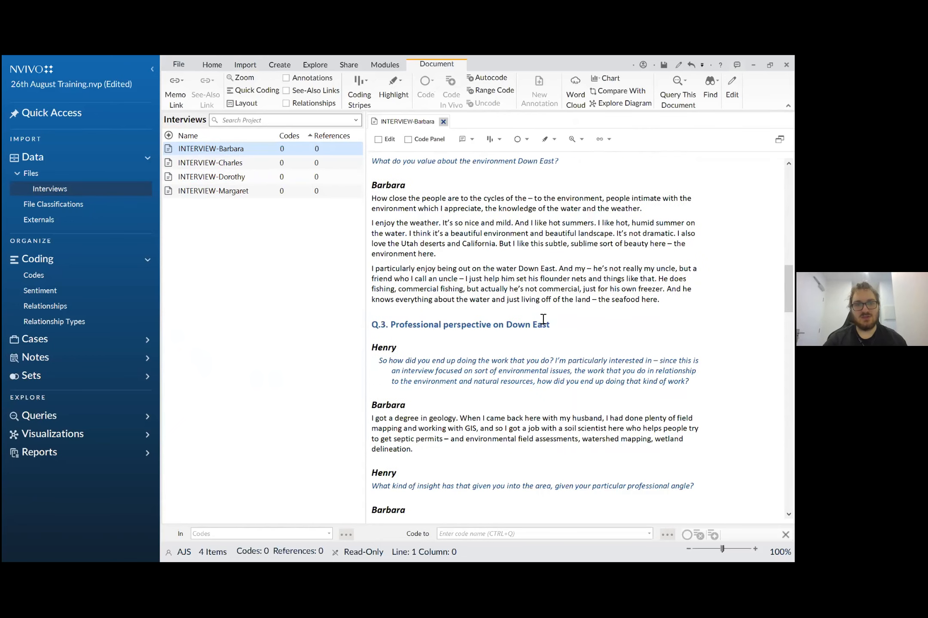
scroll(543, 319, down, 5)
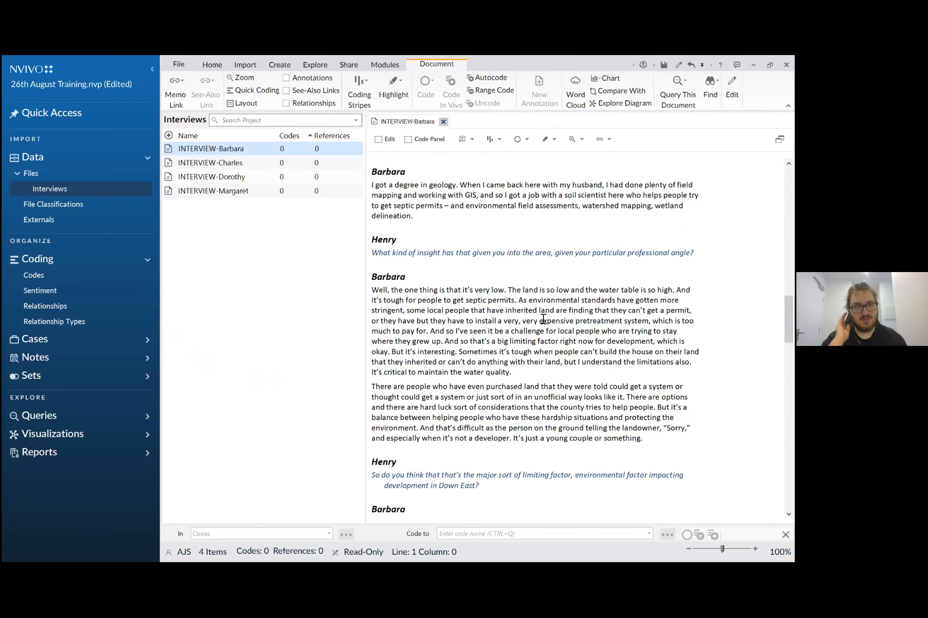
scroll(543, 319, down, 15)
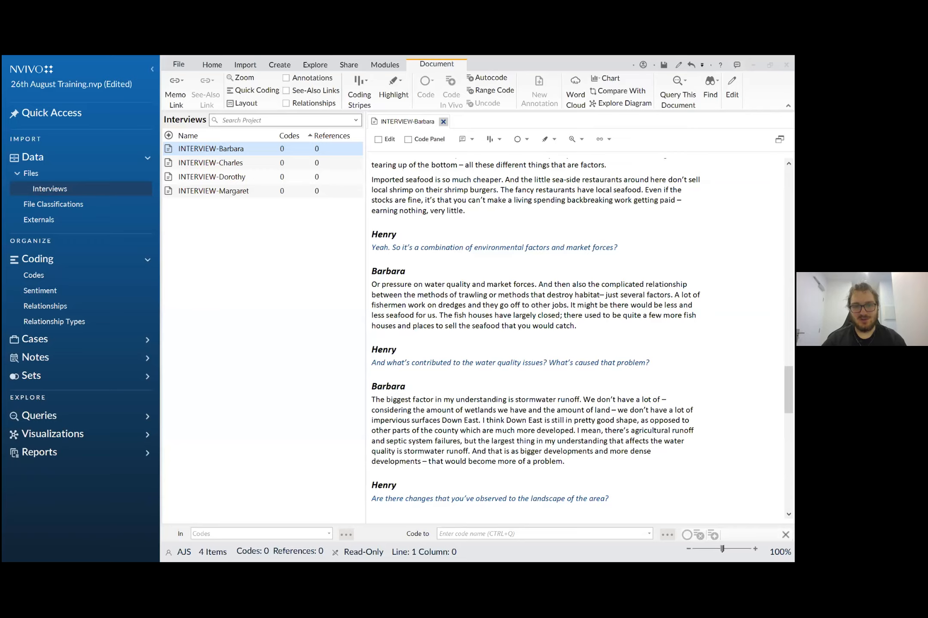
key(alt+Tab)
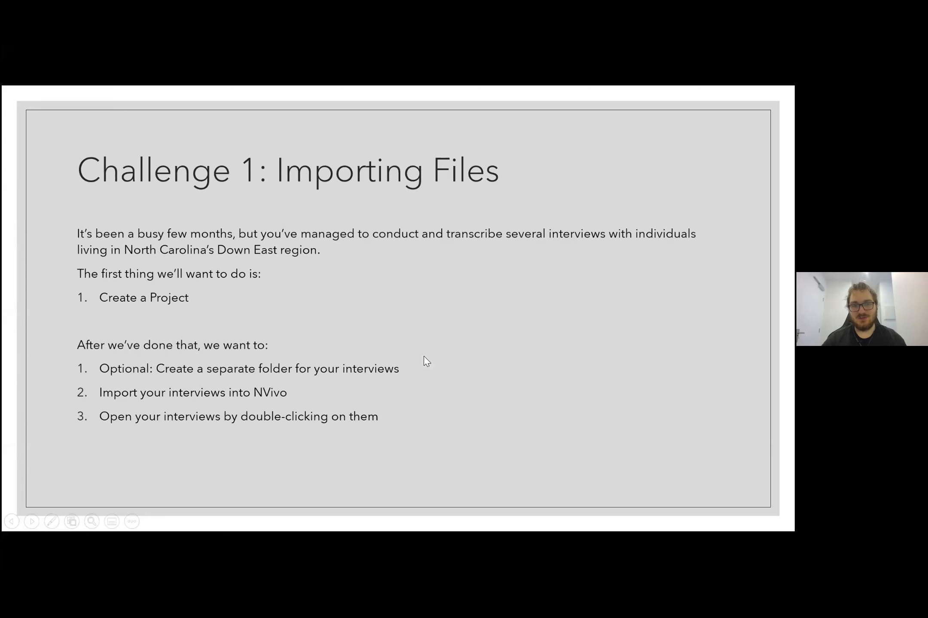
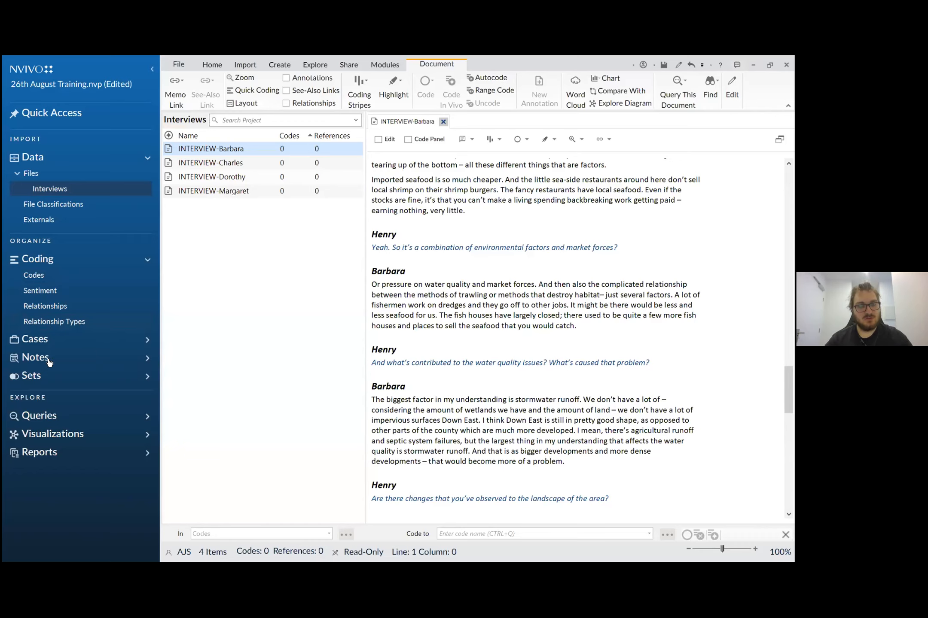
- Create a memo named "26th August Reflection" in the Memos folder under Notes, leaving its description empty
click(148, 360)
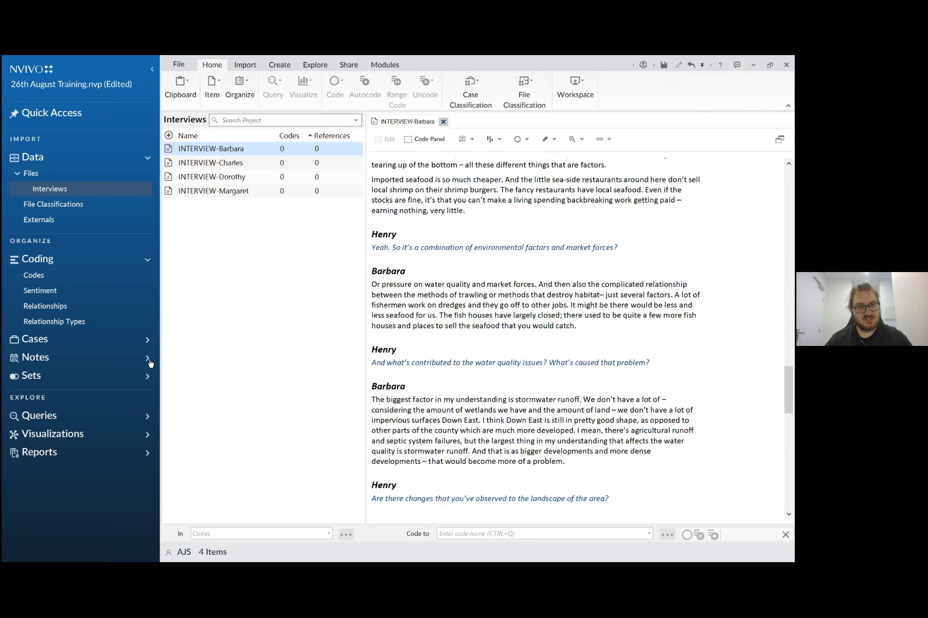
click(147, 361)
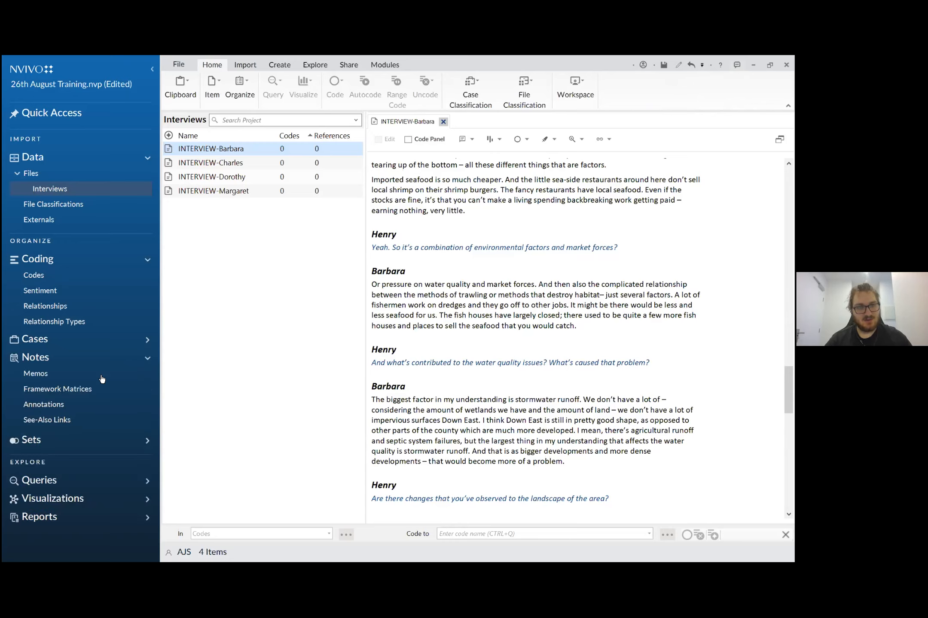
click(43, 373)
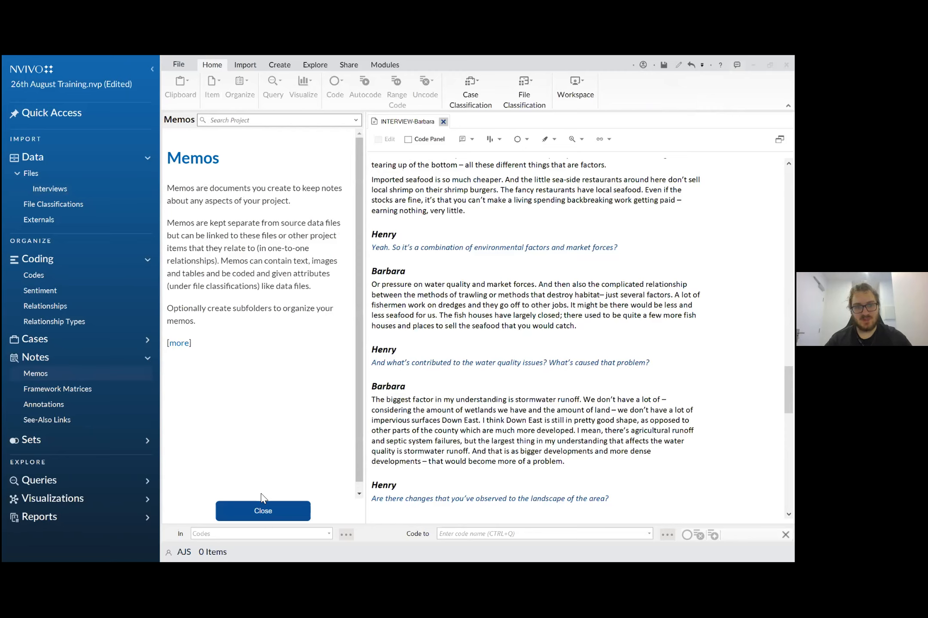
click(263, 511)
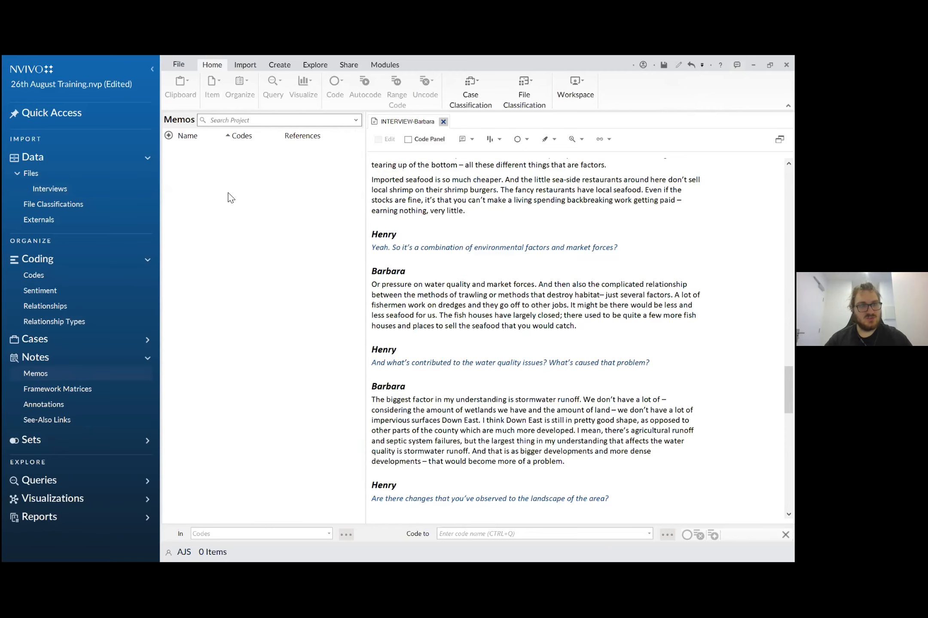
right_click(231, 198)
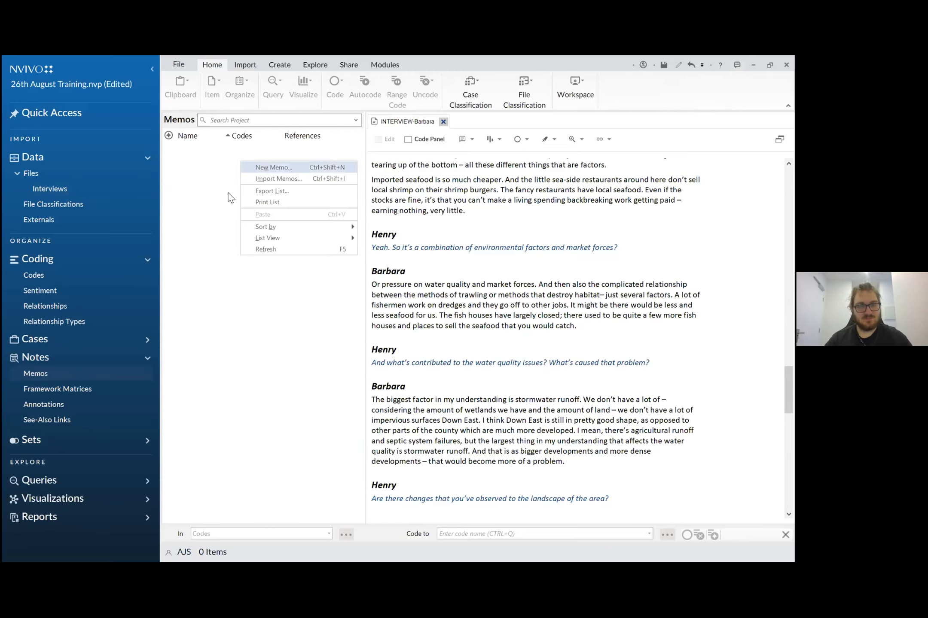
click(273, 167)
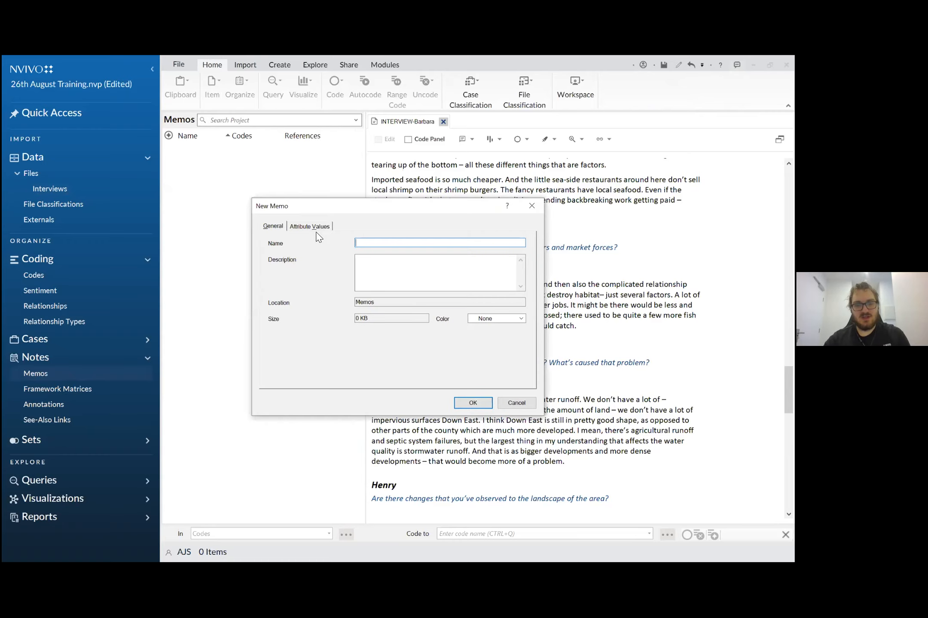
text(26th)
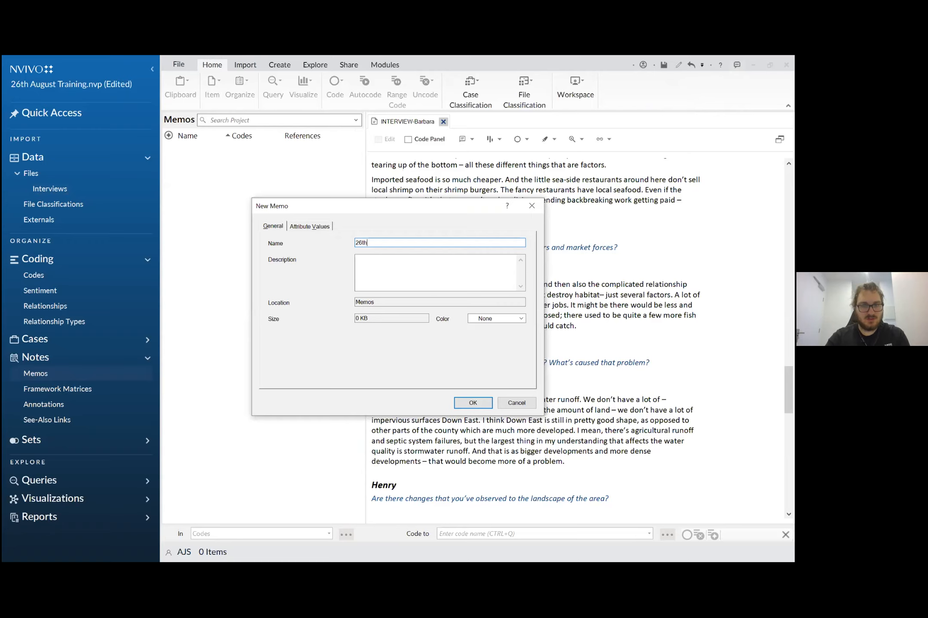
text( August Reflection)
click(318, 231)
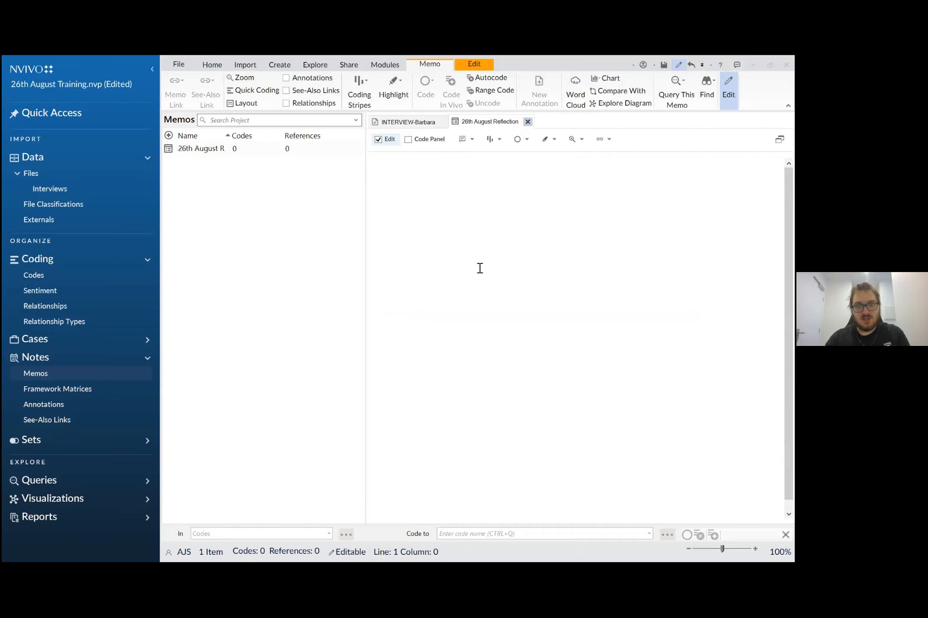
- Write "We can start writing" in the 26th August Reflection memo and turn off its edit mode
text(We can start writing)
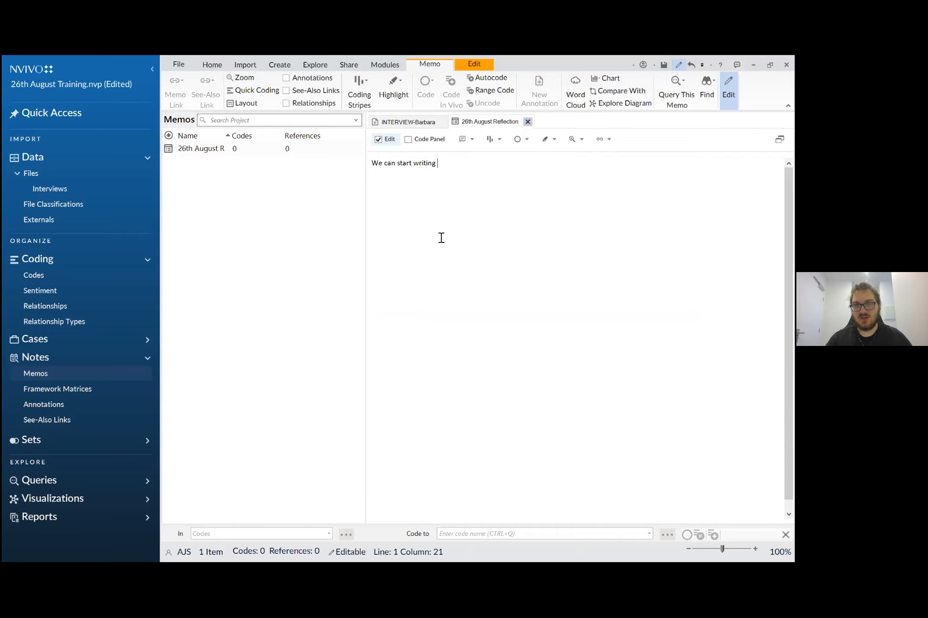
click(378, 139)
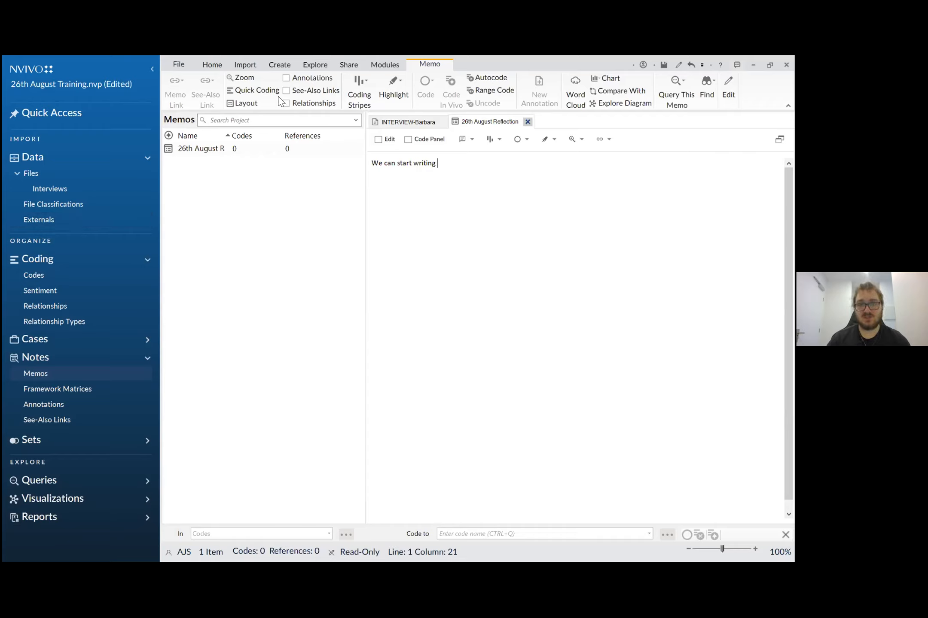
- Open the second interview document in the Interviews folder
click(60, 192)
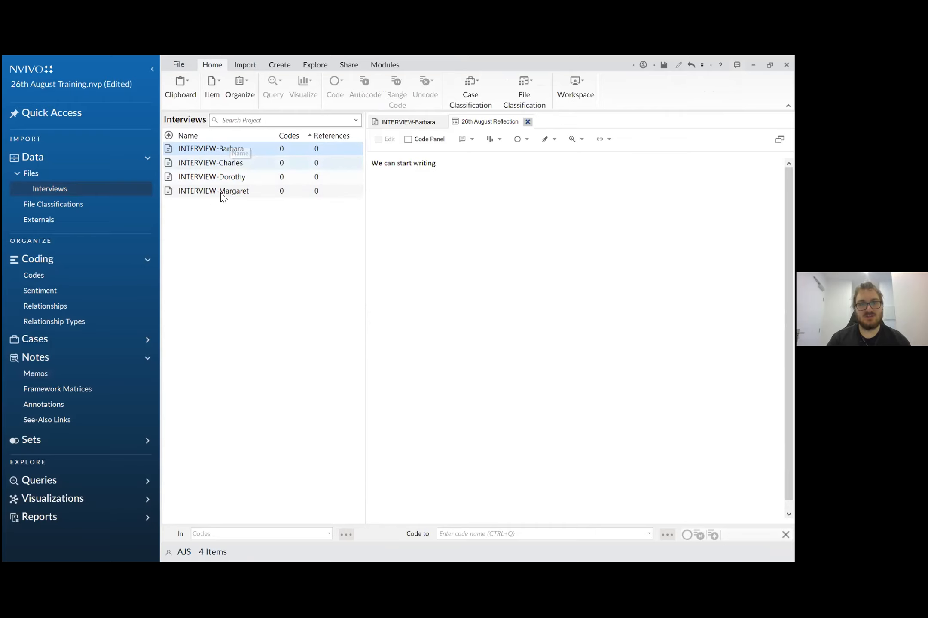
click(192, 233)
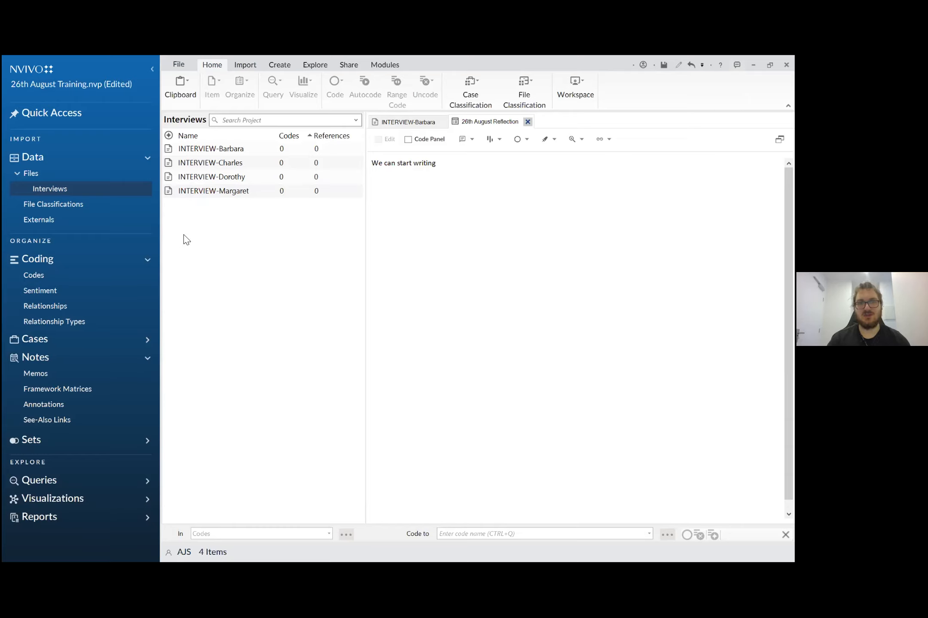
click(210, 179)
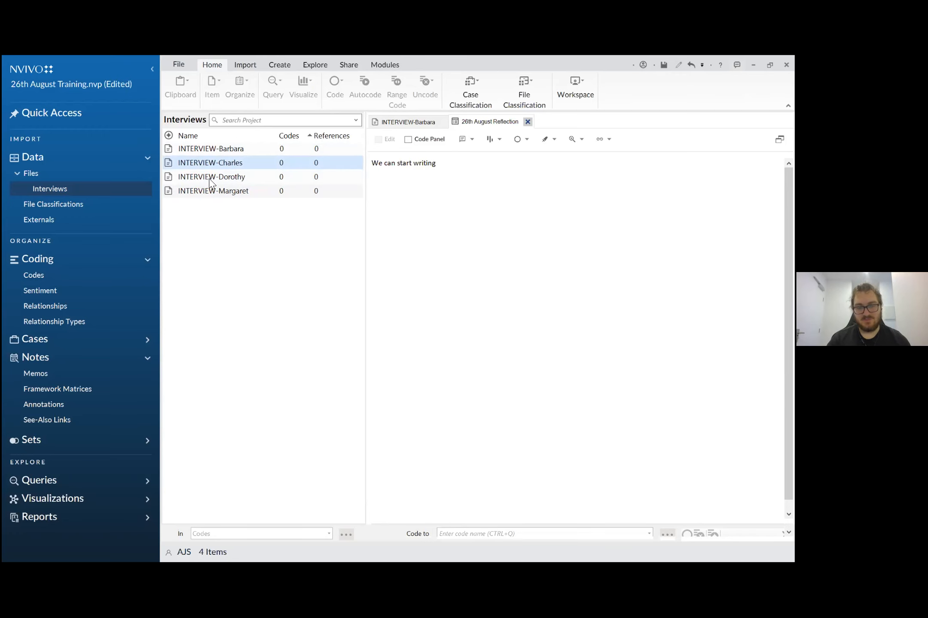
key(Return)
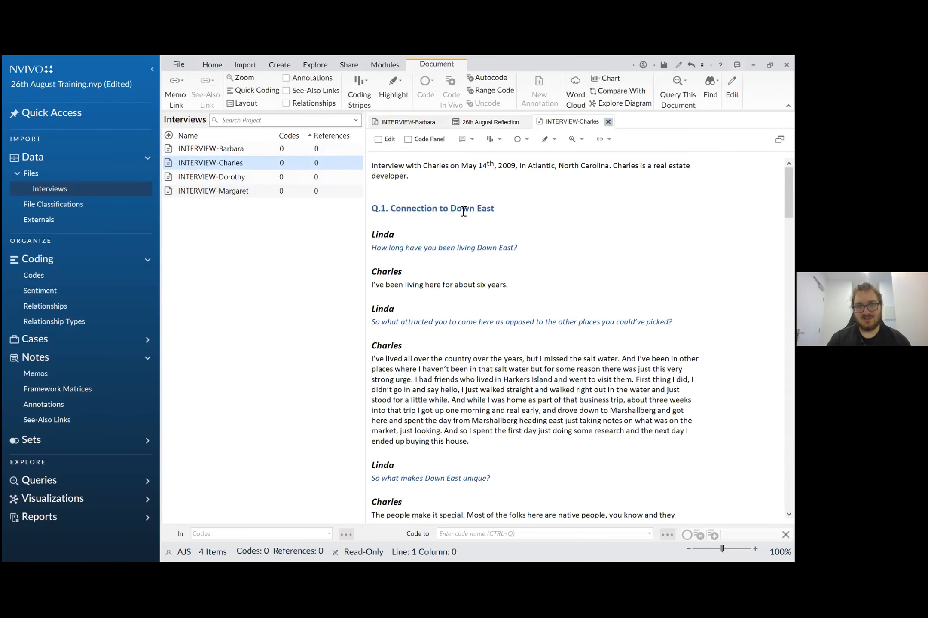
click(515, 205)
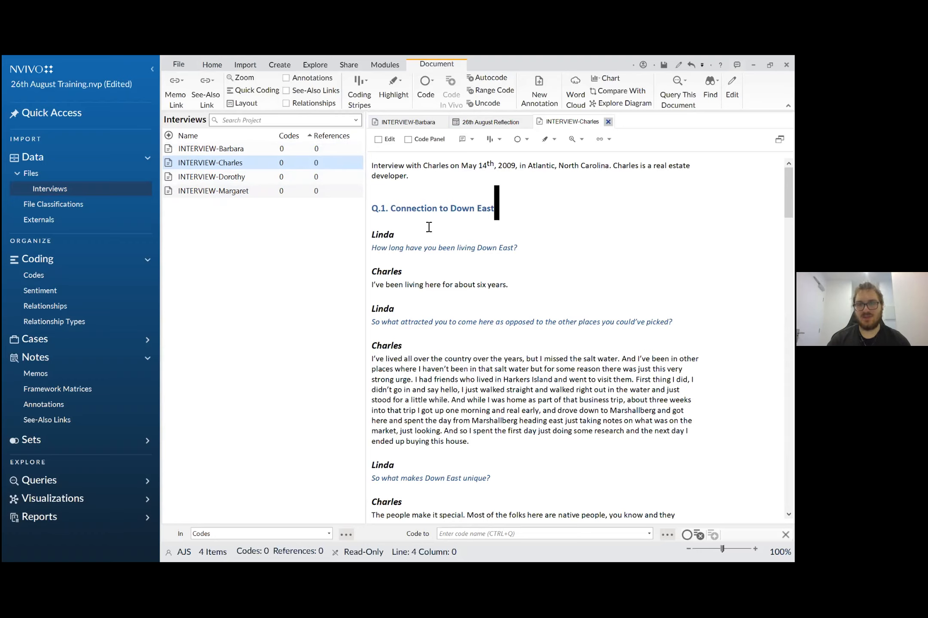
click(470, 230)
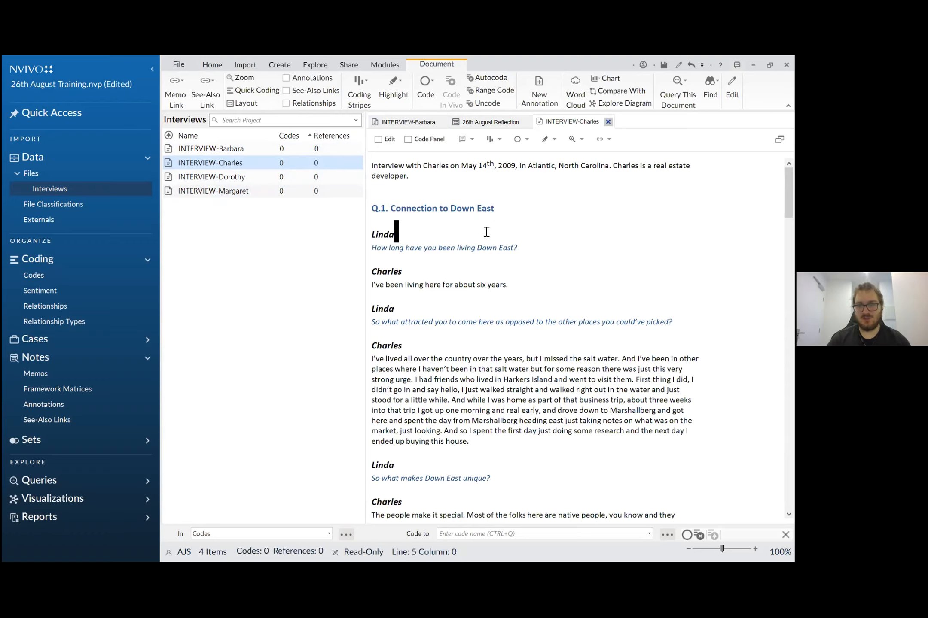
click(192, 213)
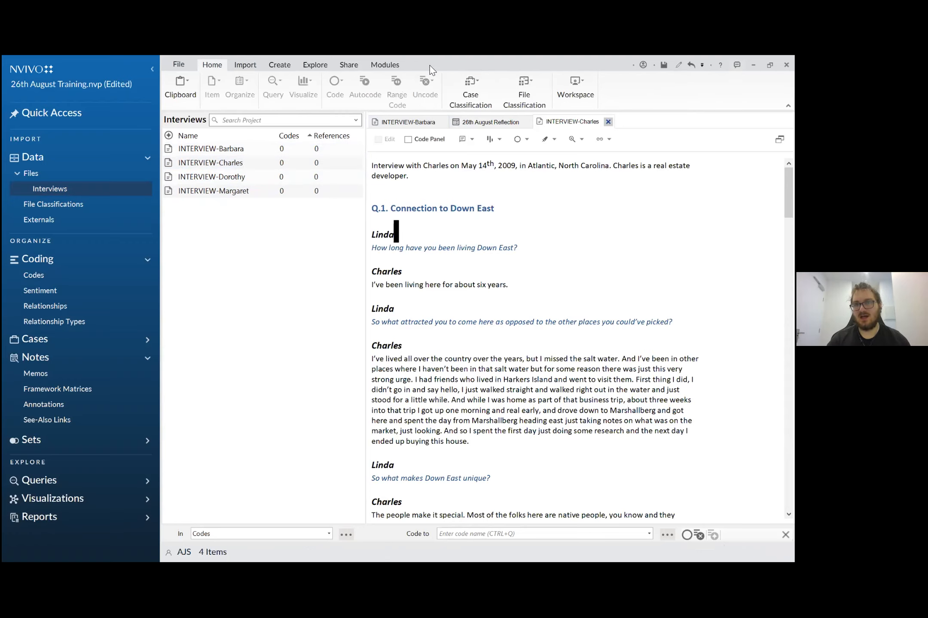
click(536, 277)
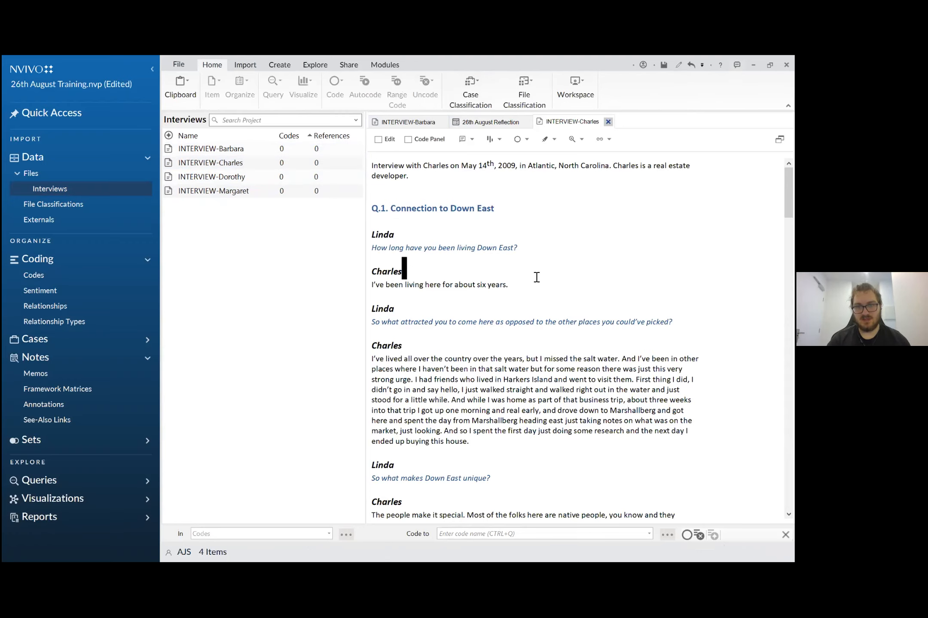
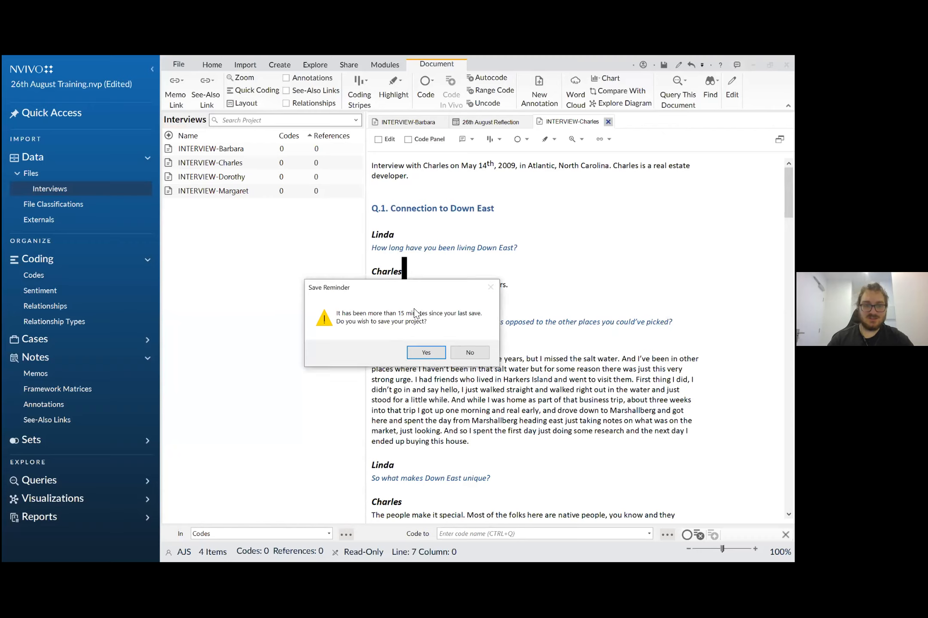
- Save the project and close the 26th August Reflection memo, keeping the two interview documents open
click(426, 352)
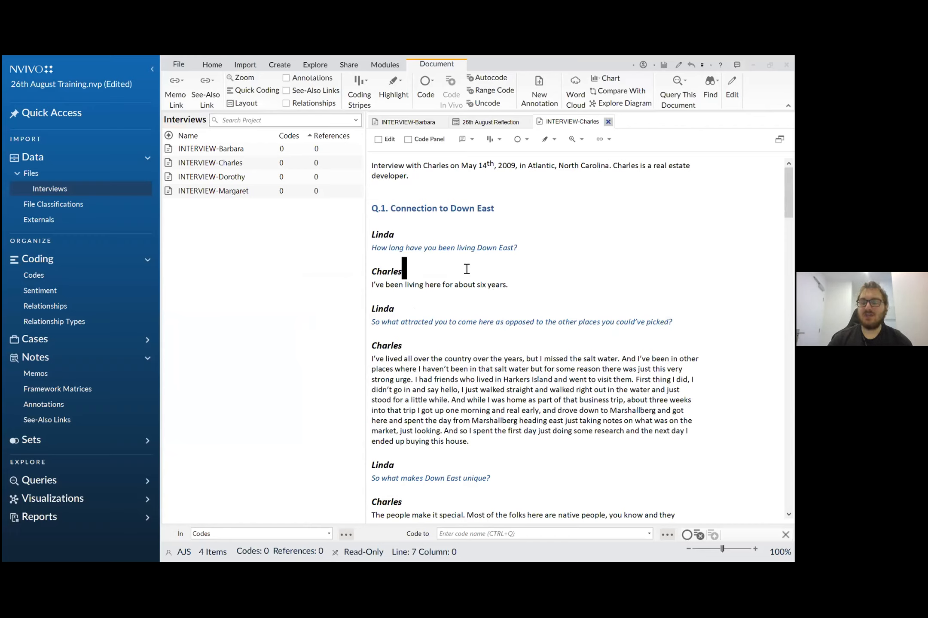
click(580, 233)
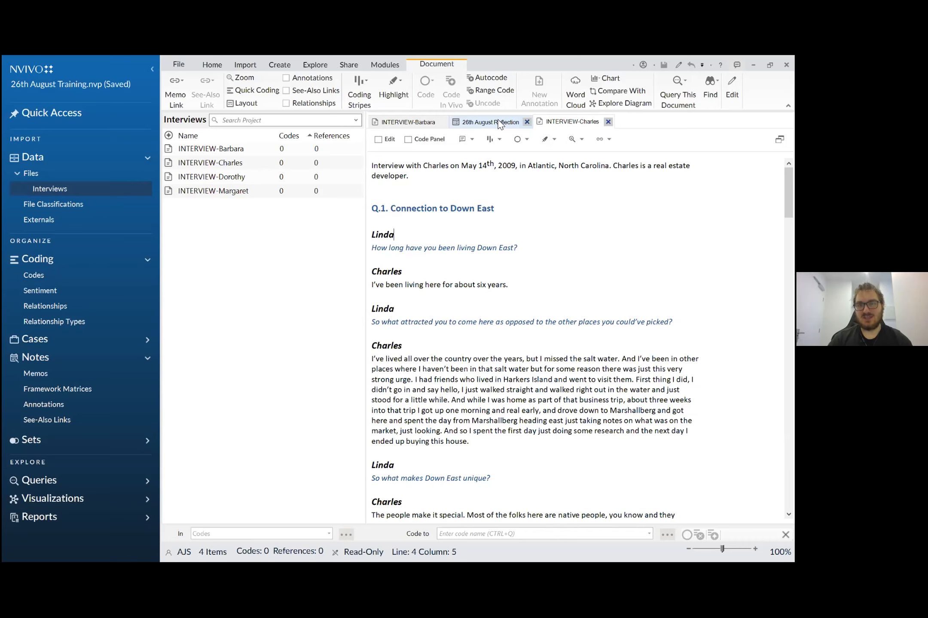
click(404, 124)
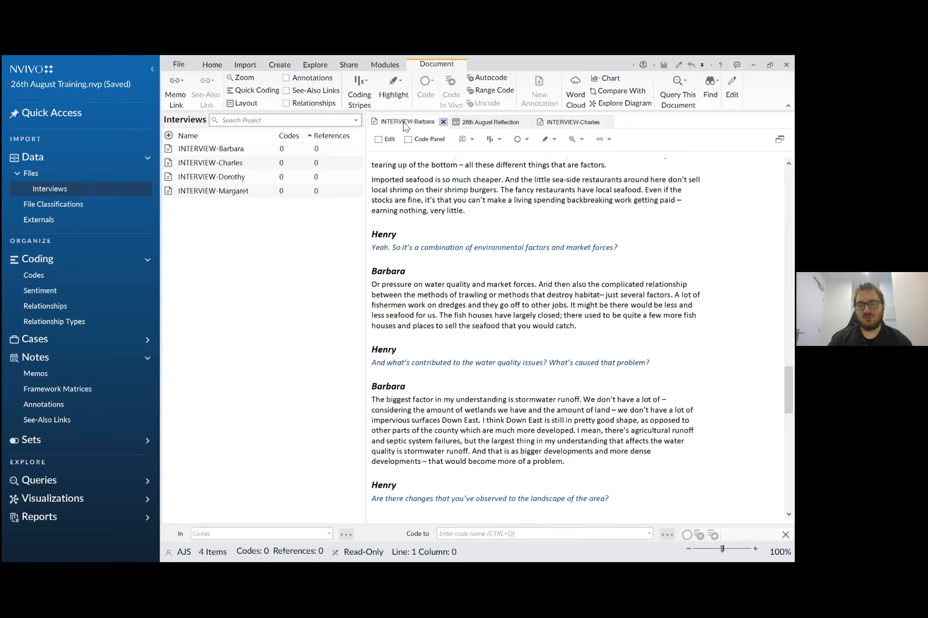
click(588, 130)
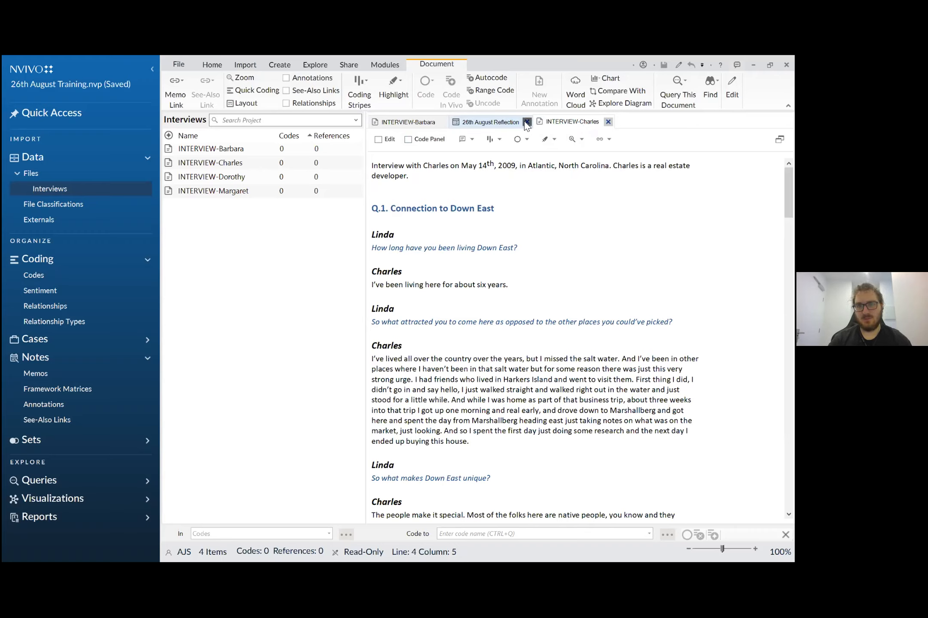
click(526, 122)
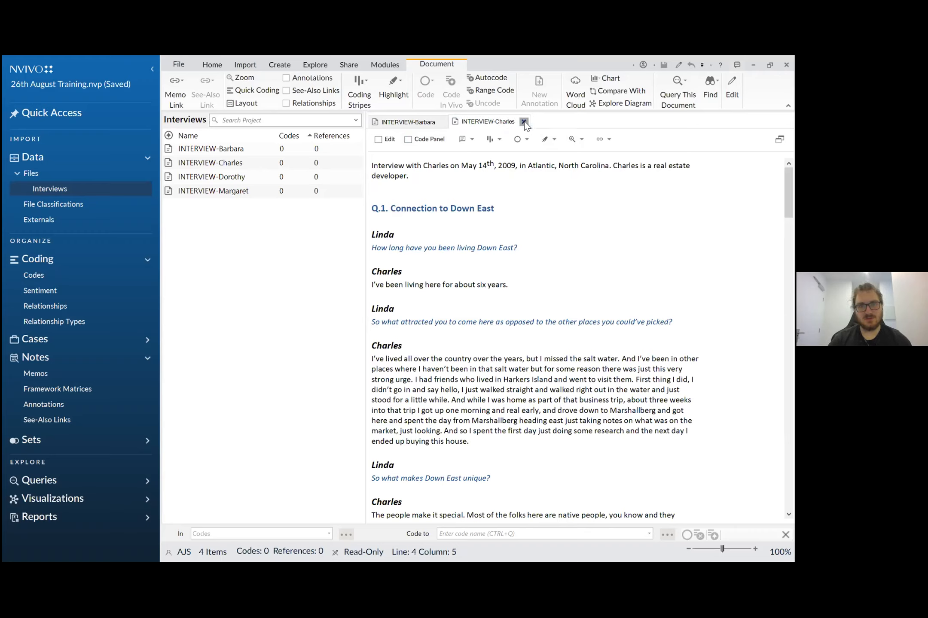
- Open the third and fourth interview documents in the Interviews folder
click(418, 127)
double_click(258, 180)
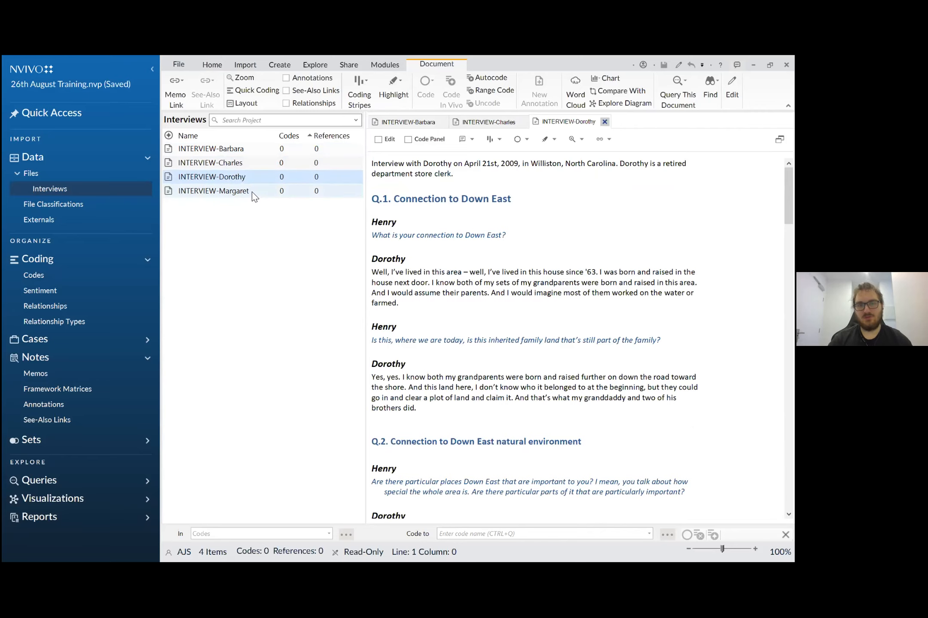
double_click(251, 191)
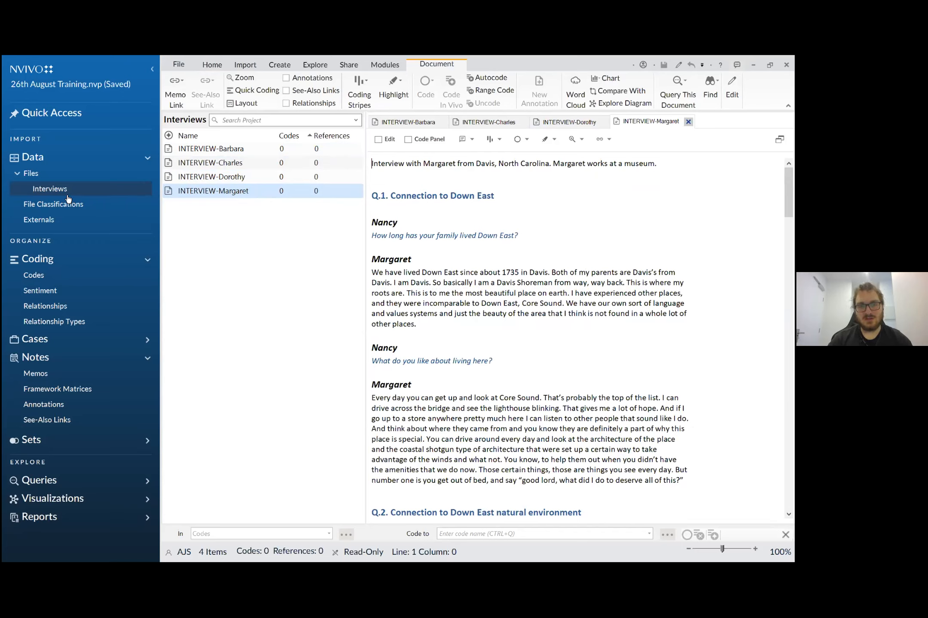
- Go to the Codes folder under Coding and dismiss its introductory text
click(49, 278)
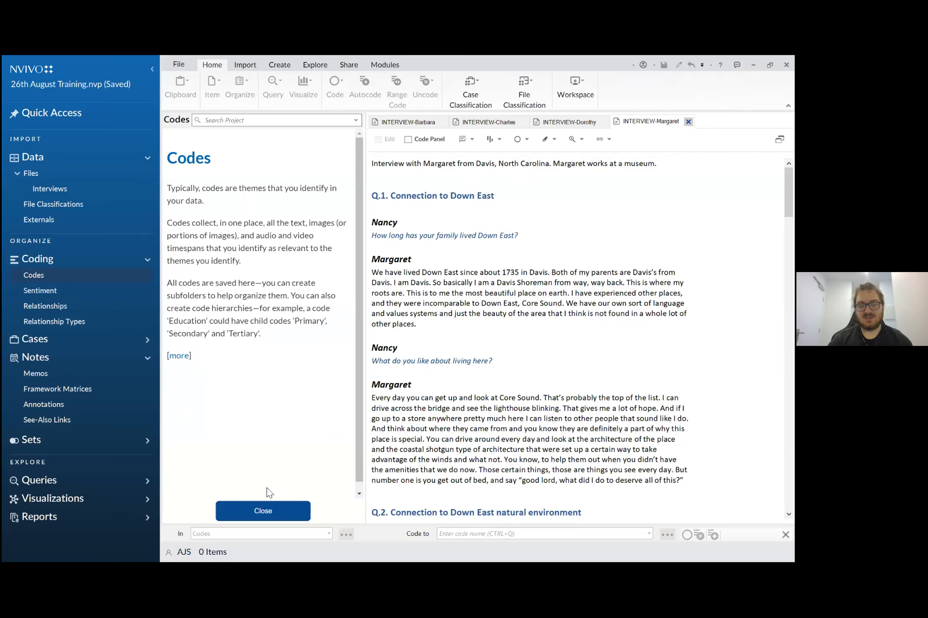
click(265, 510)
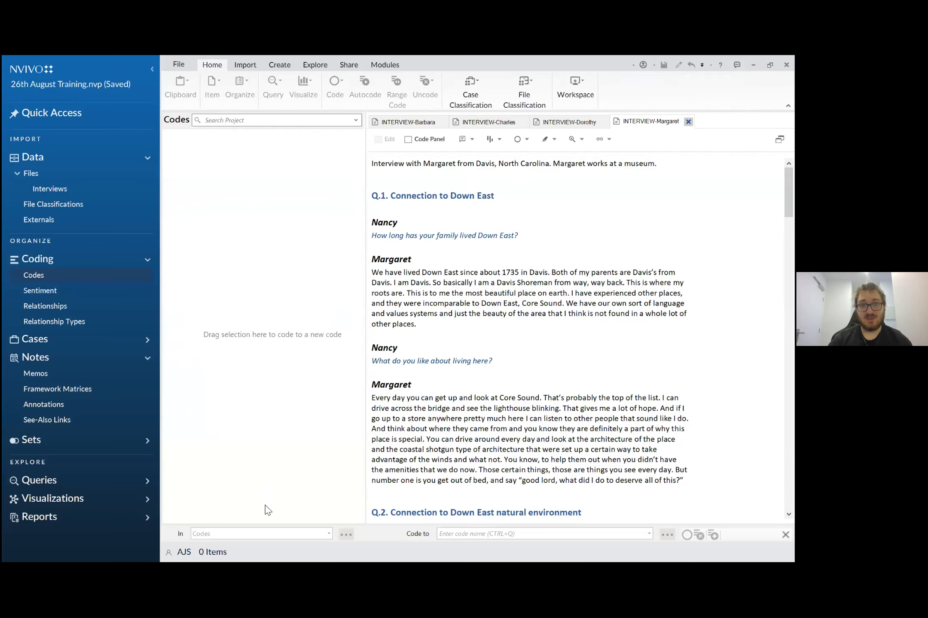
scroll(412, 407, down, 1)
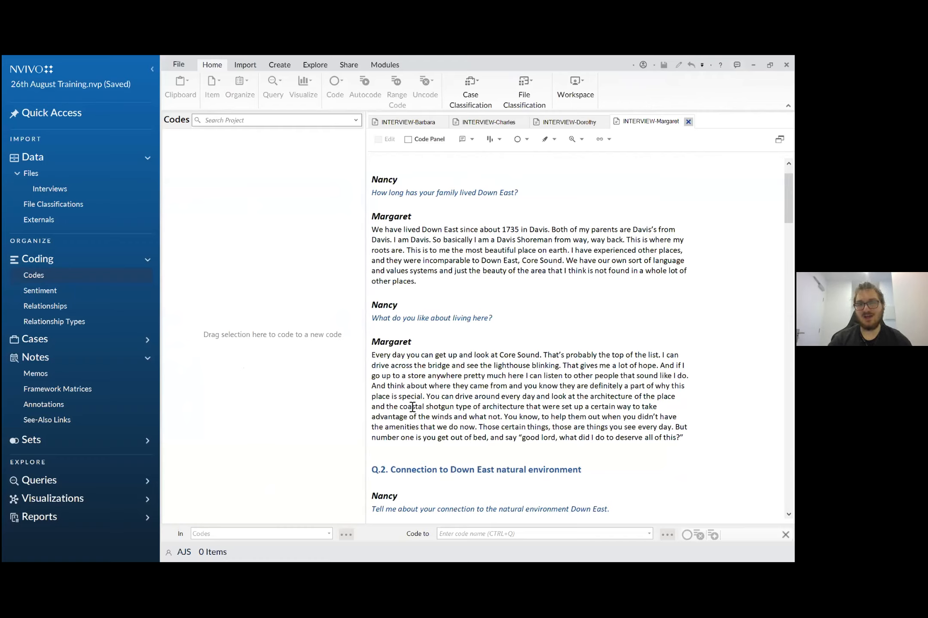
scroll(412, 407, up, 1)
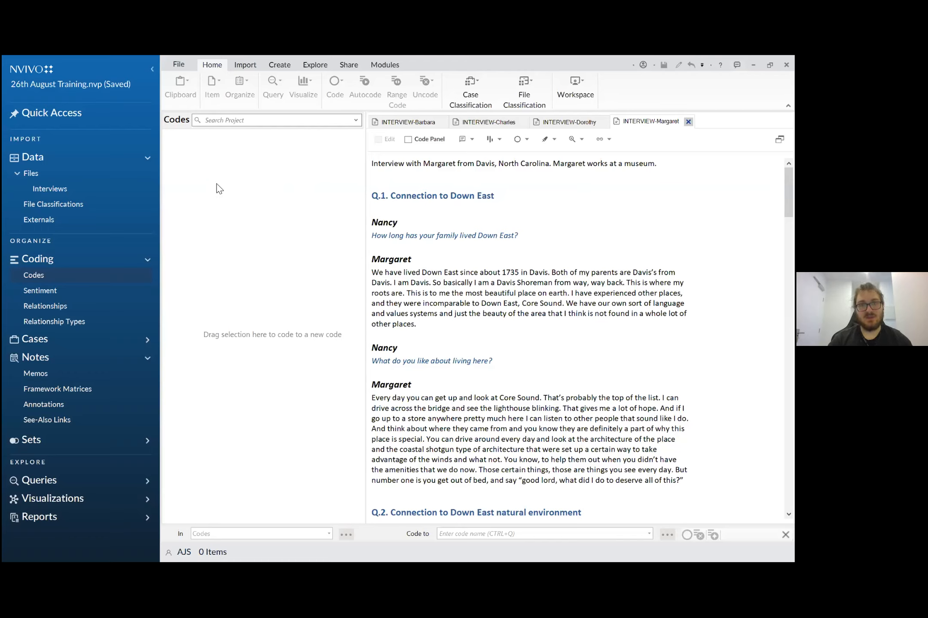
- Create a top-level code named "Memorable Quotes" in the Codes folder, leaving its description and nickname empty
right_click(192, 156)
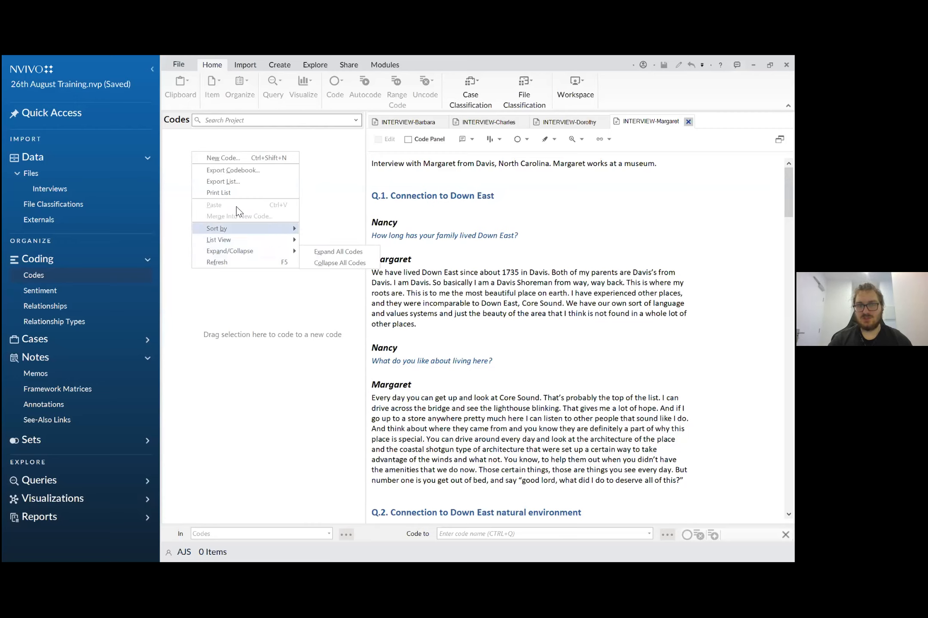
click(241, 162)
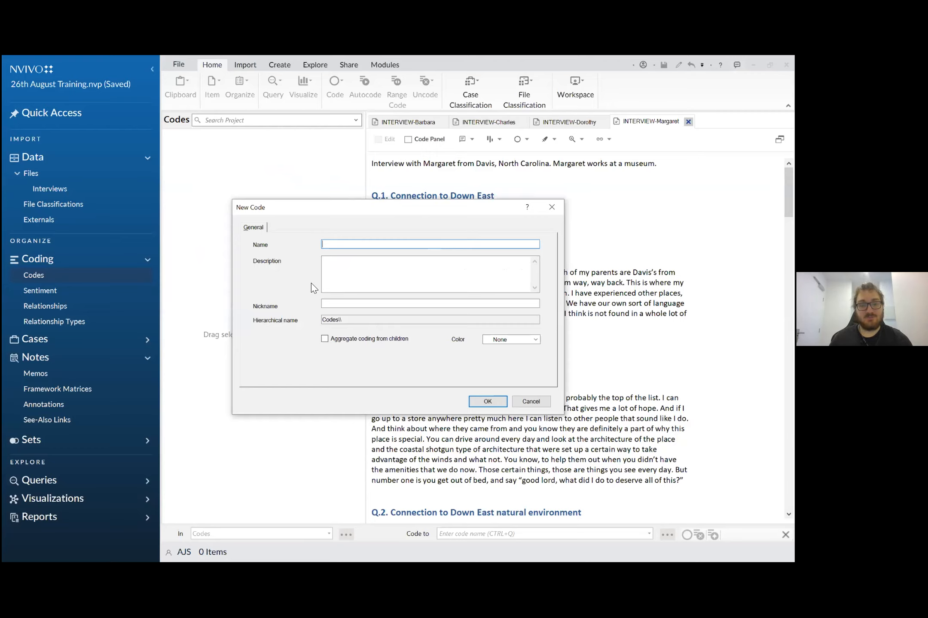
text(M)
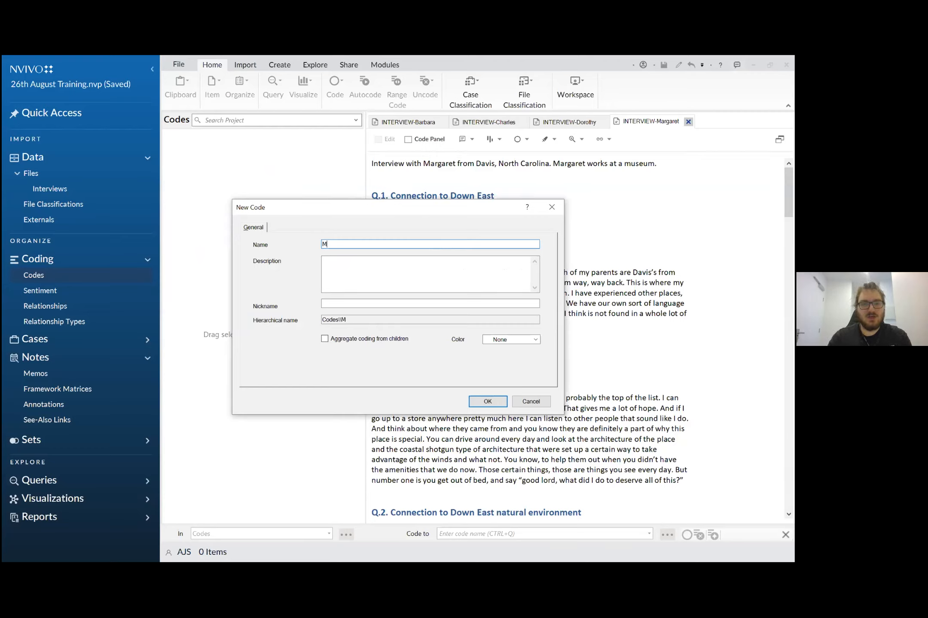
text(emorable Quotes)
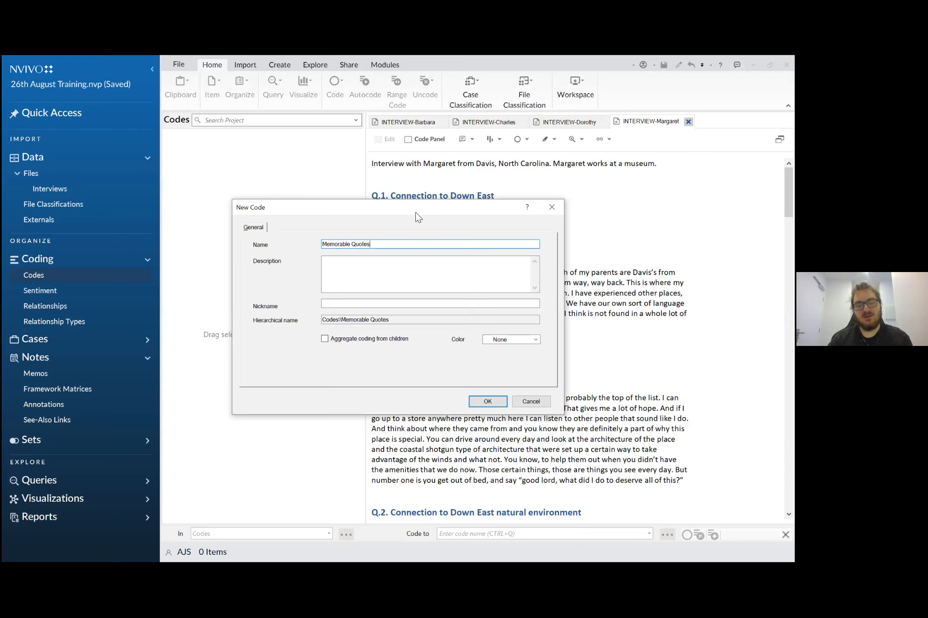
click(362, 267)
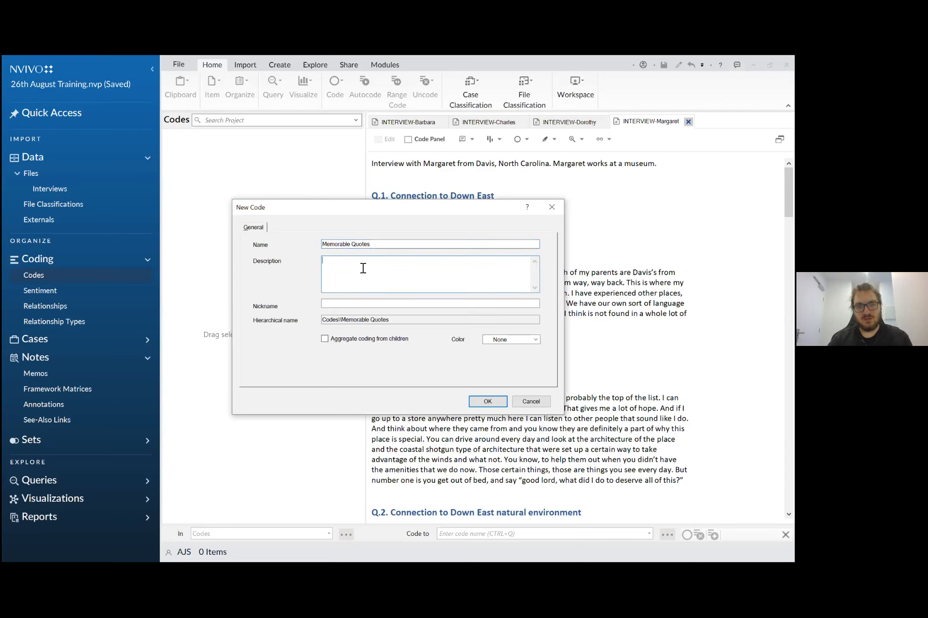
click(394, 303)
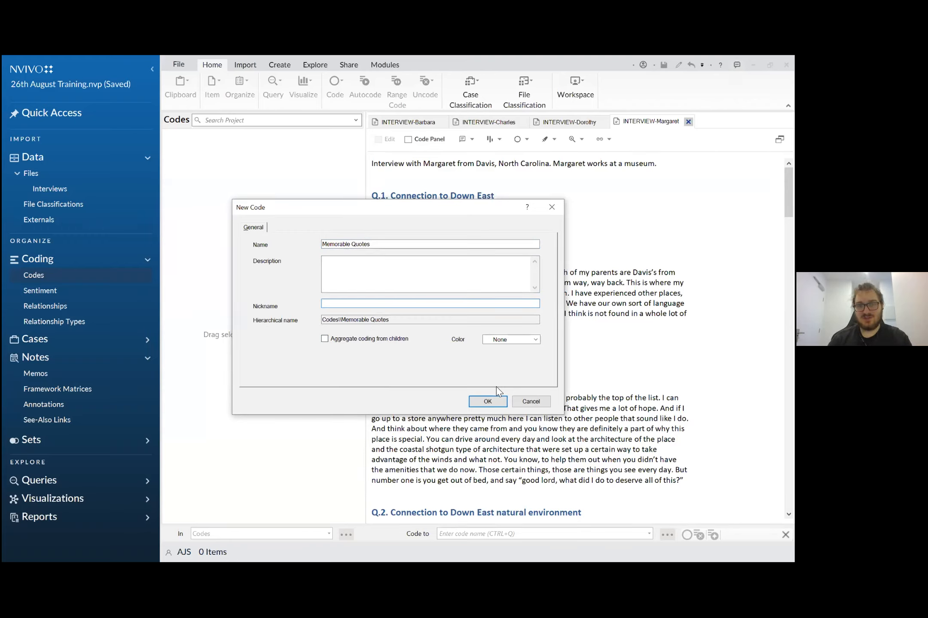
click(488, 401)
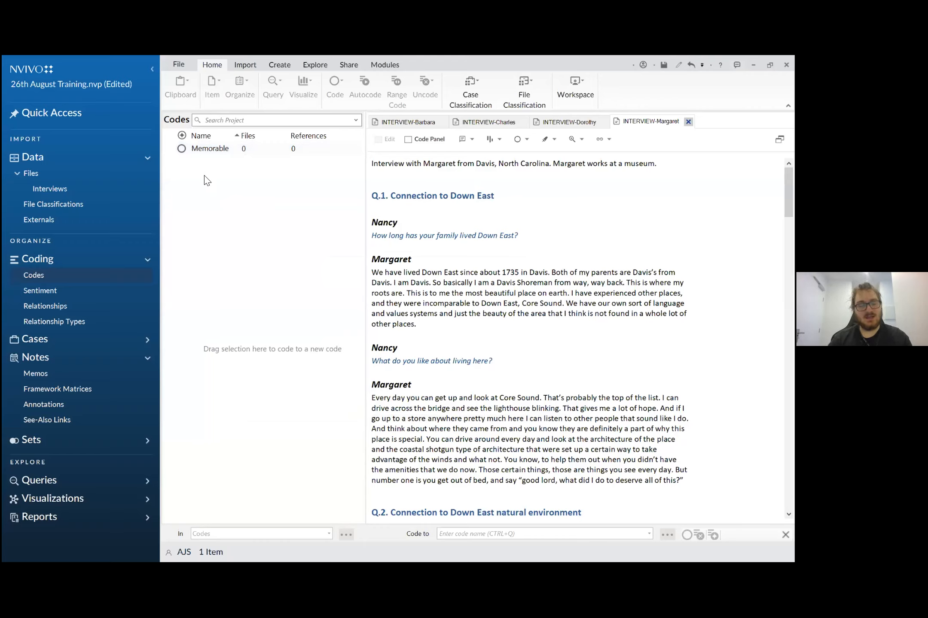
right_click(35, 282)
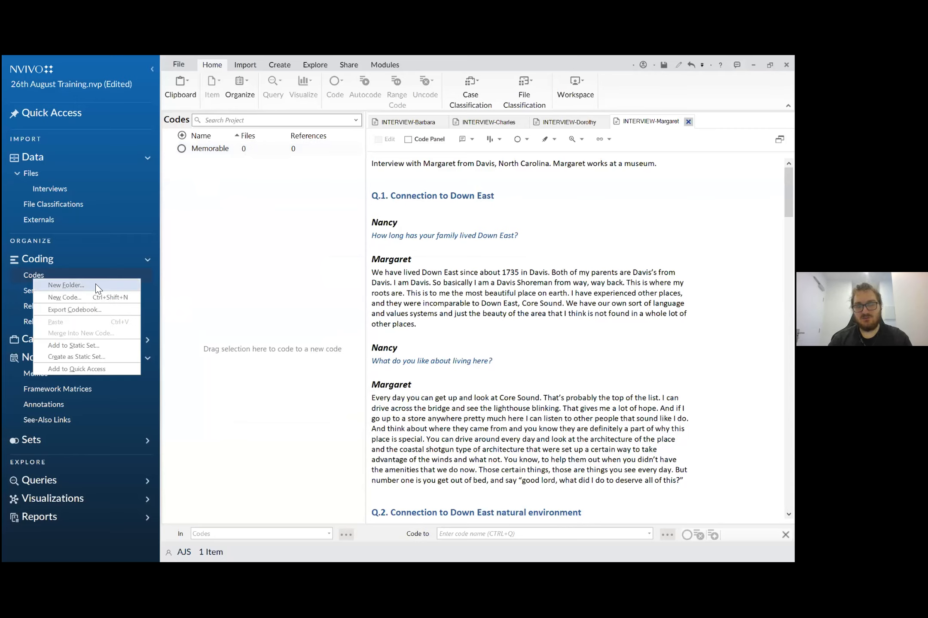
click(232, 213)
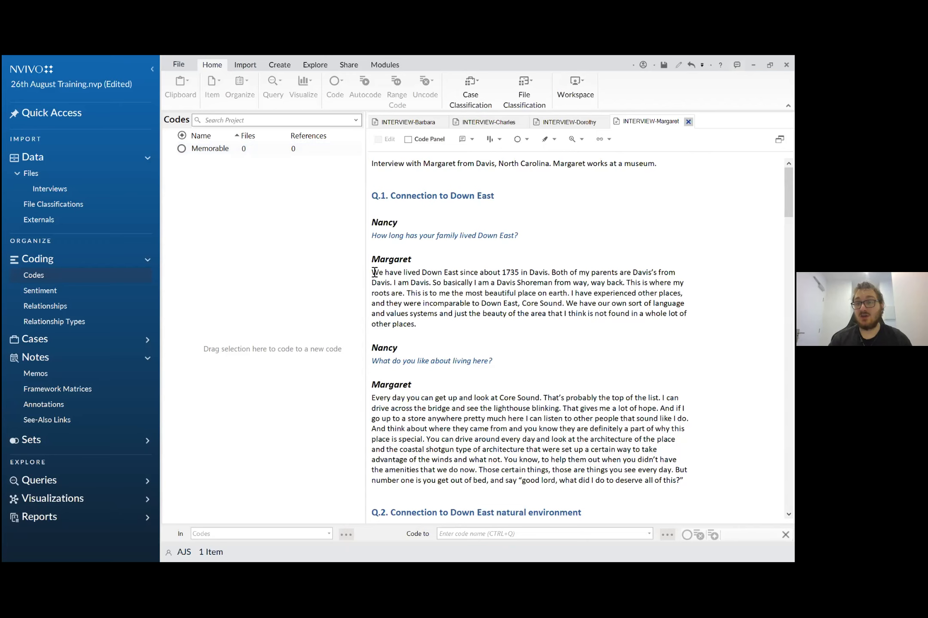
- Code the interviewee's first answer under Q.1 in the fourth interview, beginning "We have lived Down East", to Memorable Quotes
drag(374, 272, 428, 334)
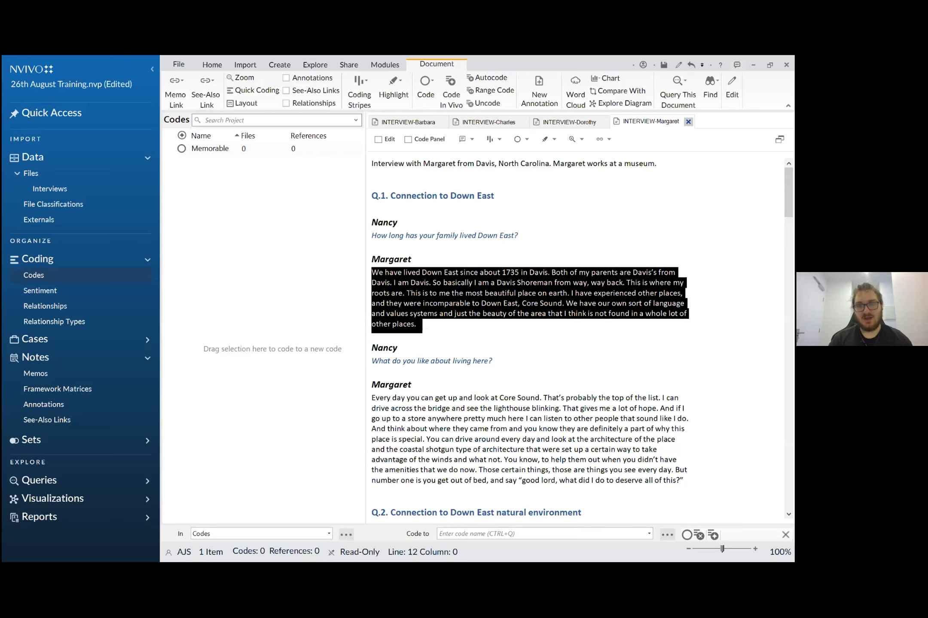
right_click(409, 294)
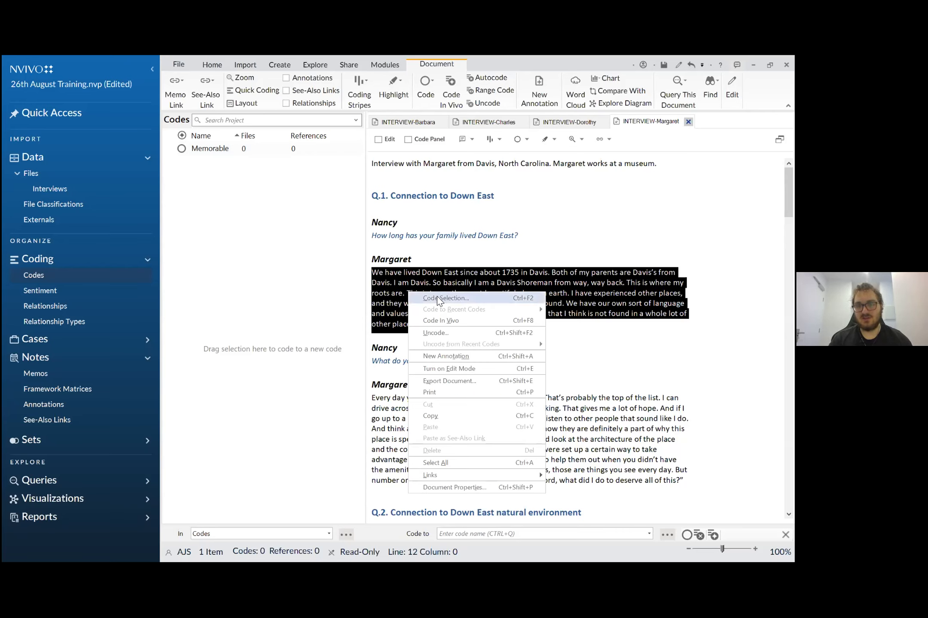
click(437, 297)
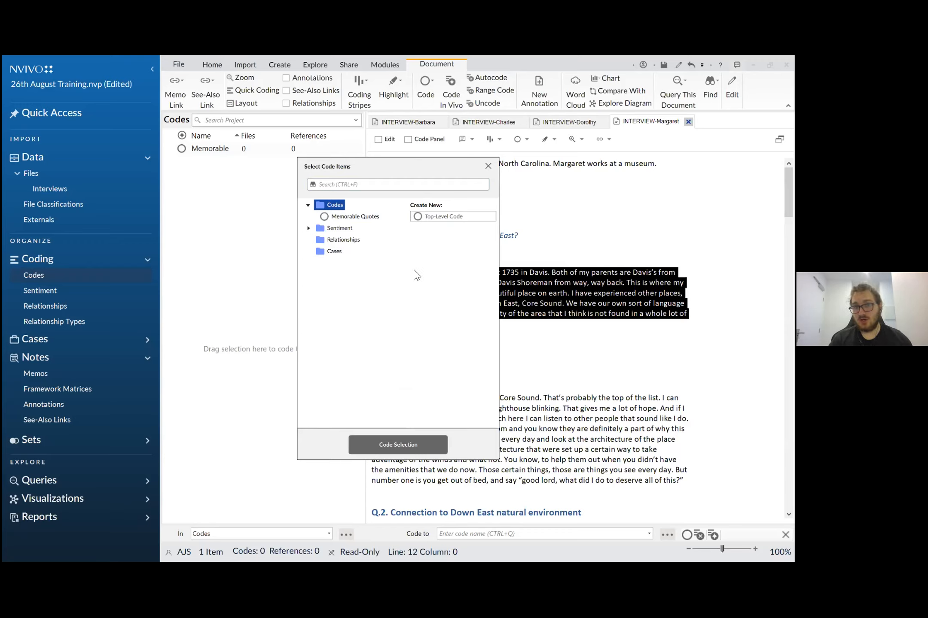
click(362, 217)
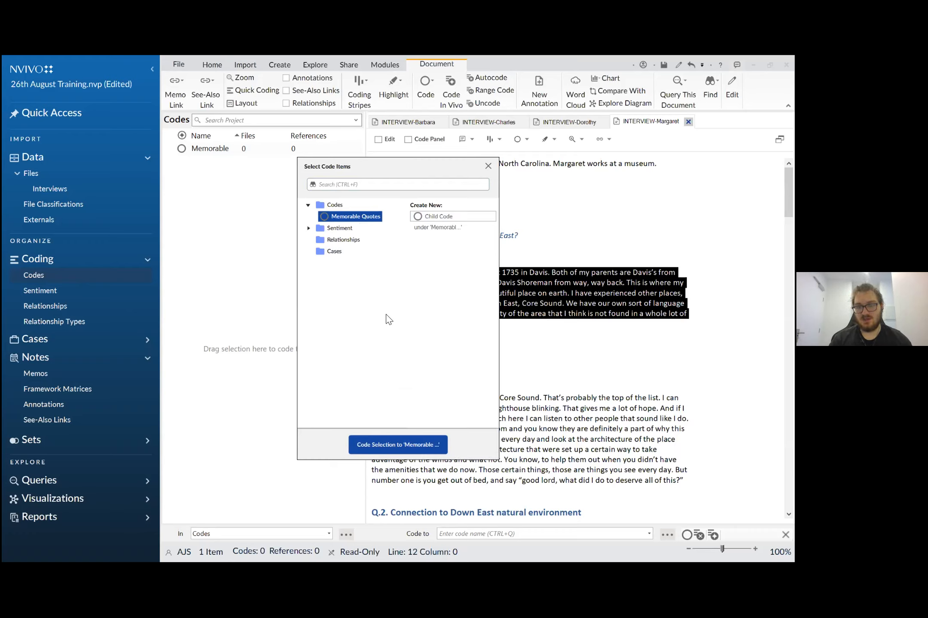
click(394, 445)
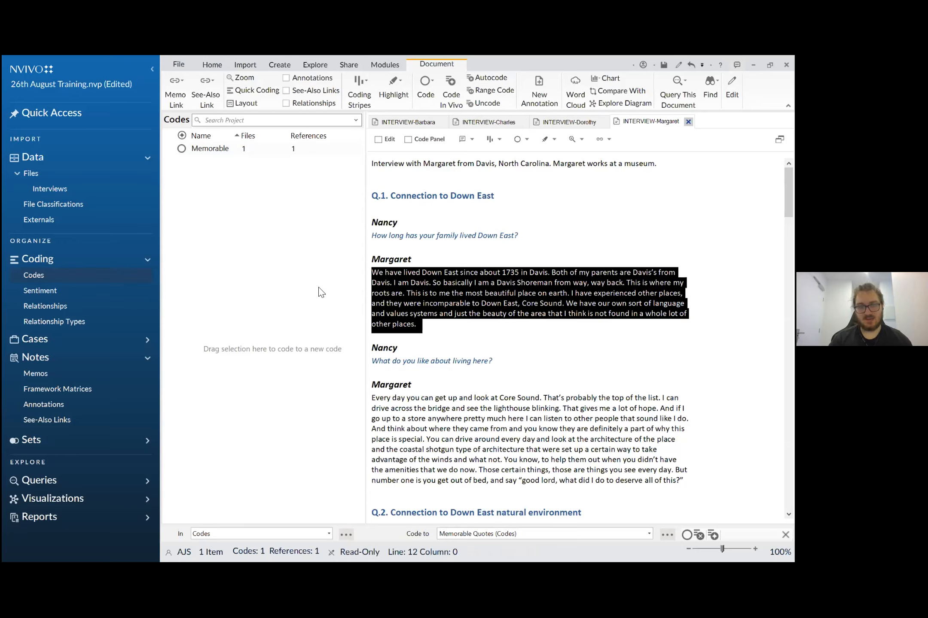
- Open the Memorable Quotes code and examine its source file, coverage percentage and coded passage
double_click(242, 150)
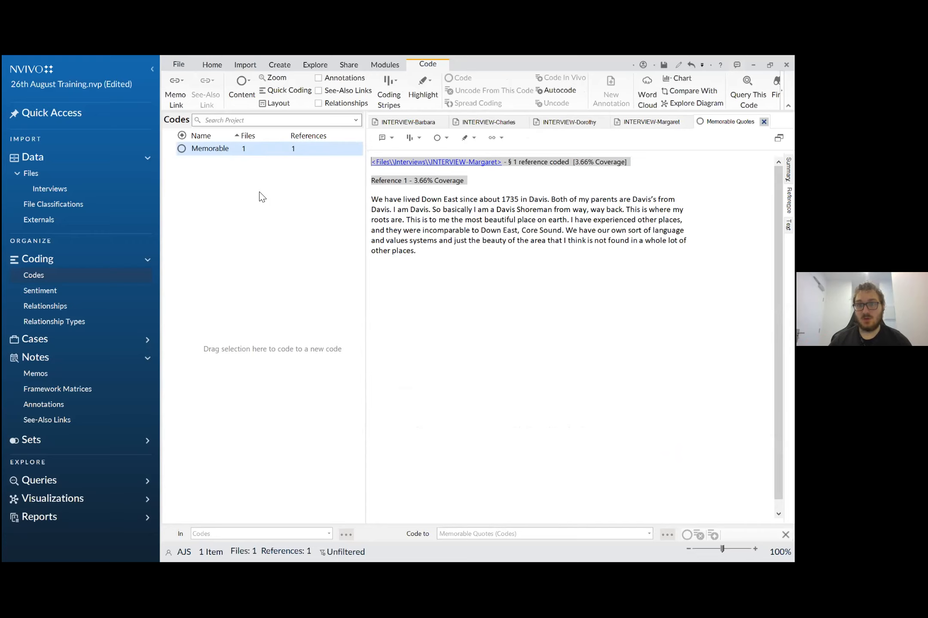
click(385, 210)
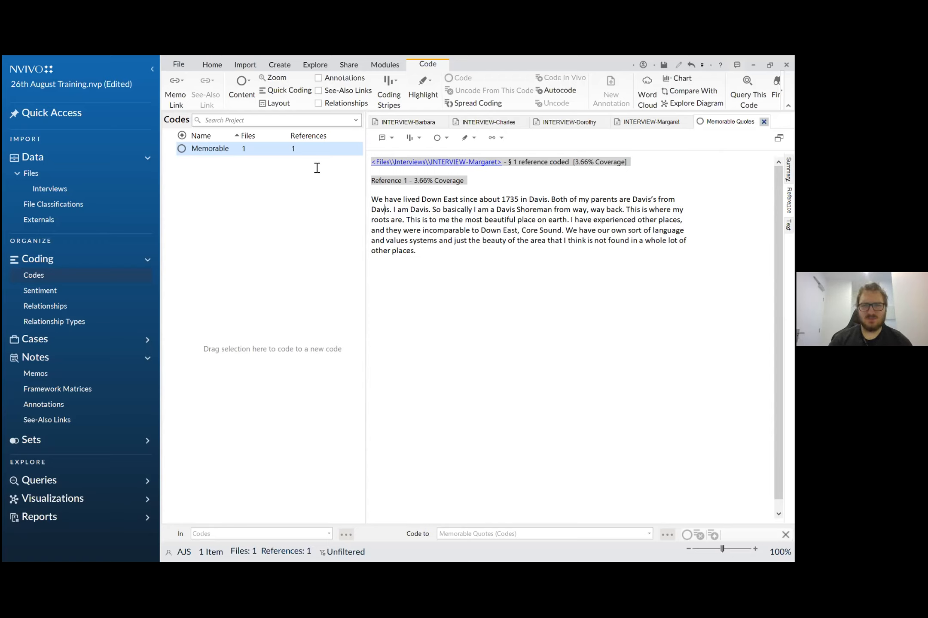
click(577, 164)
drag(581, 167, 589, 170)
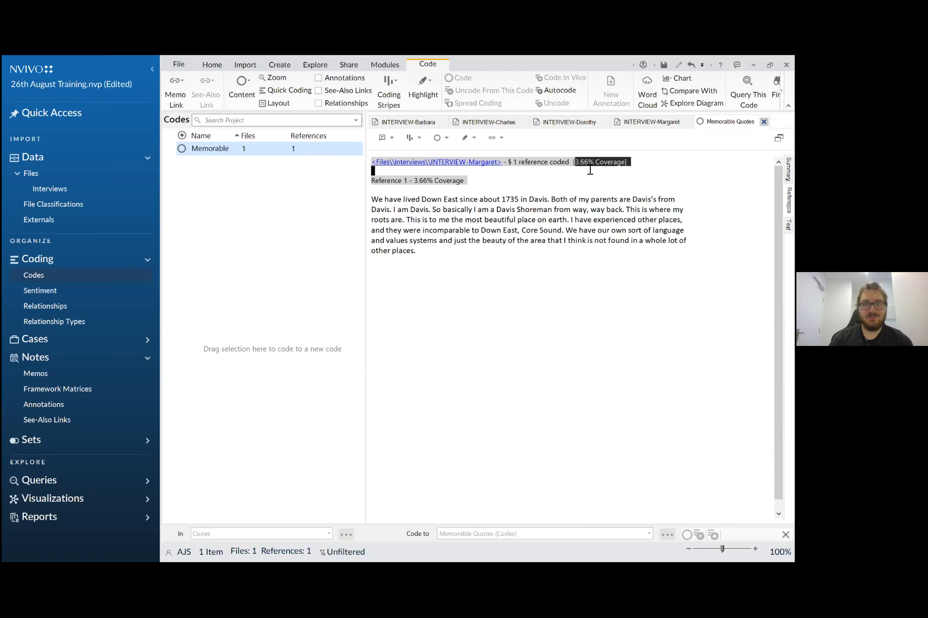
click(425, 190)
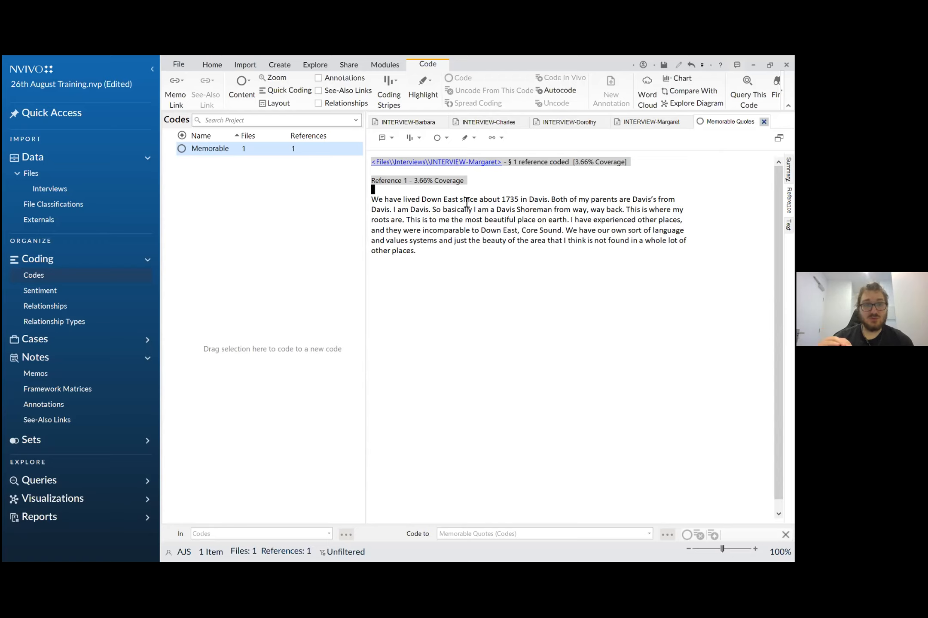
drag(513, 162, 537, 162)
drag(371, 200, 423, 250)
- Code the fourth interview's second answer under Q.1, beginning "Every day you can get up", to Memorable Quotes and view the code's references
click(647, 125)
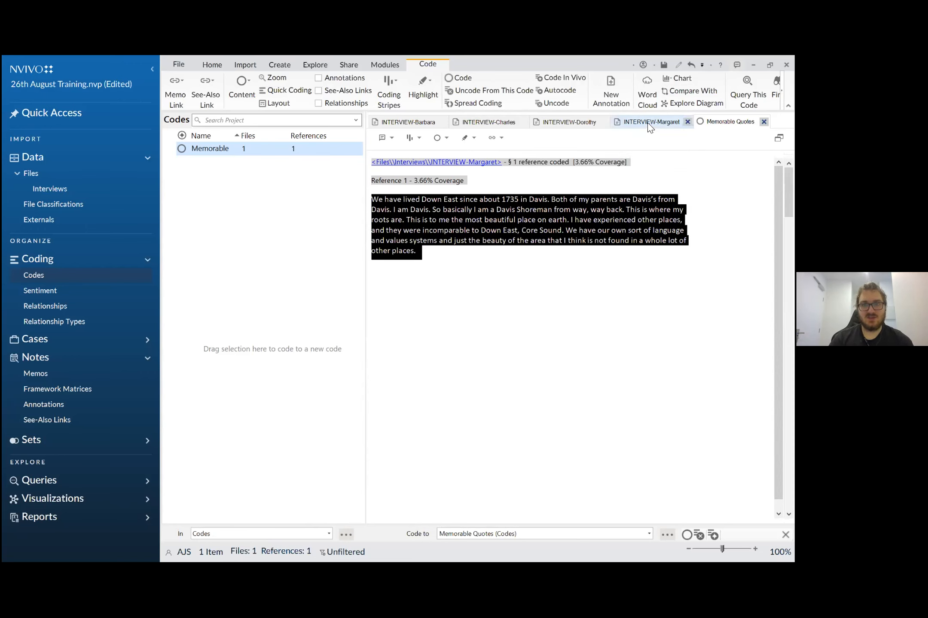
scroll(537, 301, down, 3)
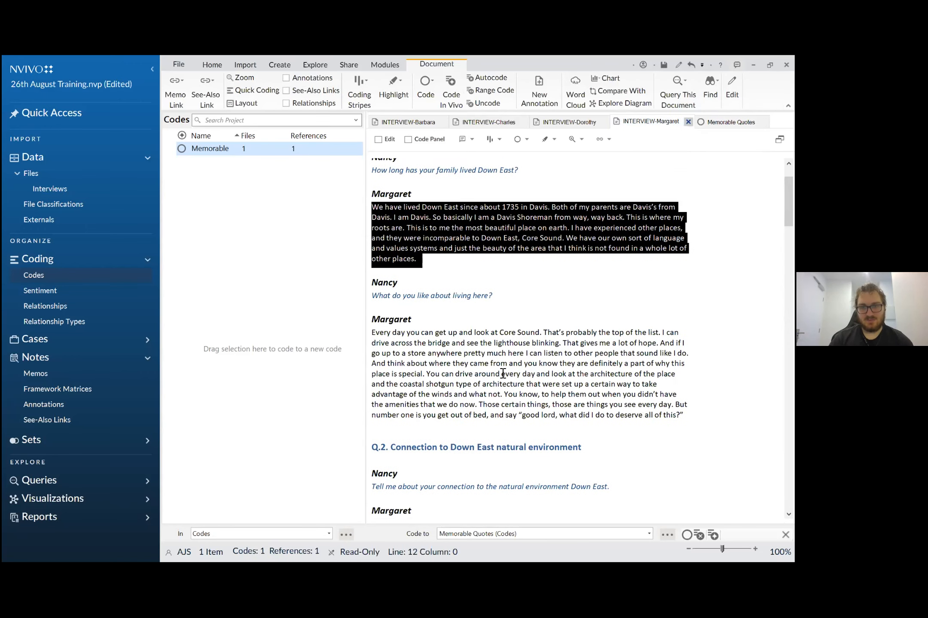
drag(371, 334, 686, 416)
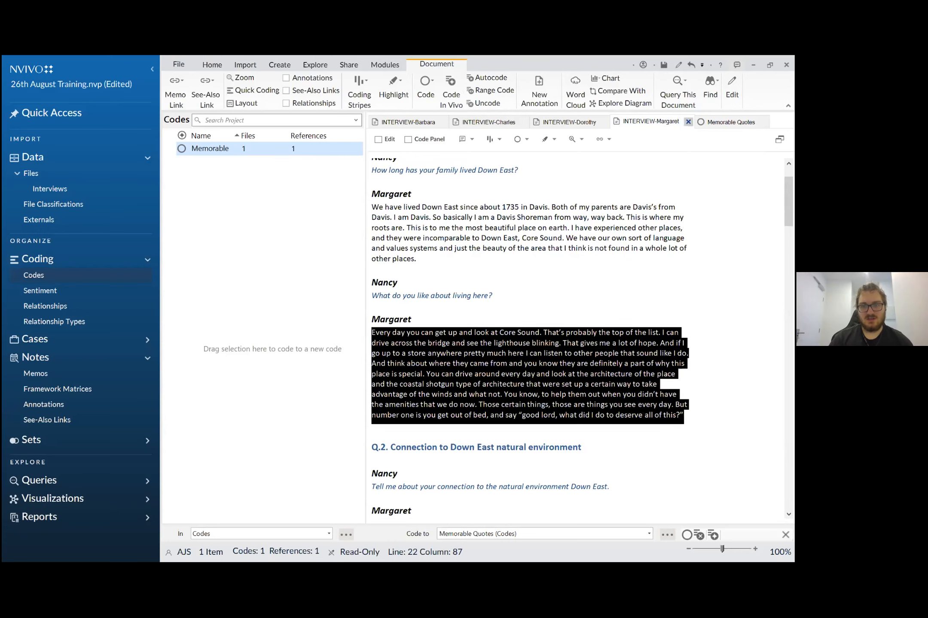
right_click(528, 377)
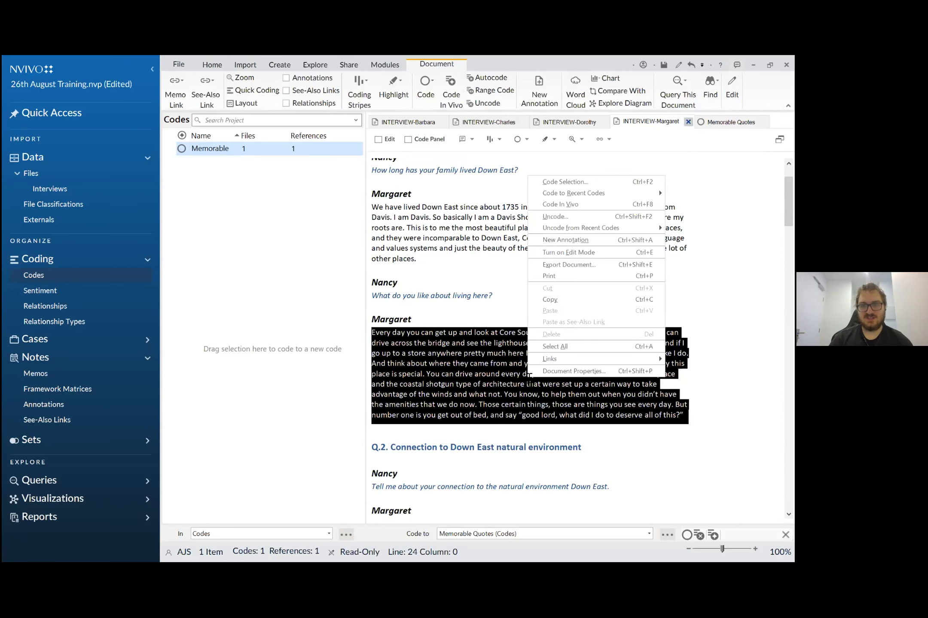
click(563, 182)
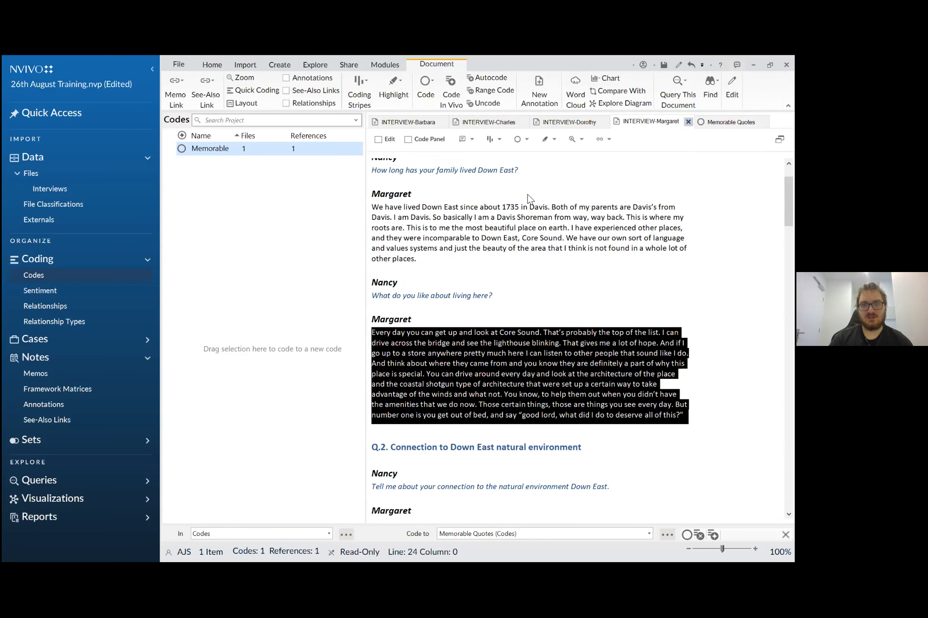
click(366, 219)
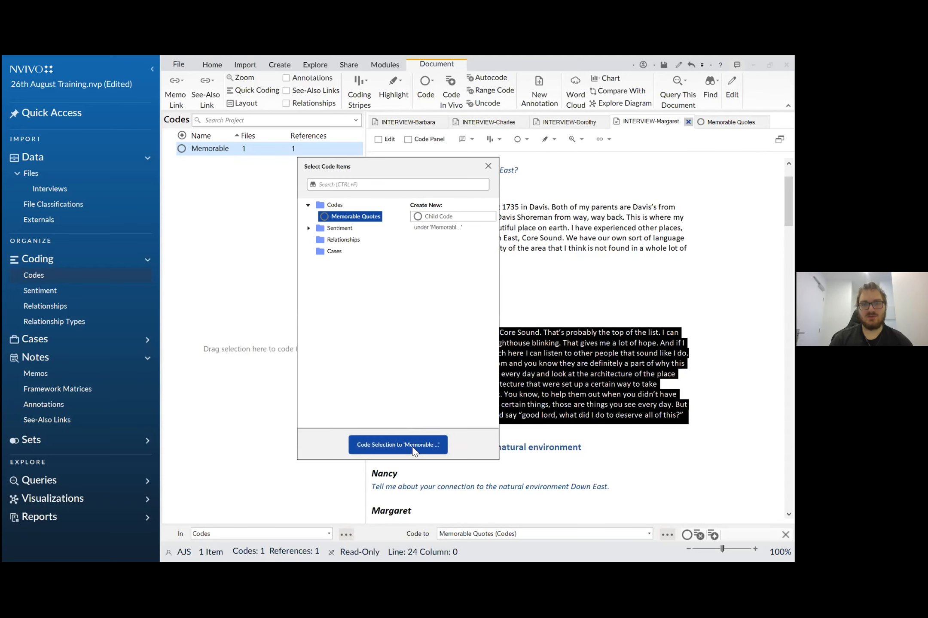
click(397, 445)
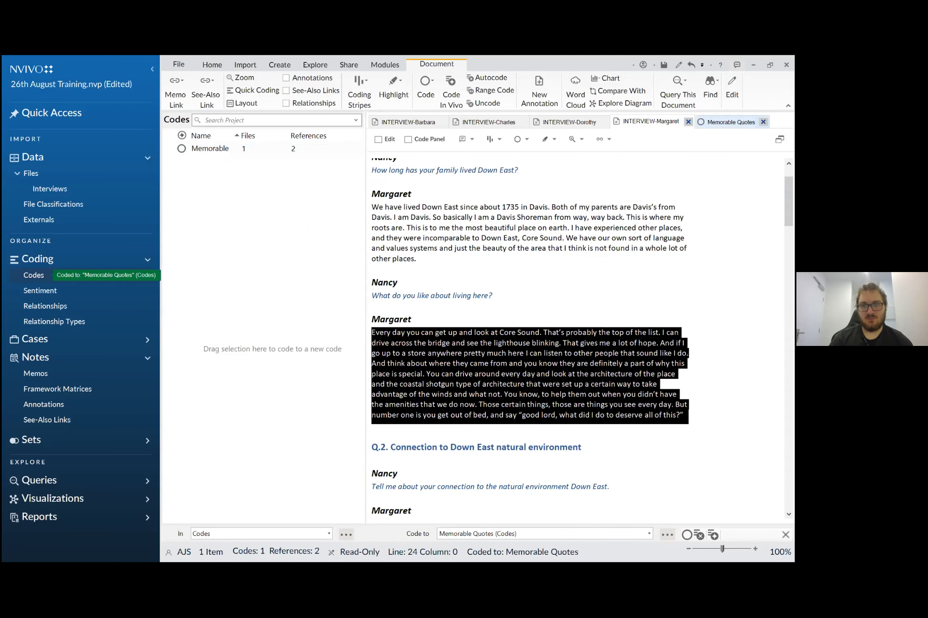
click(730, 122)
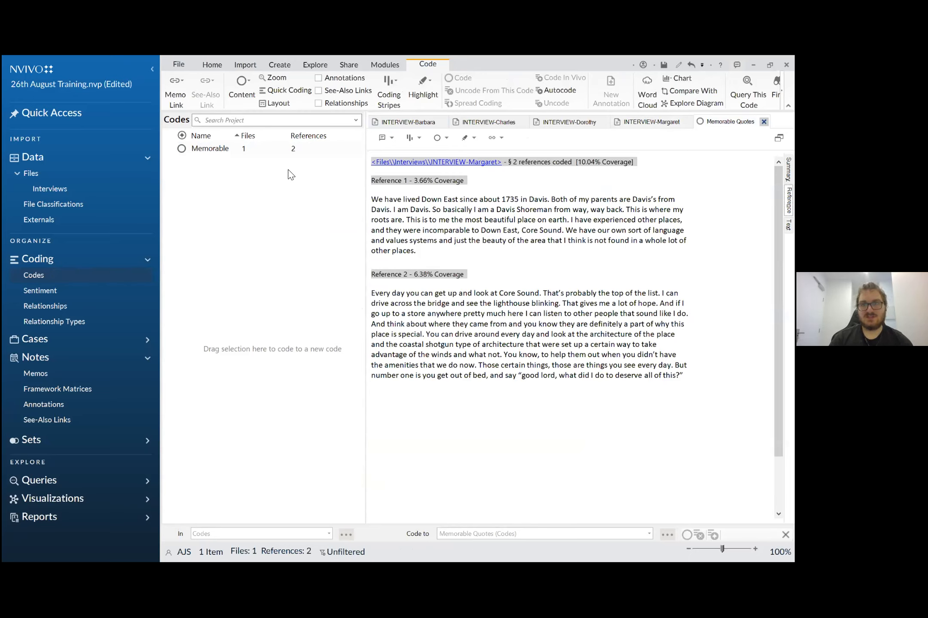
- Code the fourth interview's first answer under Q.2, beginning "I do love to go clamming", to a new top-level code named "Environment"
click(639, 125)
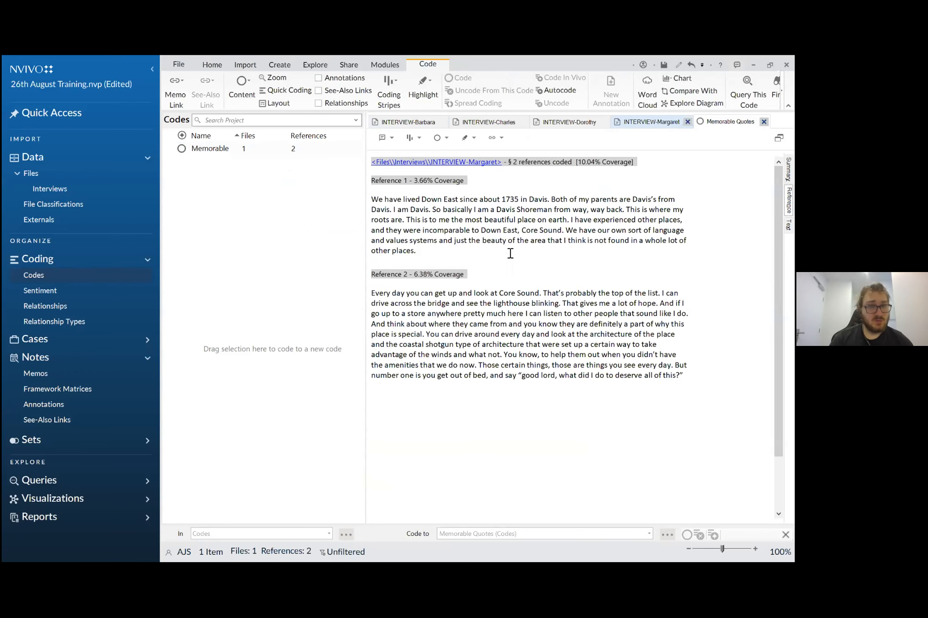
click(387, 207)
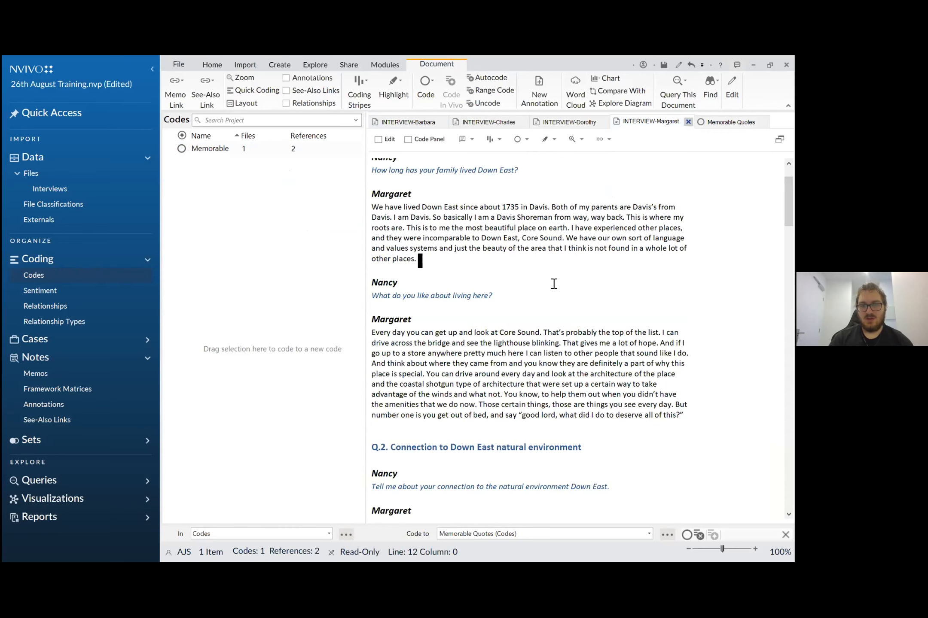
scroll(554, 284, down, 5)
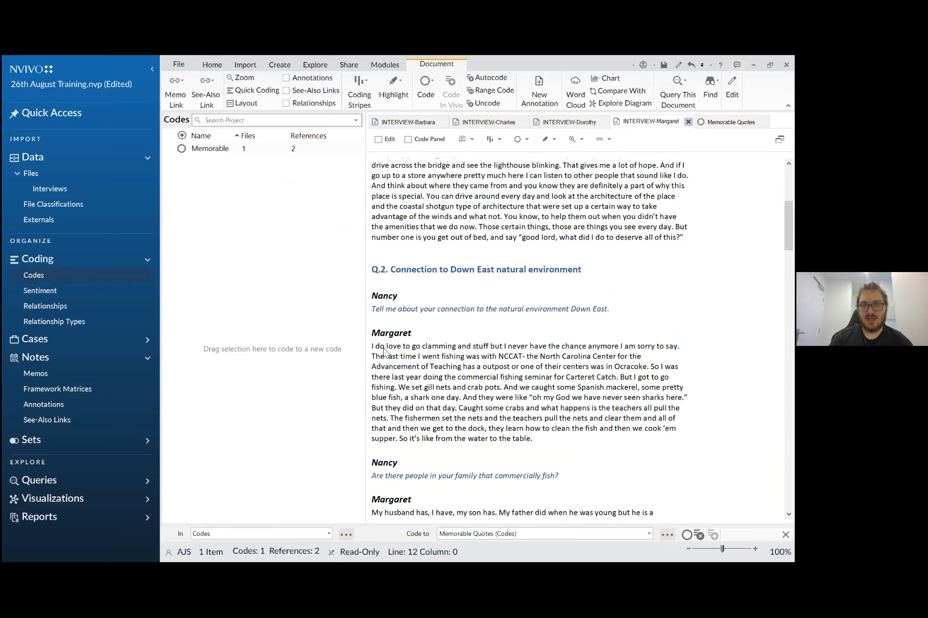
drag(536, 442, 370, 348)
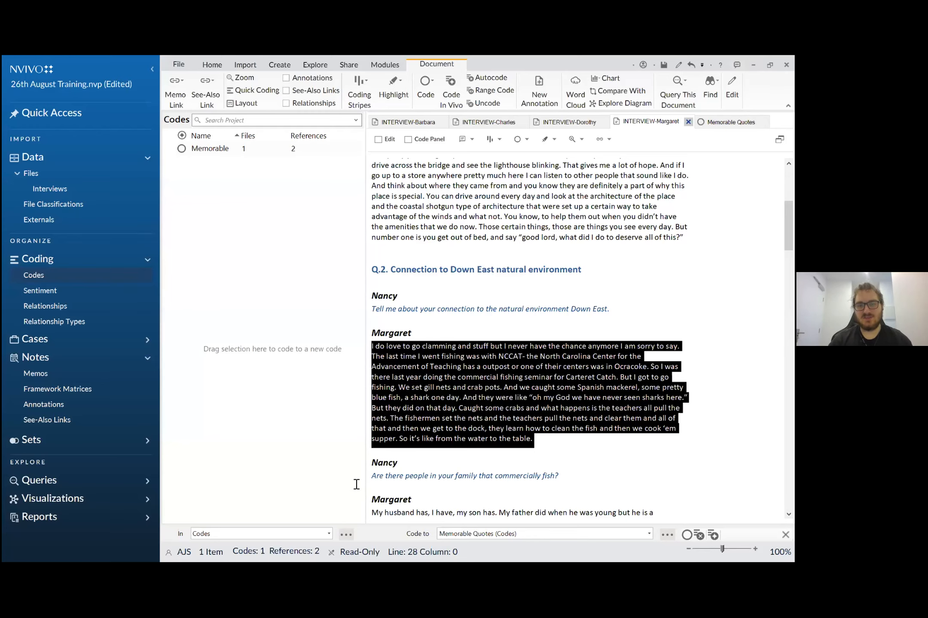
drag(416, 409, 305, 202)
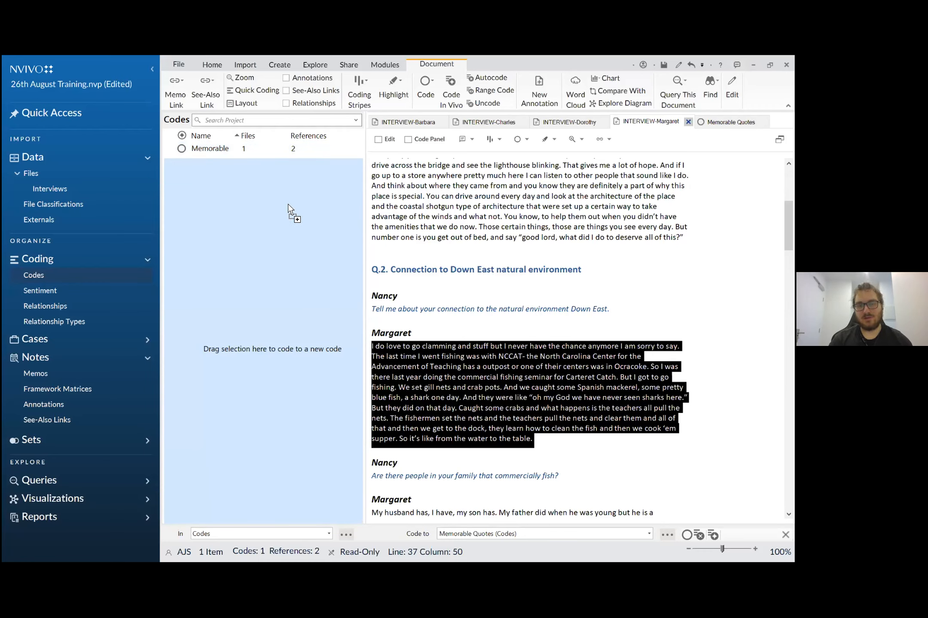
drag(290, 226, 290, 225)
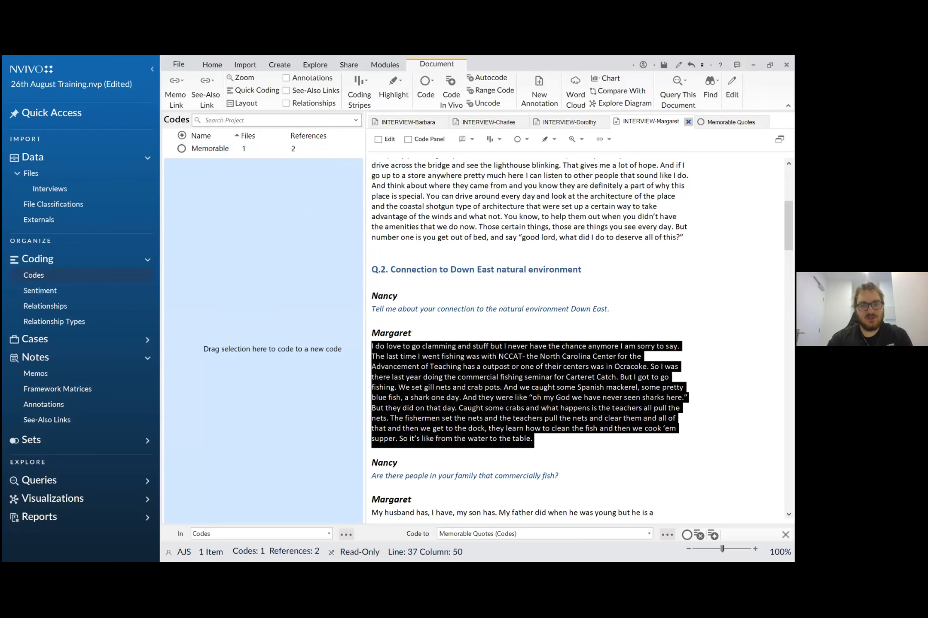
text(Nag)
key(BackSpace)
text(tu)
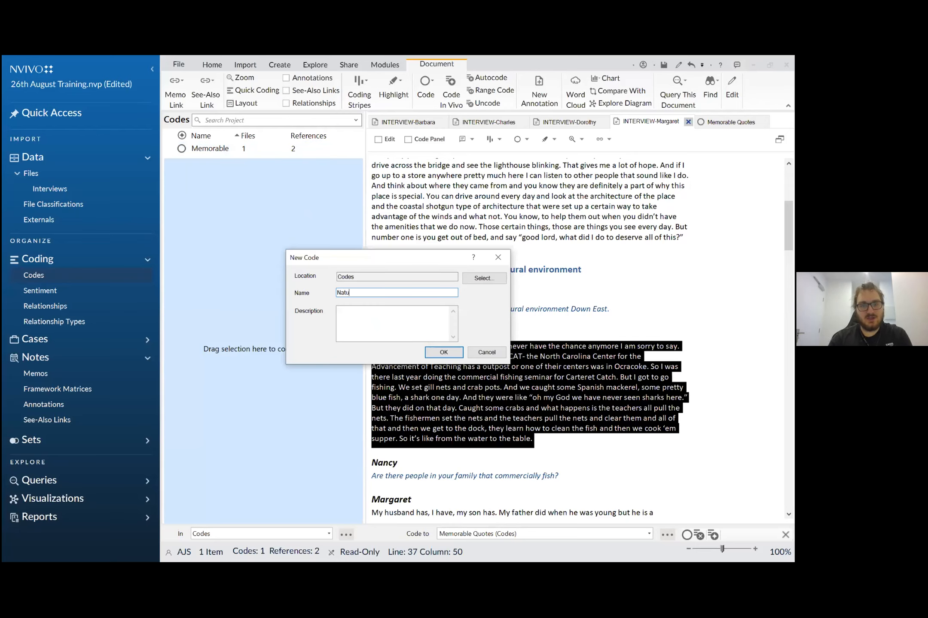
text(ral Environment)
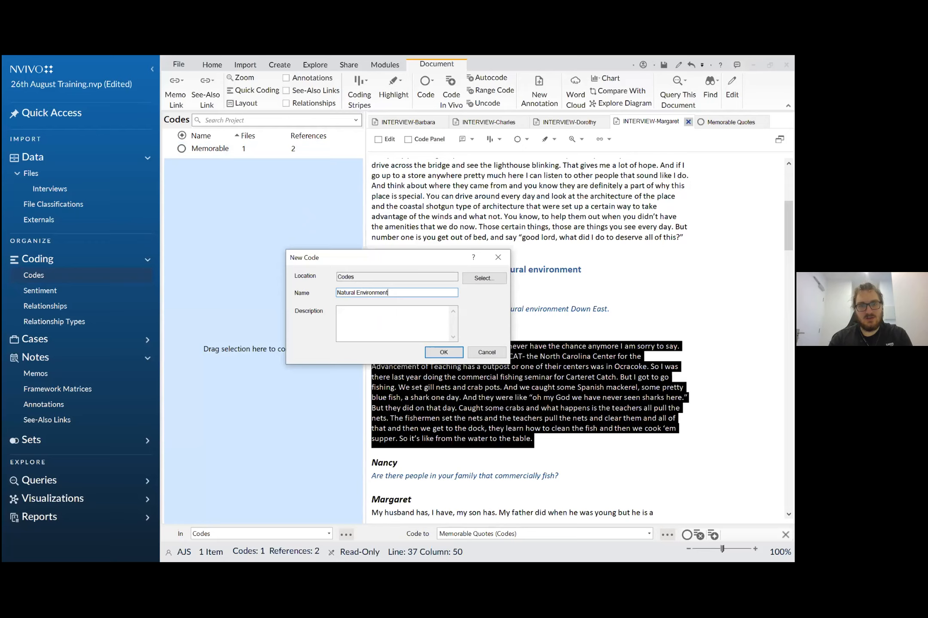
drag(361, 293, 325, 296)
key(BackSpace)
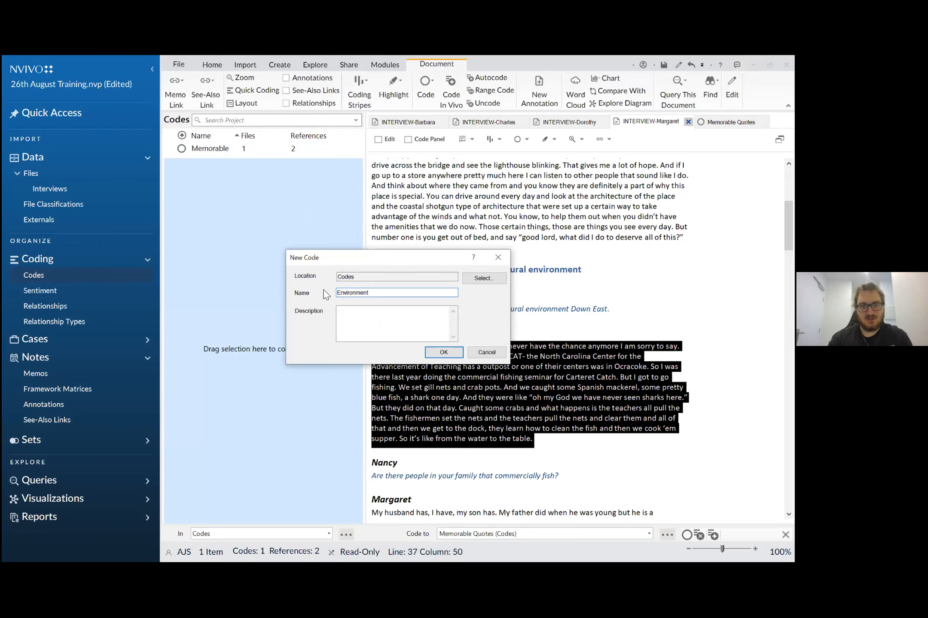
click(443, 353)
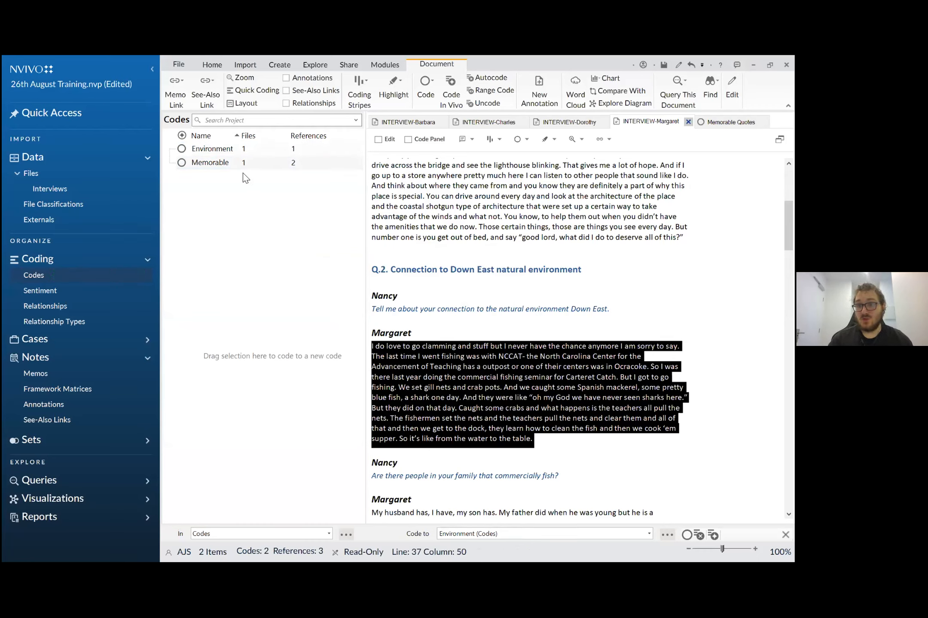
- Code the second answer under Q.2, beginning "My husband has, I have, my son has", to the existing Environment code
scroll(494, 268, down, 2)
scroll(493, 268, down, 3)
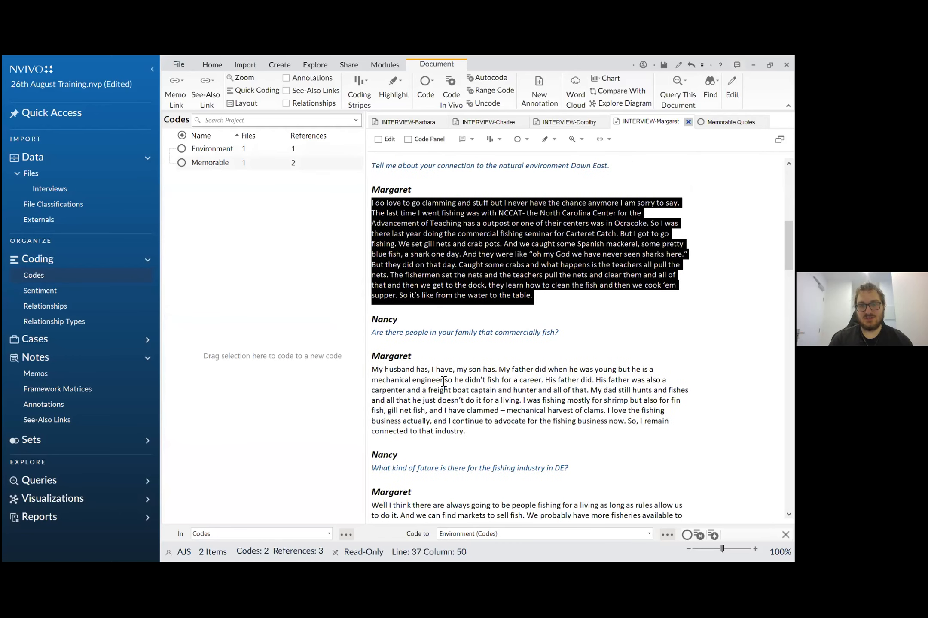
click(467, 432)
drag(389, 383, 232, 150)
scroll(402, 303, down, 3)
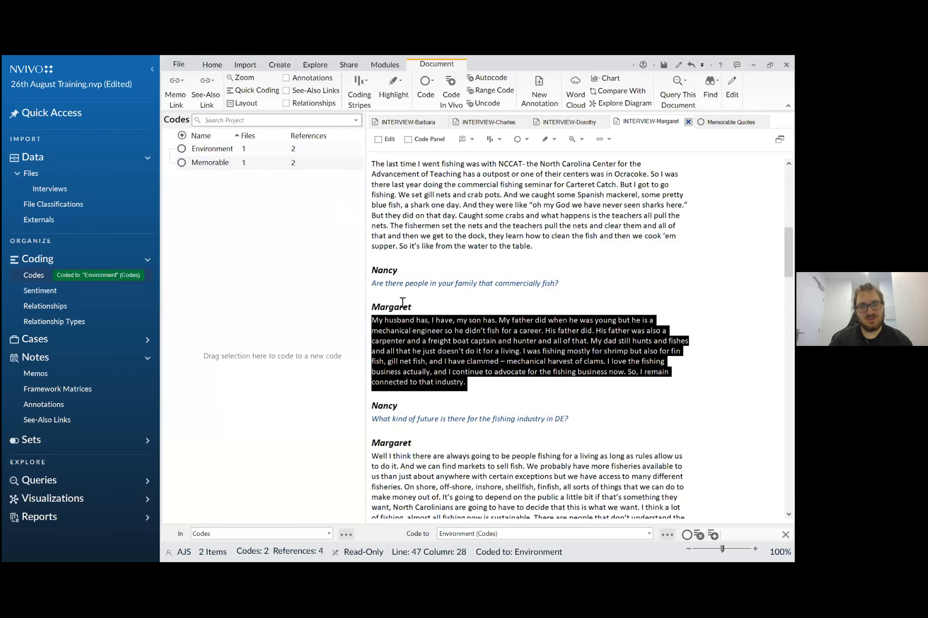
scroll(403, 303, down, 2)
drag(606, 455, 372, 372)
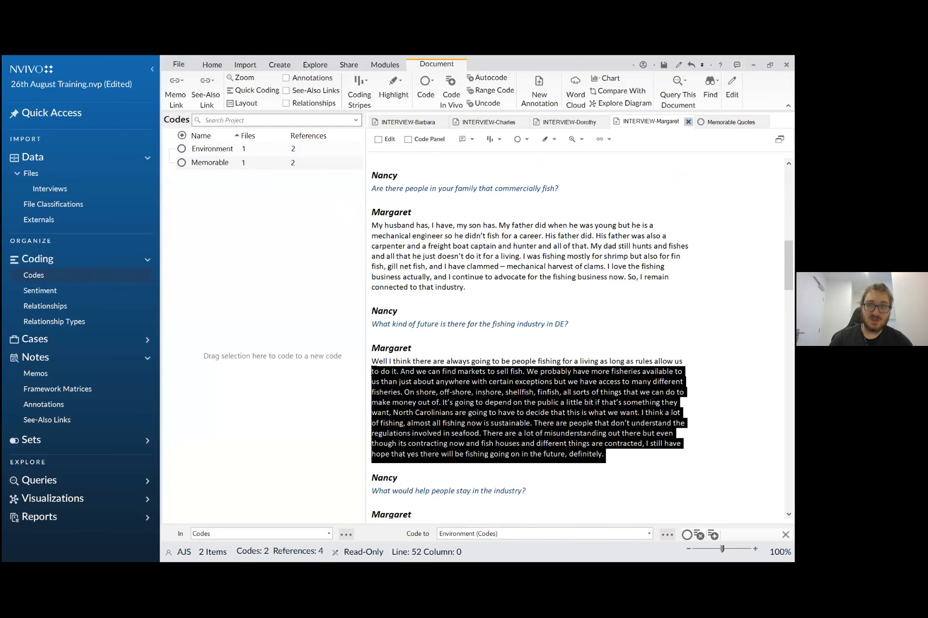
click(497, 349)
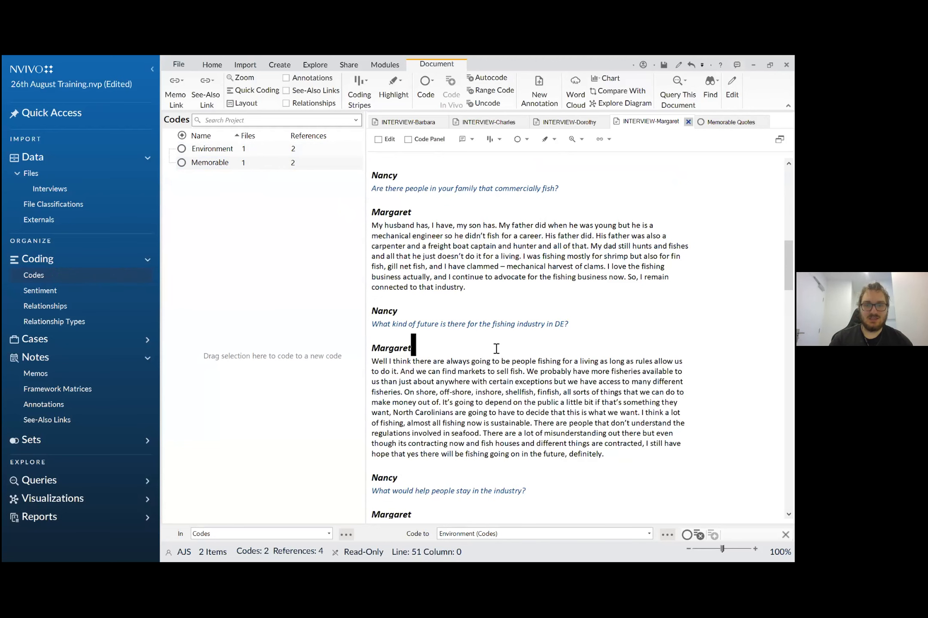
click(507, 377)
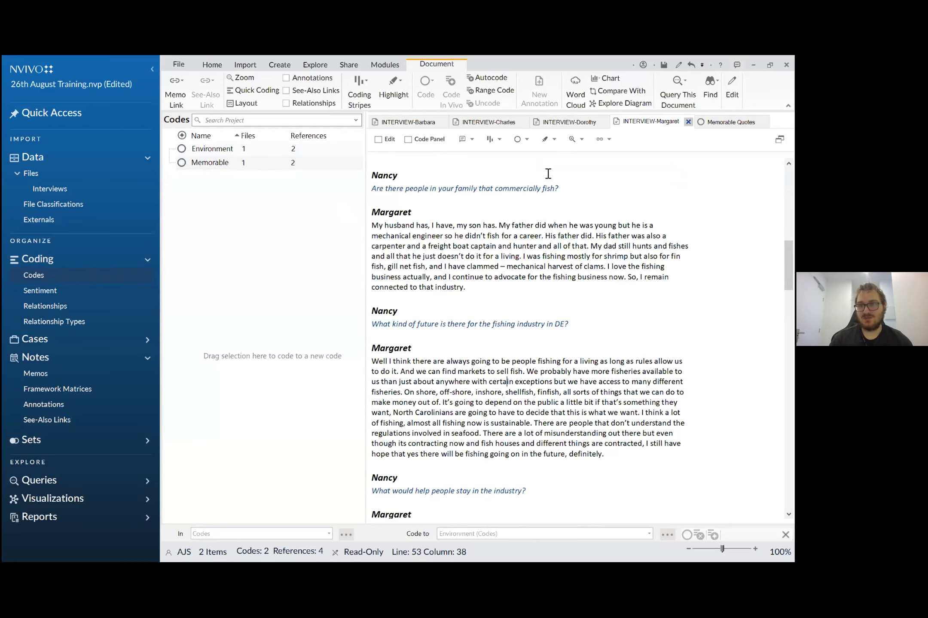
- Switch to the presentation showing the "Challenge 2: Coding Content" slide
scroll(386, 245, up, 5)
scroll(387, 245, up, 4)
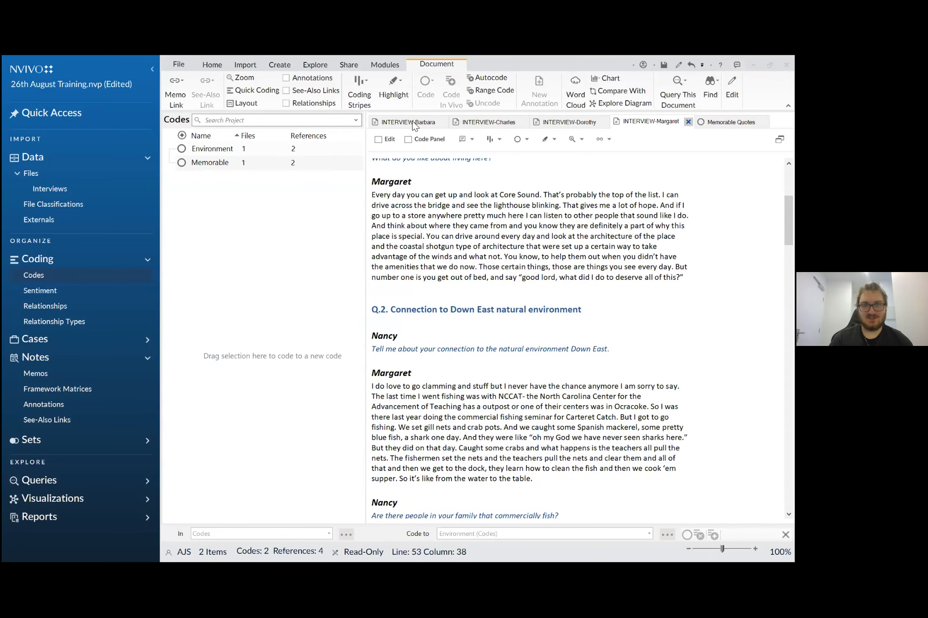
key(alt+Tab)
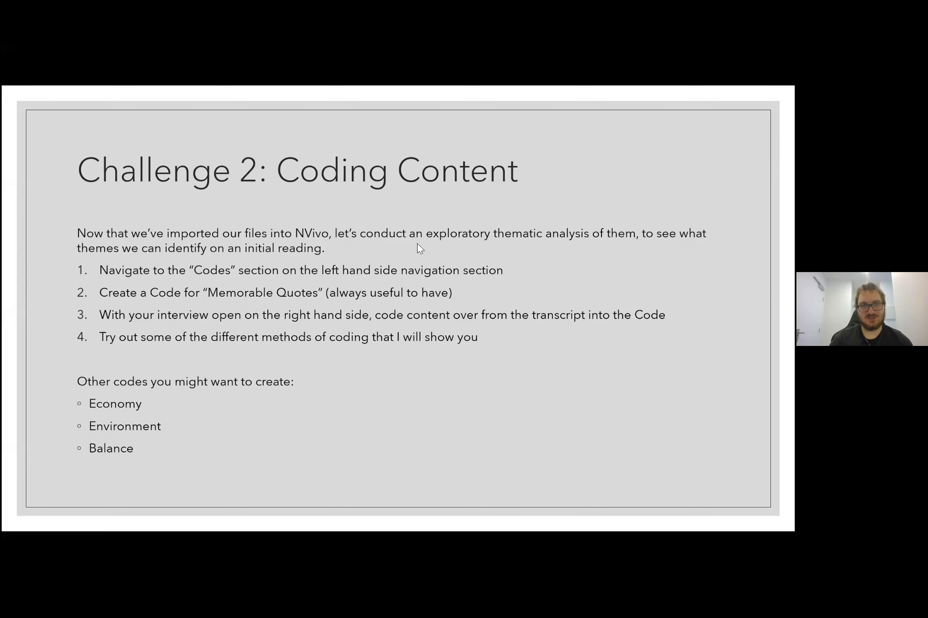
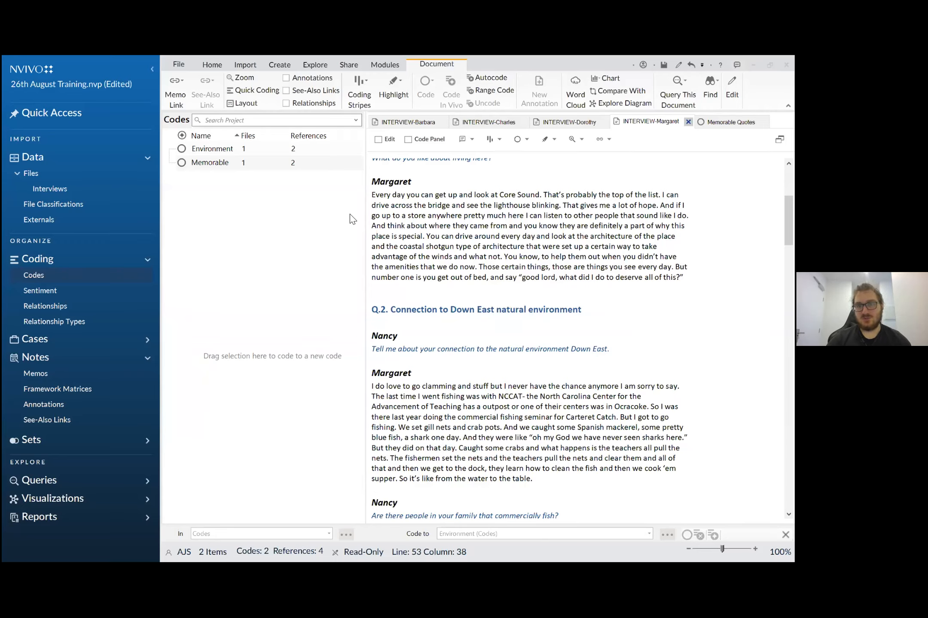
- Create a new top-level code named "Water Quality"
click(220, 154)
click(248, 201)
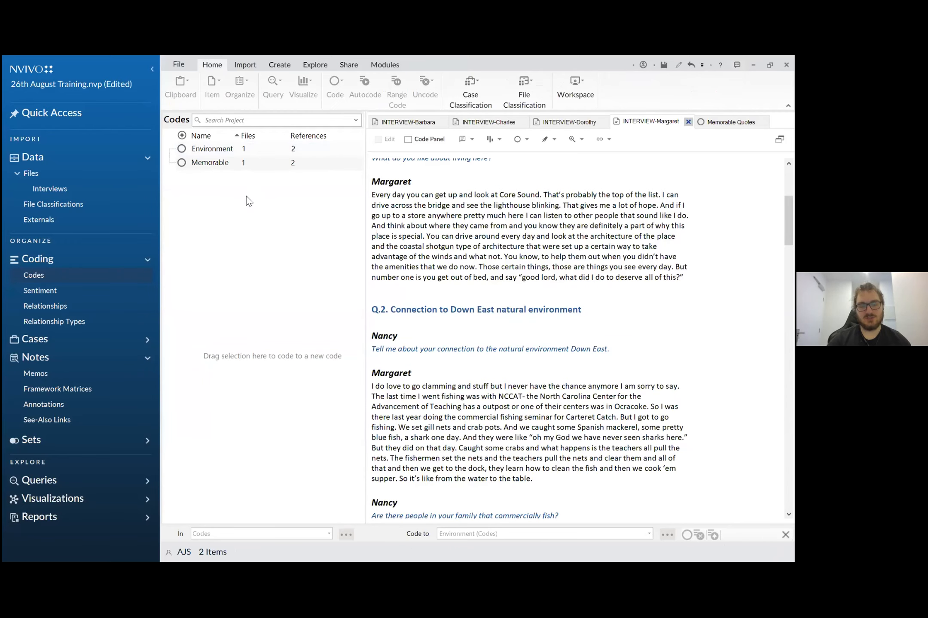
right_click(209, 192)
click(225, 193)
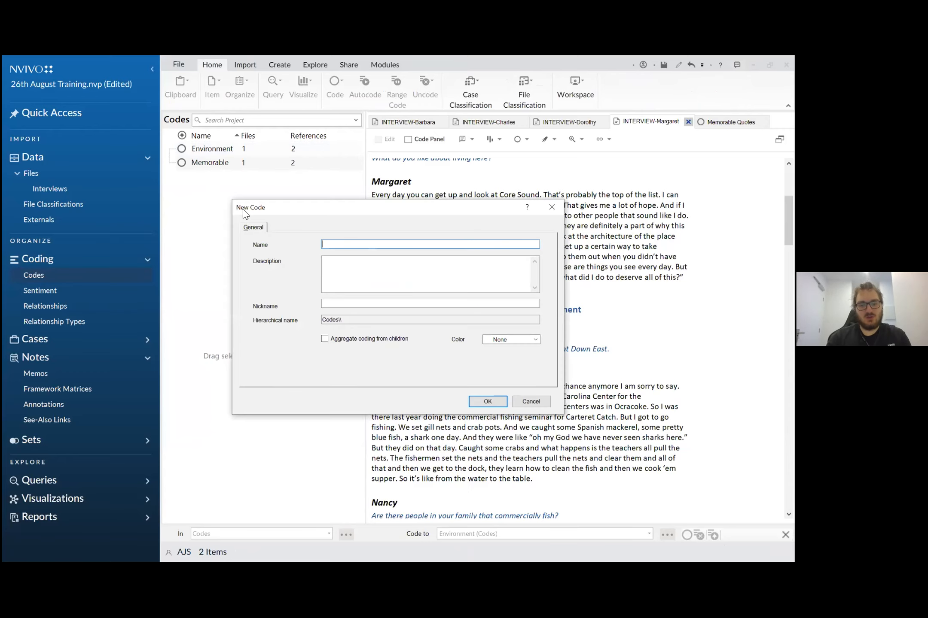
text(Wat)
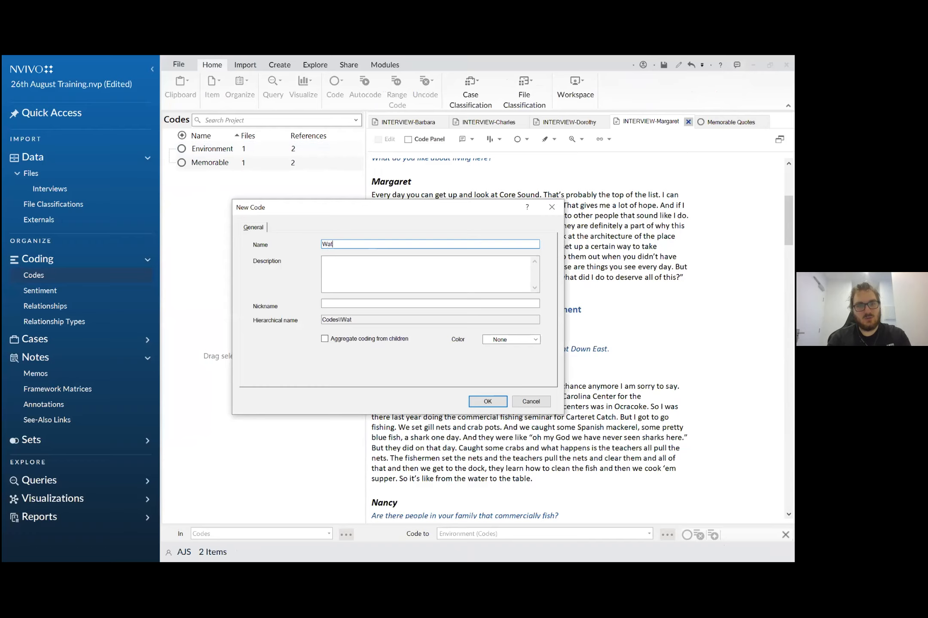
text(er Quality)
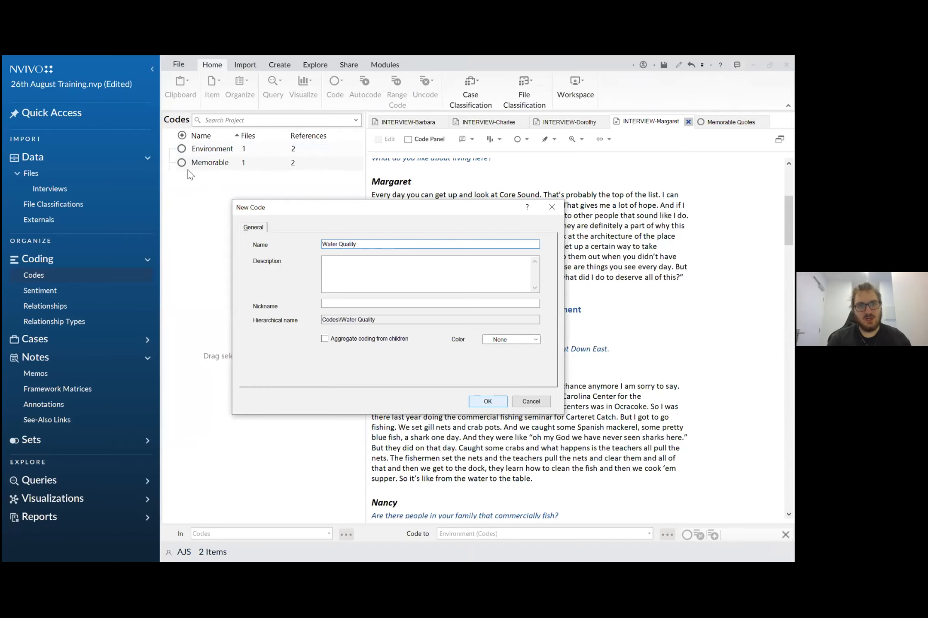
click(483, 403)
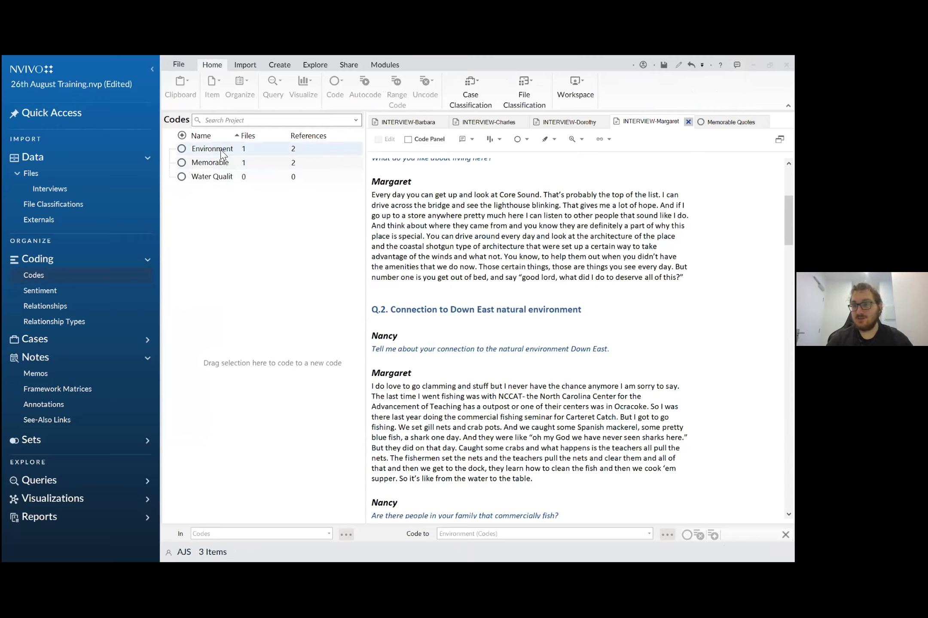
- Move the Water Quality code beneath Environment as a child code and expand Environment's hierarchy
click(232, 177)
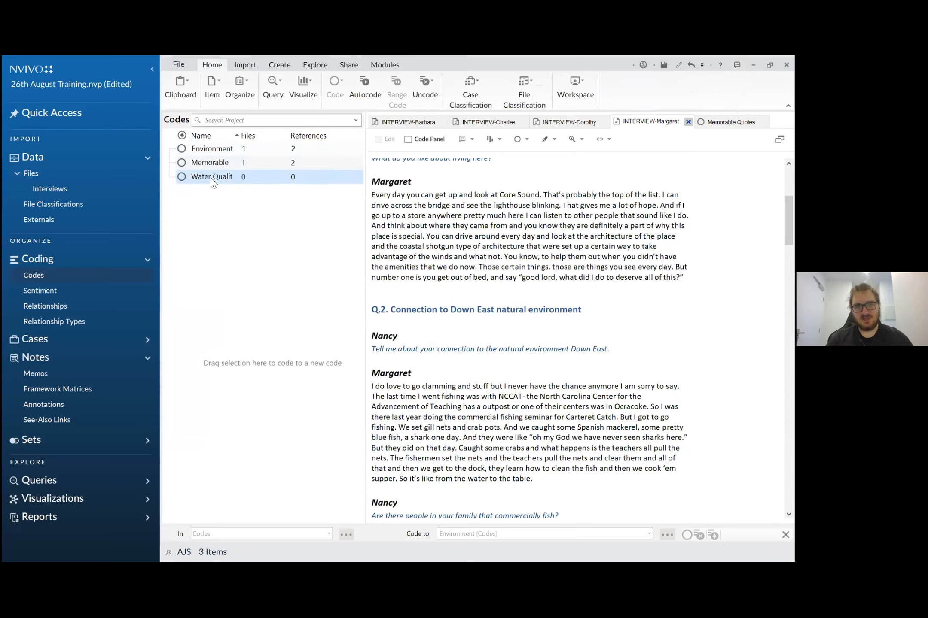
drag(240, 184, 210, 149)
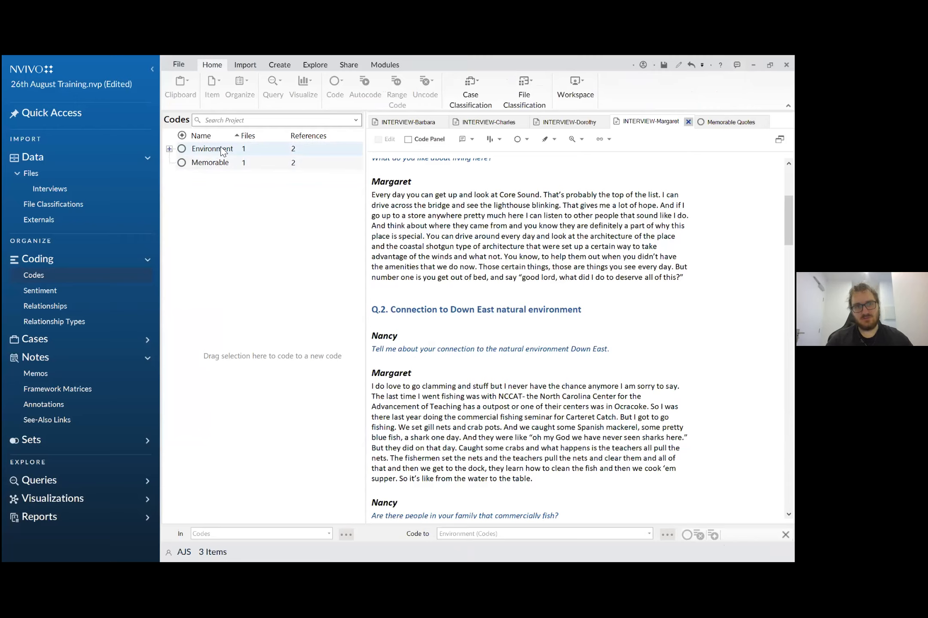
click(169, 149)
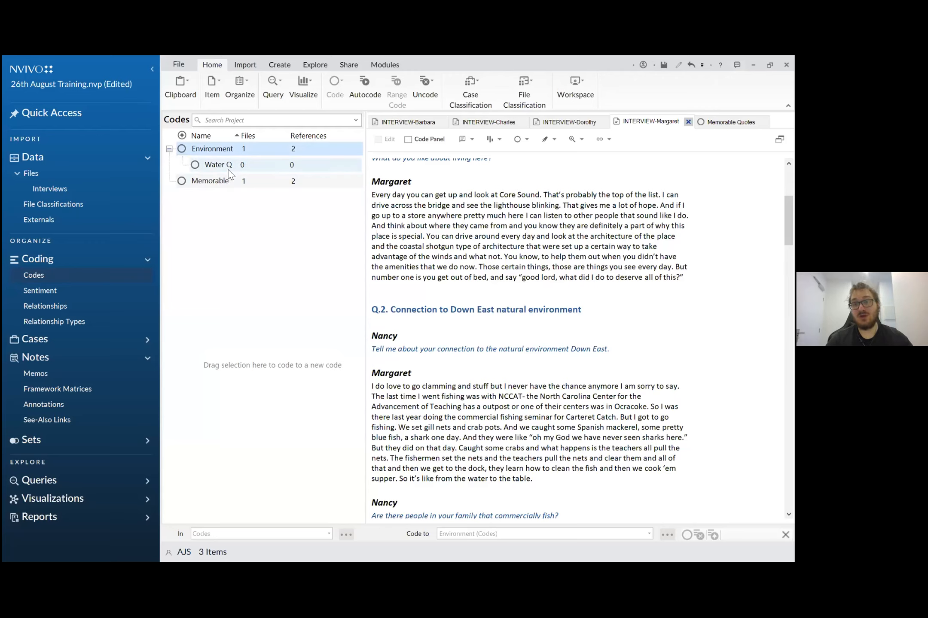
- Create a child code named "Landscape" under Environment
right_click(214, 153)
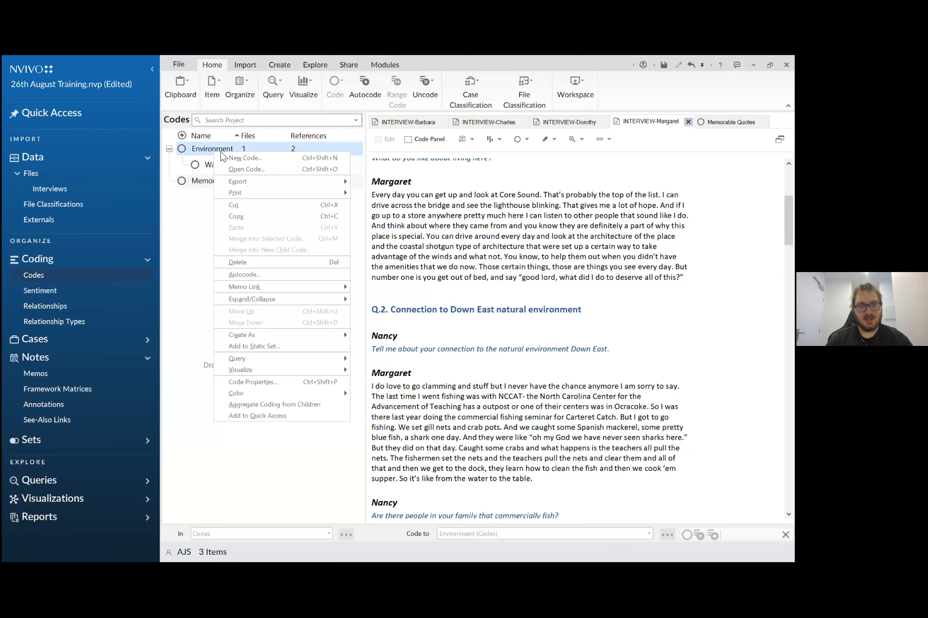
click(240, 157)
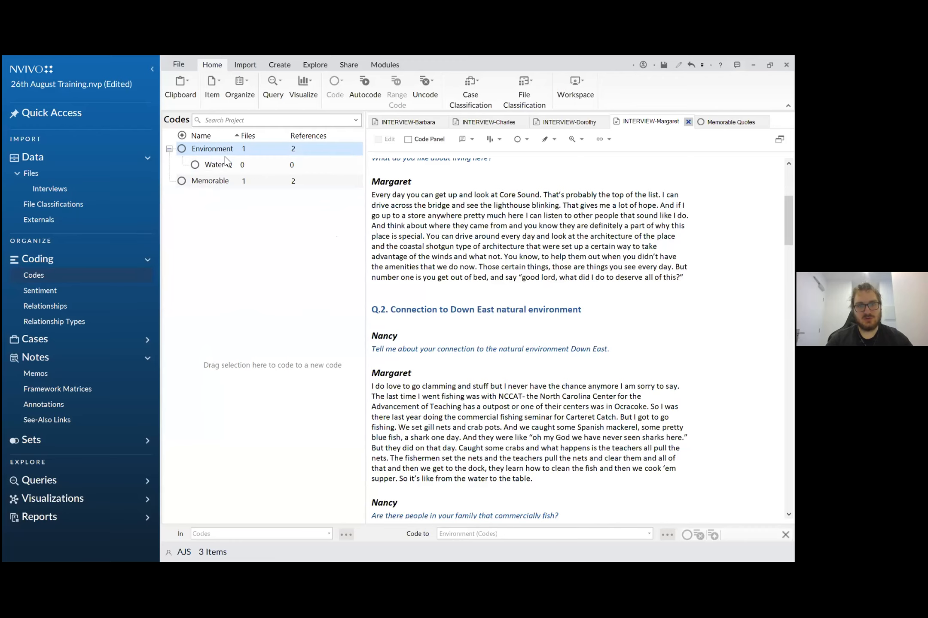
text(Landscape)
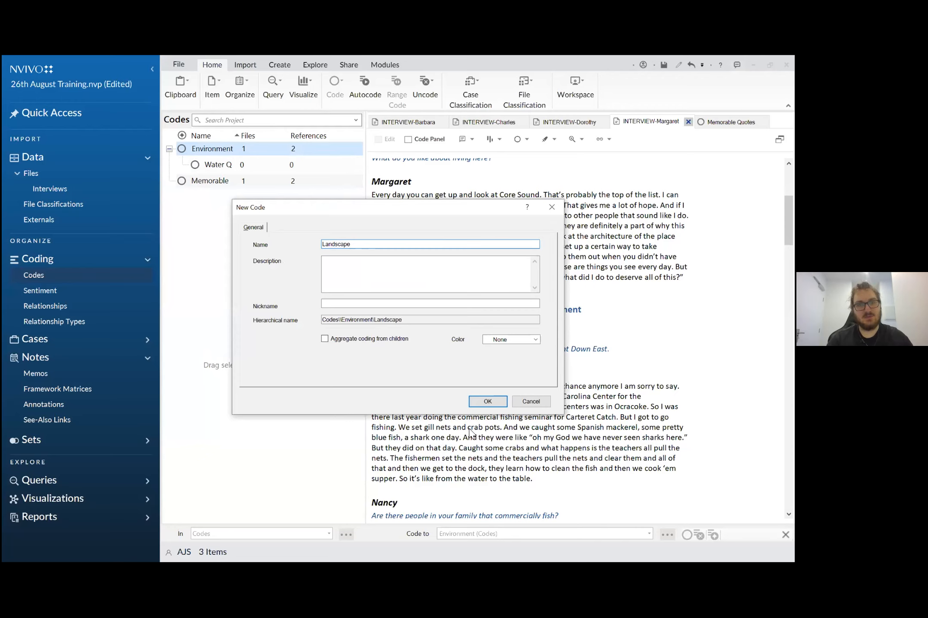
click(487, 401)
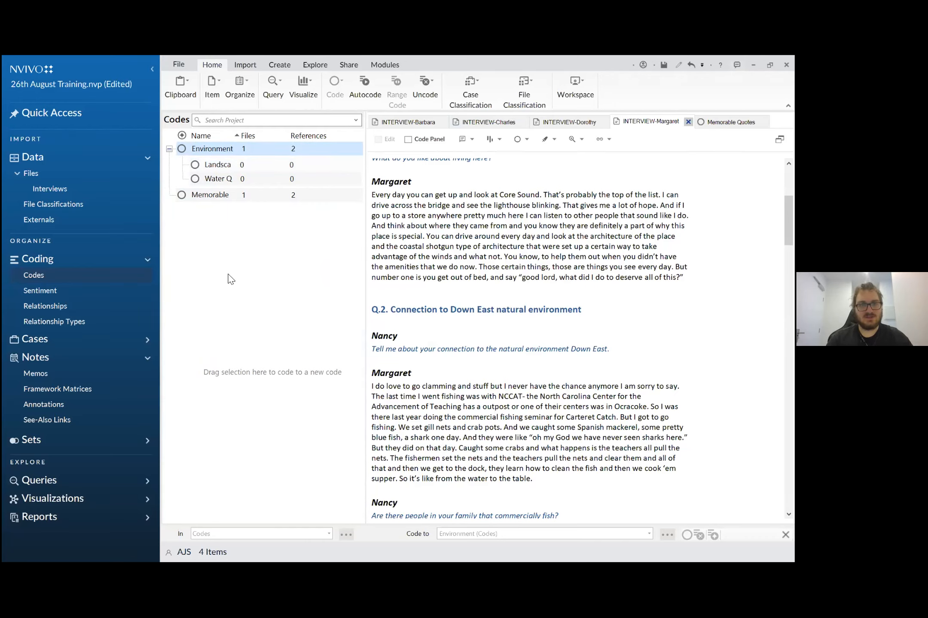
- Code the second answer under Q.2, beginning "My husband has, I have, my son has", to the Water Quality child code
scroll(458, 326, down, 5)
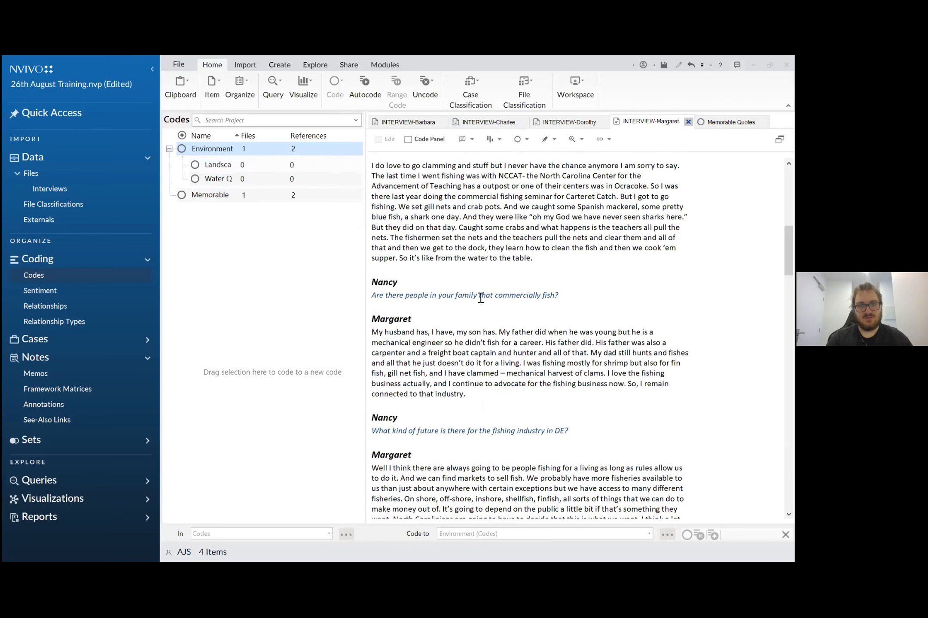
scroll(478, 300, down, 2)
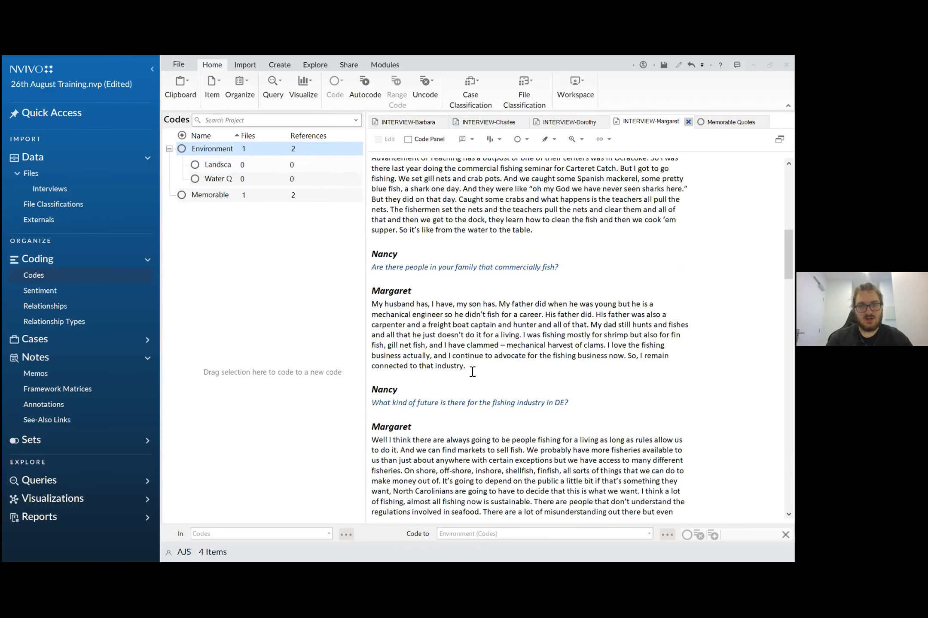
drag(466, 367, 290, 182)
click(392, 309)
triple_click(391, 309)
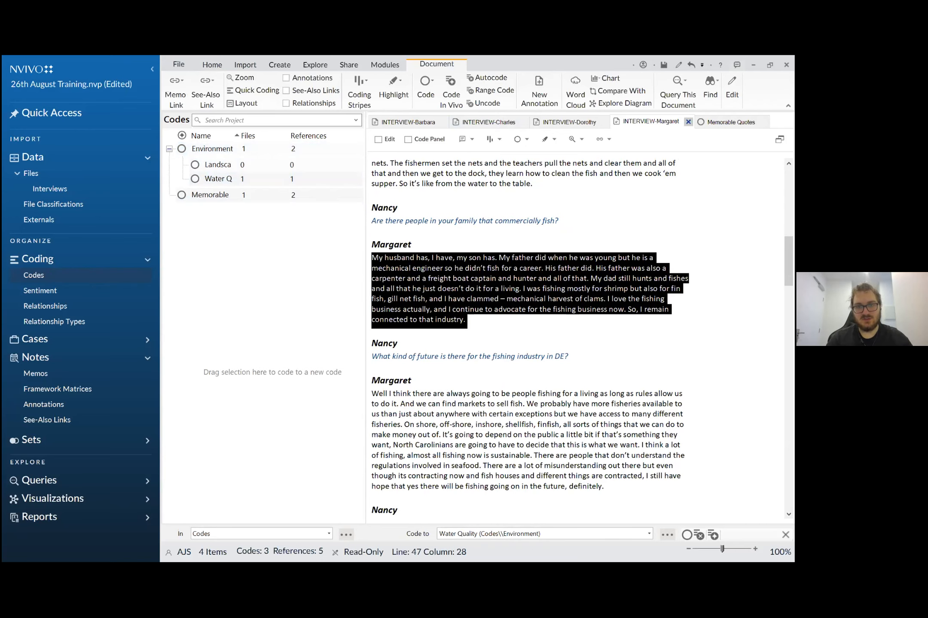
- Code the third answer under Q.2, beginning "Well I think there are always going to be people fishing", to Water Quality
scroll(558, 344, down, 3)
click(606, 378)
drag(498, 341, 302, 179)
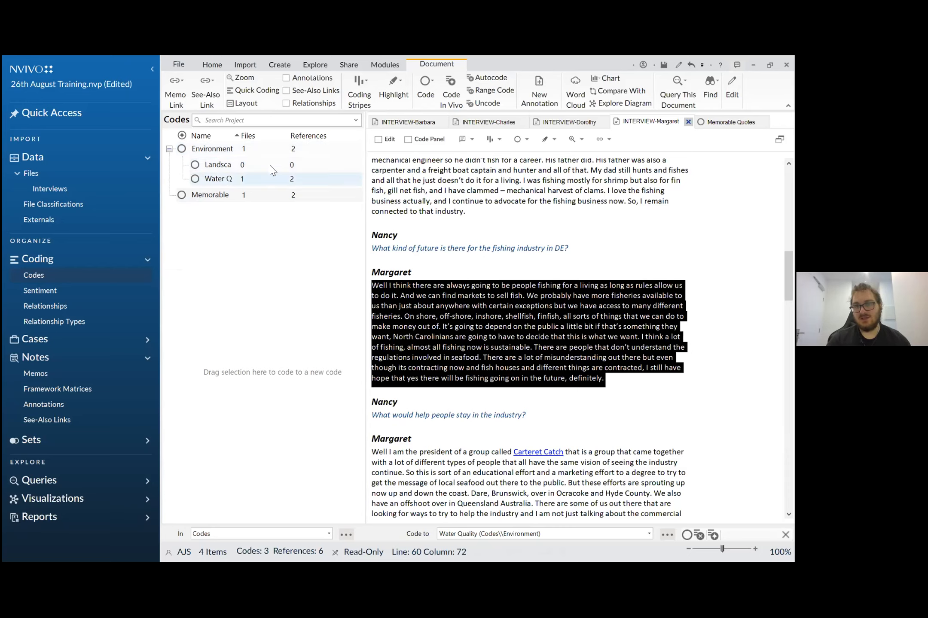
- Turn on Aggregate Coding from Children for the Environment code
right_click(215, 148)
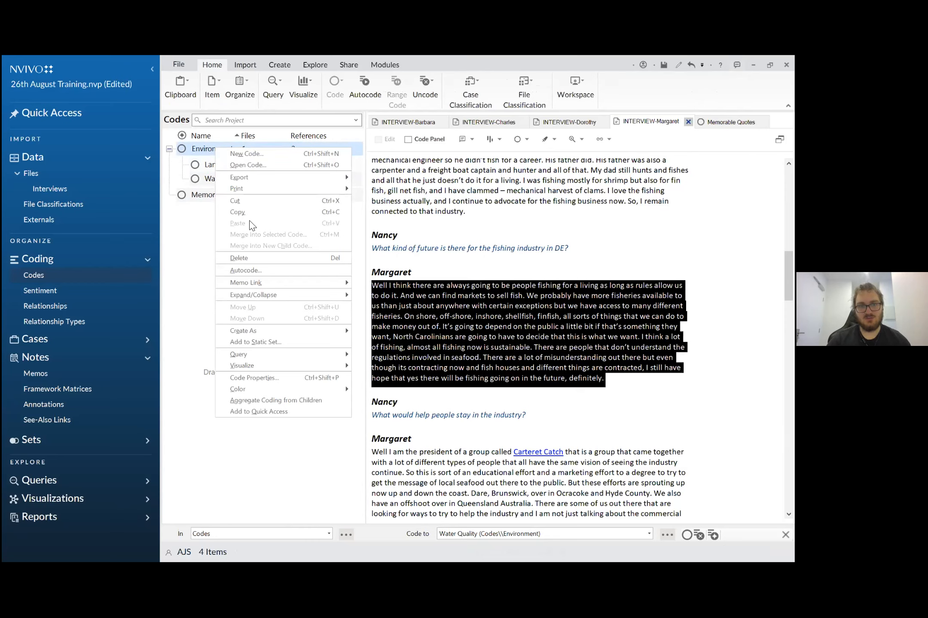
click(310, 147)
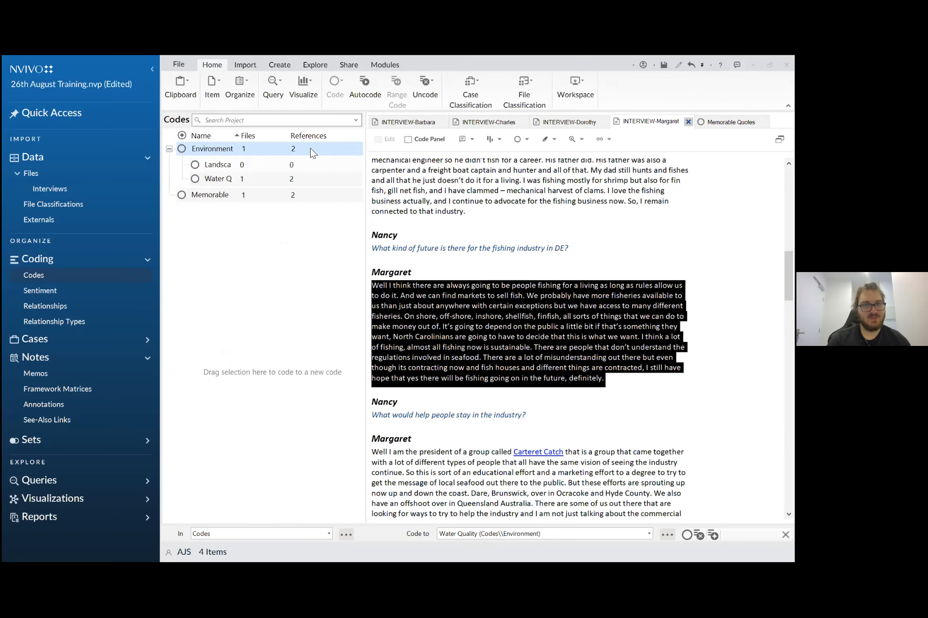
right_click(310, 148)
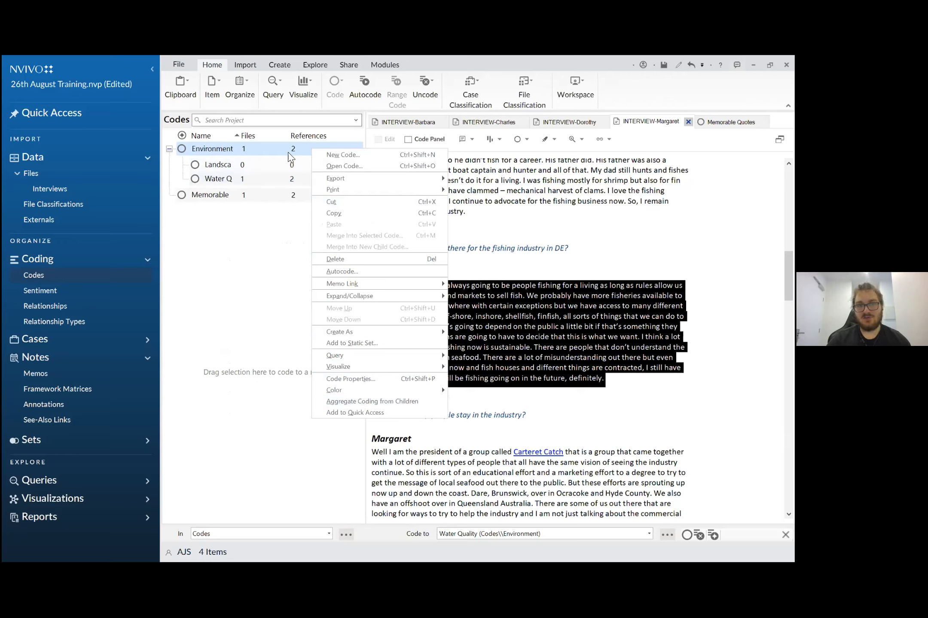
click(356, 403)
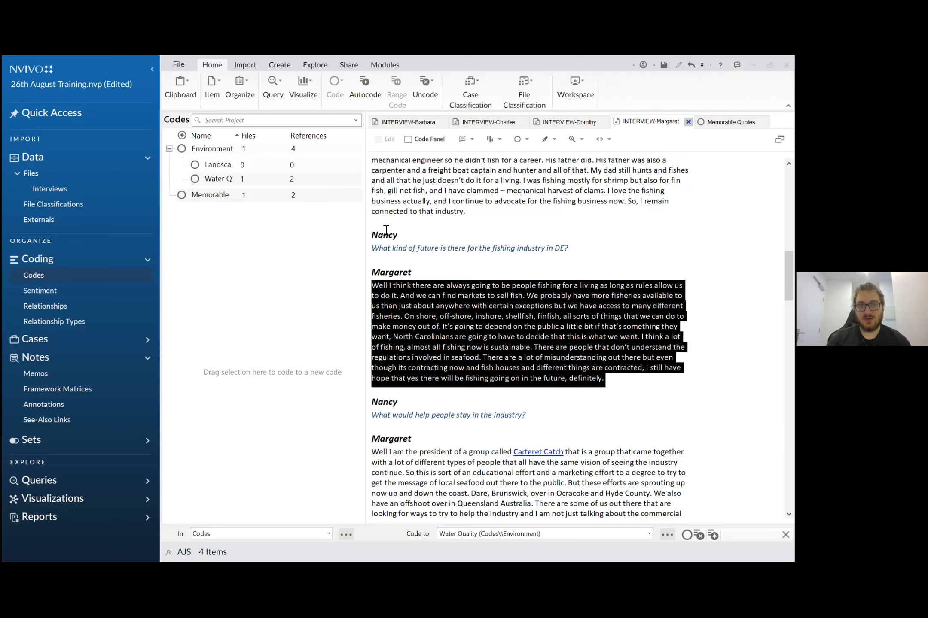
- Code the answer beginning "Well I think there are always going to be people fishing" to Memorable Quotes as well
click(494, 377)
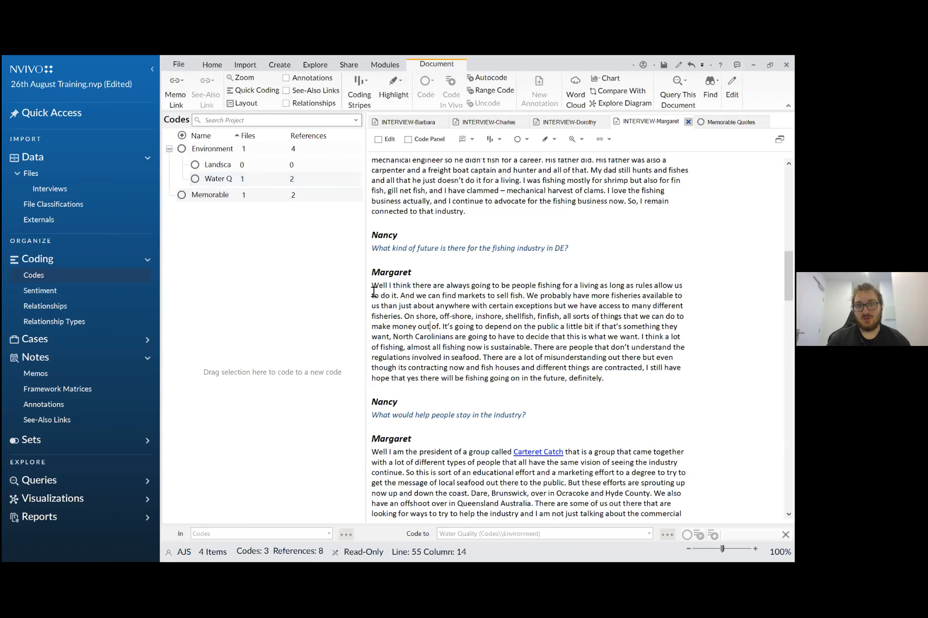
drag(374, 286, 631, 380)
drag(494, 326, 214, 195)
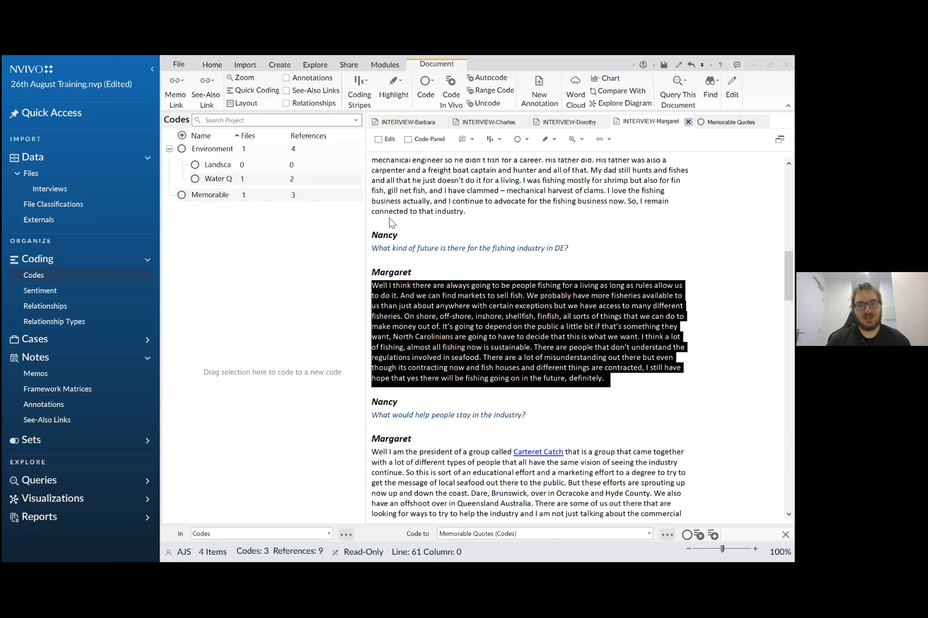
click(233, 252)
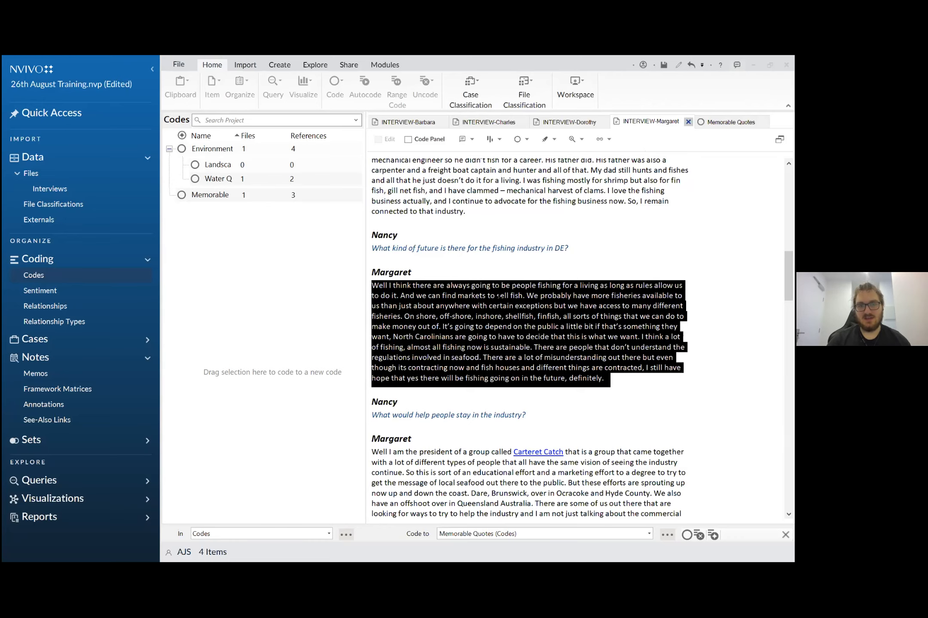
- Show coding stripes for all codes alongside the fourth interview
click(592, 413)
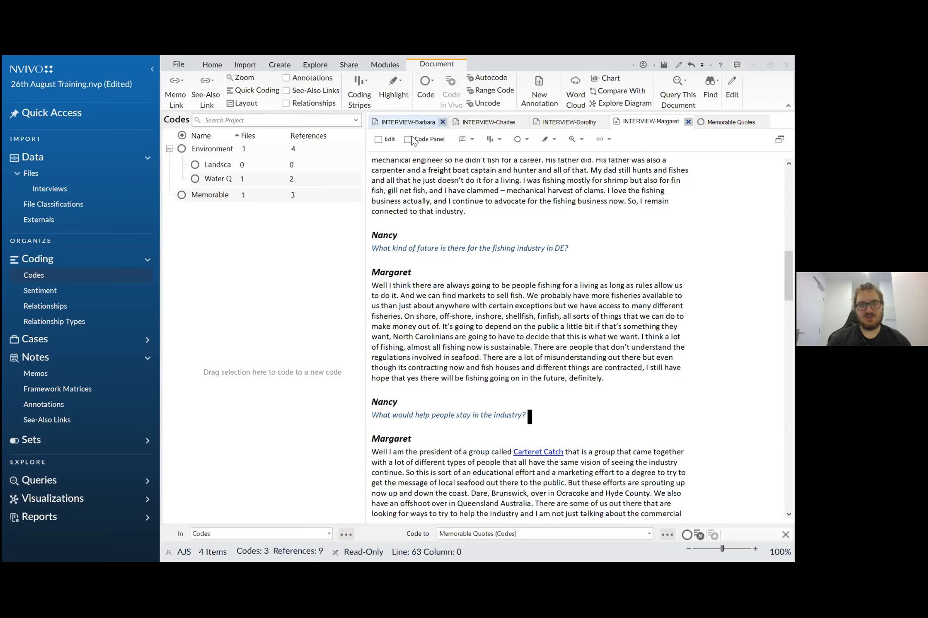
click(365, 86)
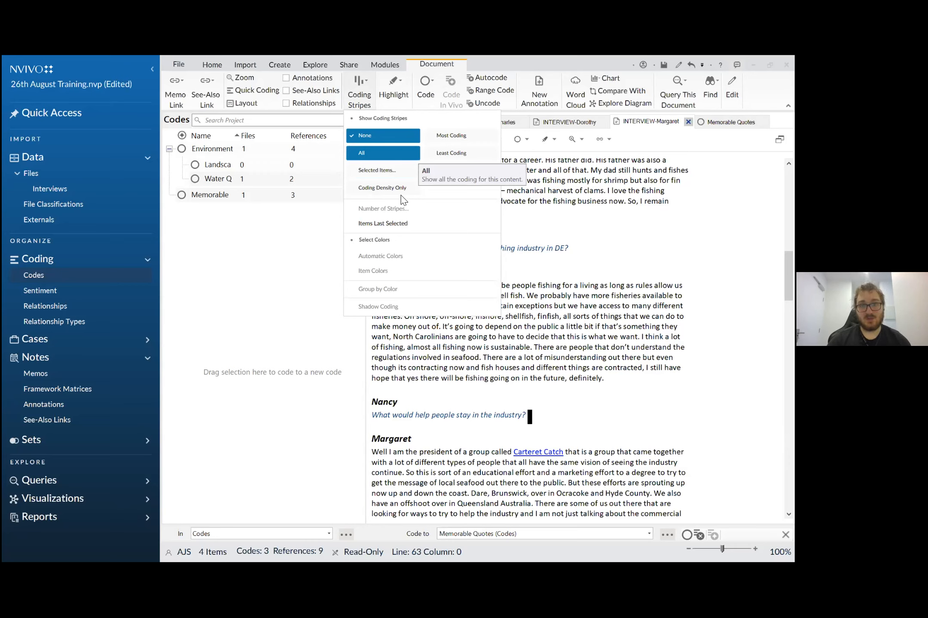
click(382, 152)
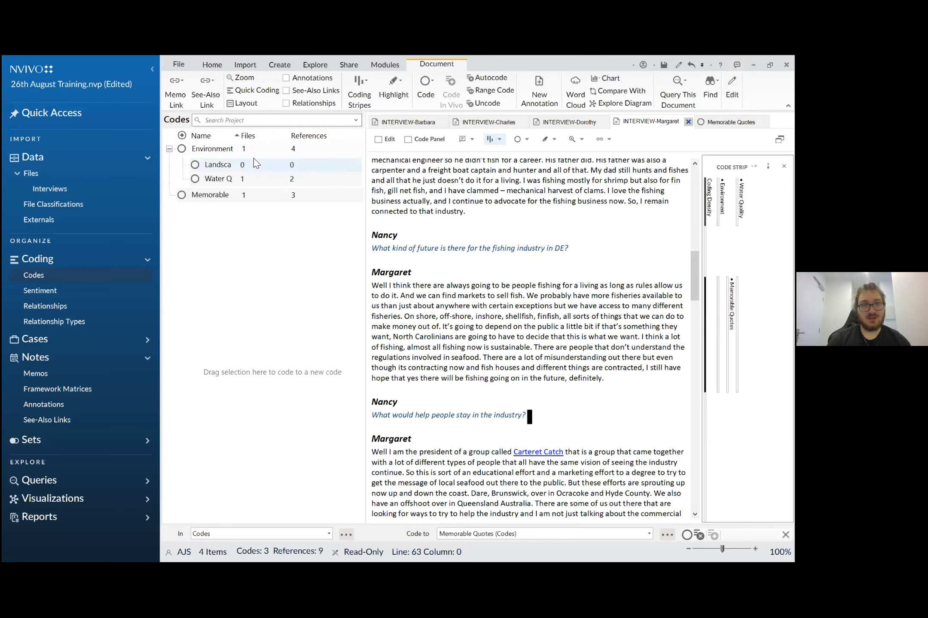
- Assign the color Red to the Environment code
right_click(233, 154)
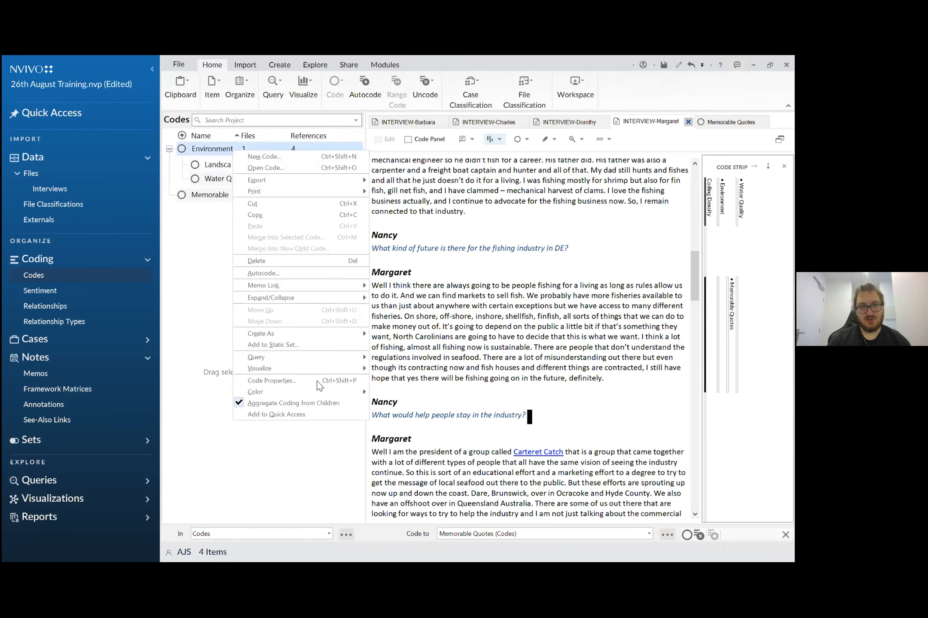
mouse_move(316, 393)
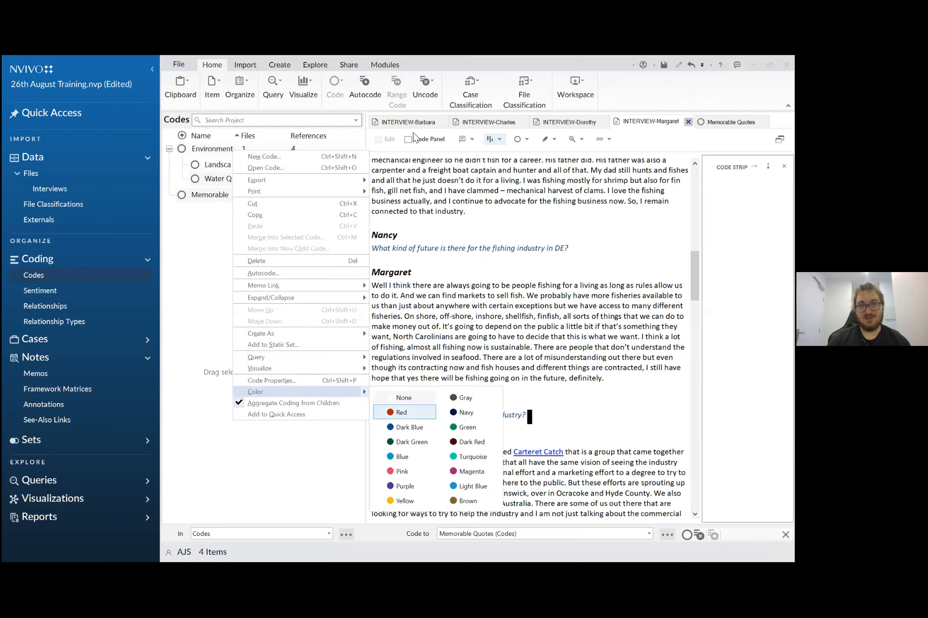
click(398, 414)
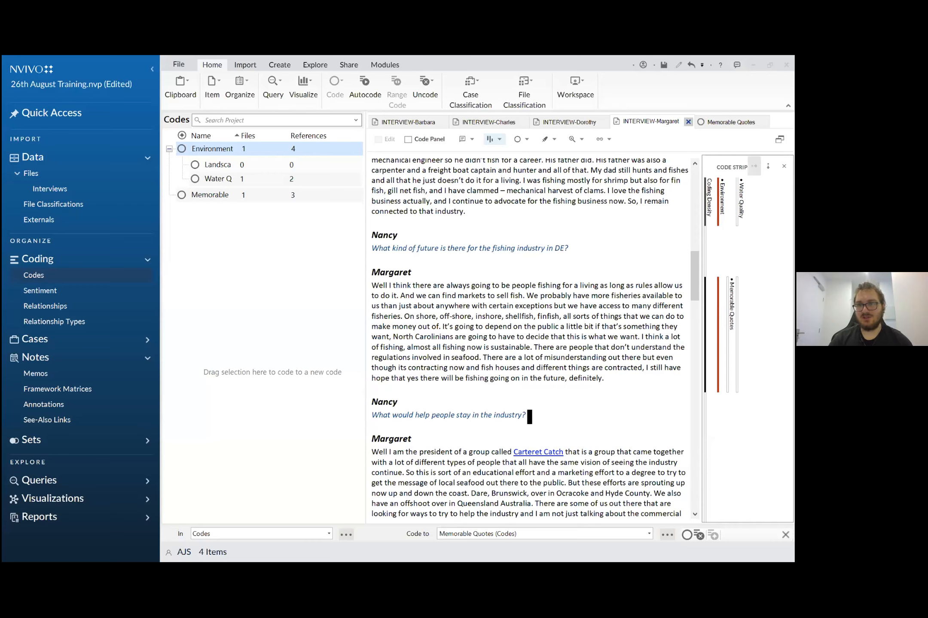
- Try horizontal labels on the coding stripes and restore the vertical label orientation
click(754, 166)
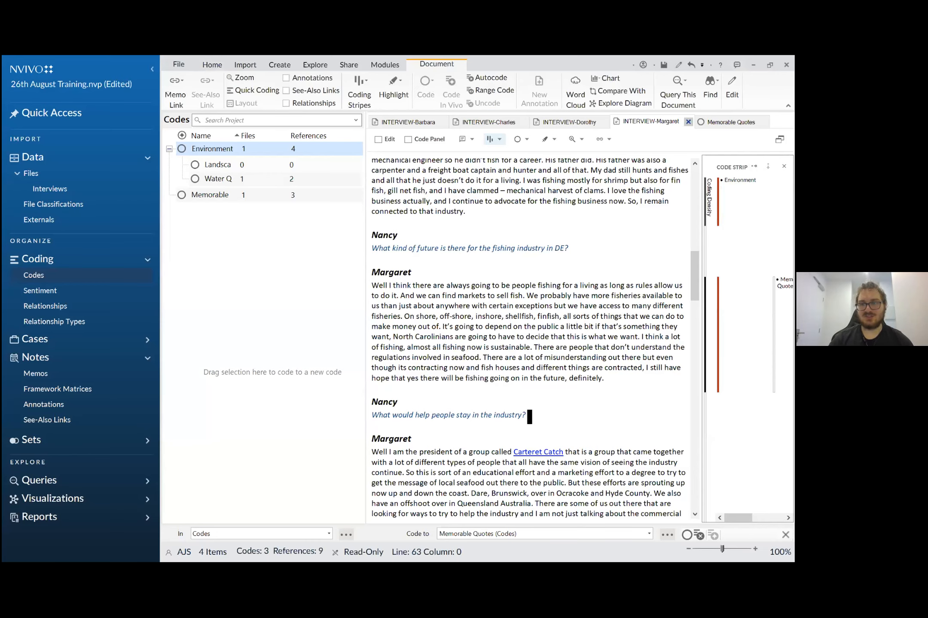
mouse_move(738, 517)
mouse_down()
mouse_move(771, 518)
mouse_move(737, 518)
mouse_up()
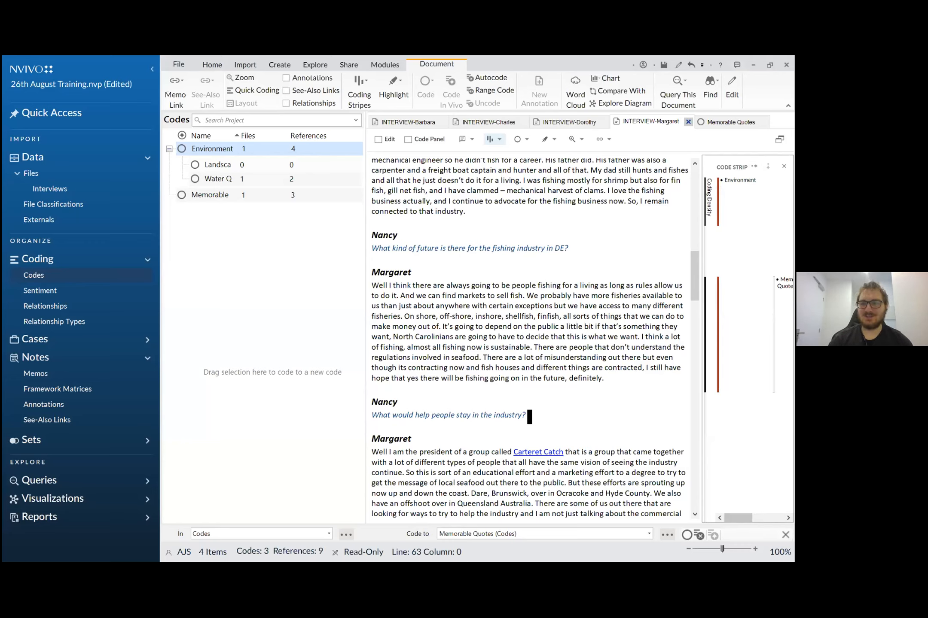
click(768, 166)
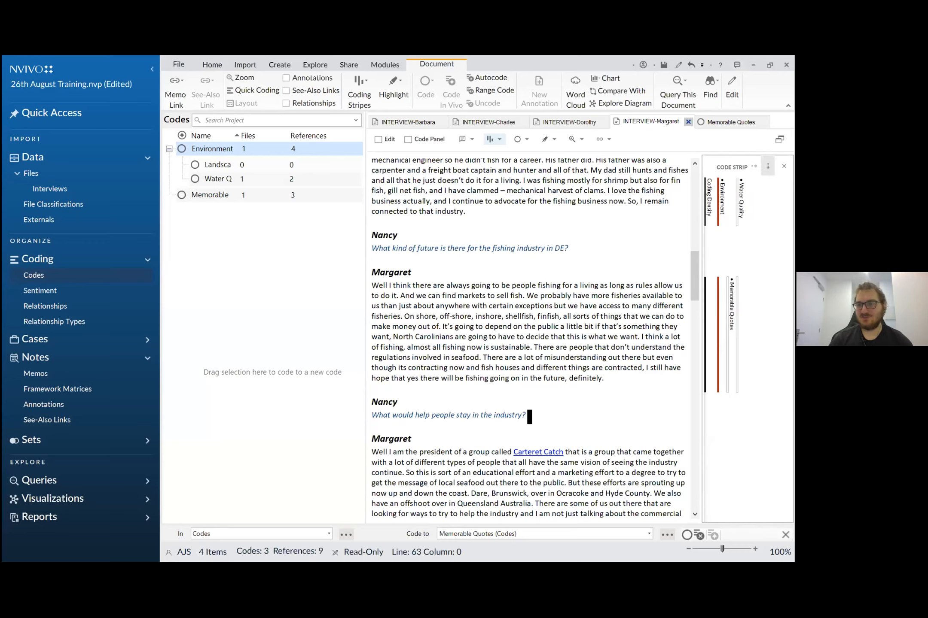
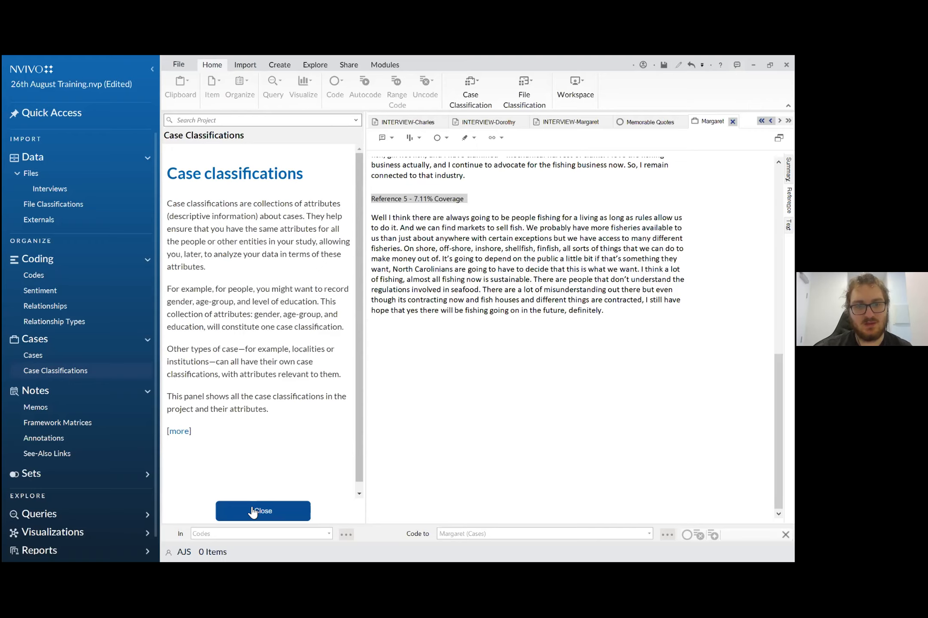
- Close the case classifications introduction and create a new case classification named People
click(253, 511)
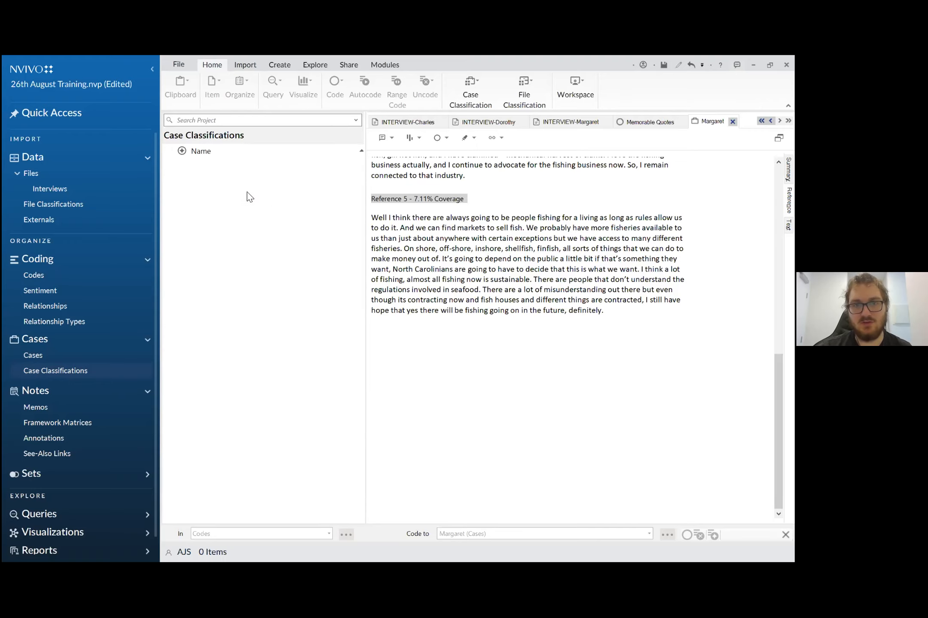
right_click(247, 192)
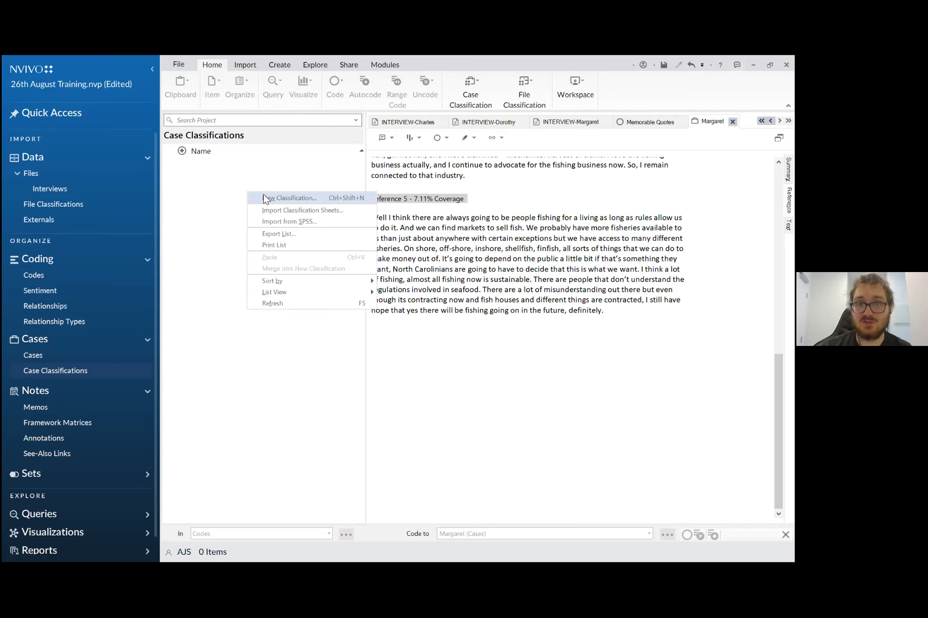
click(297, 198)
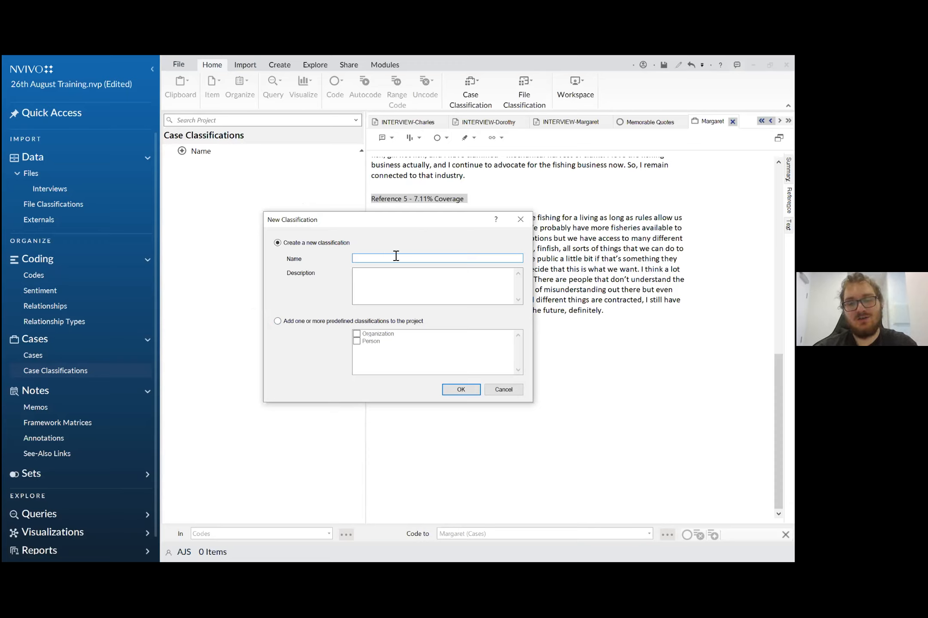
text(People)
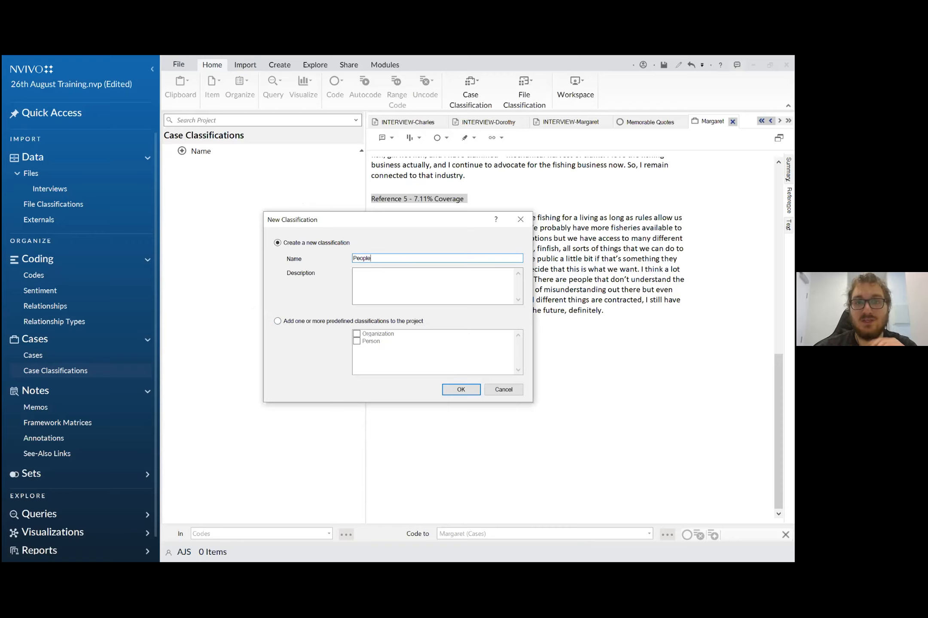
click(374, 281)
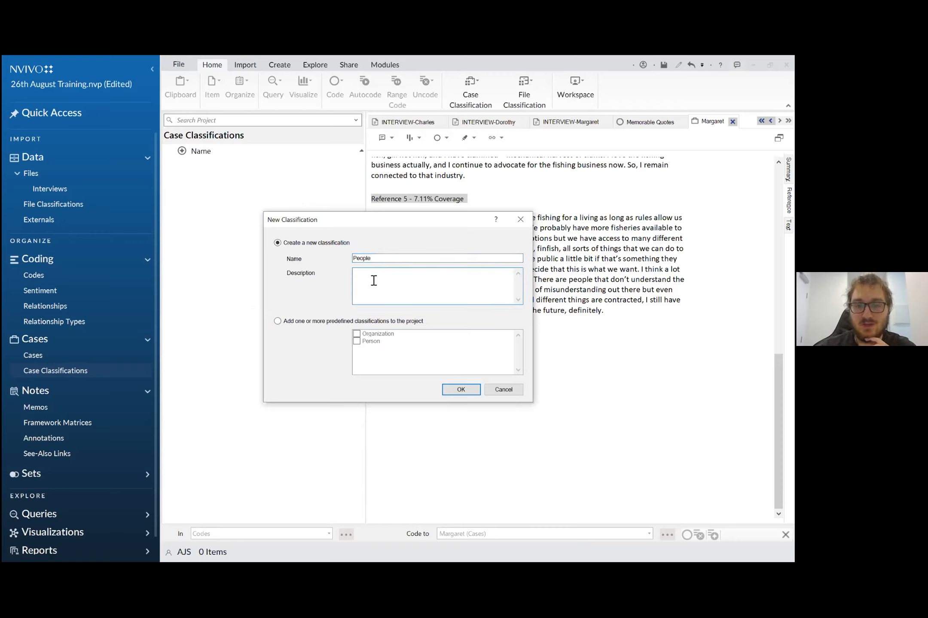
click(456, 389)
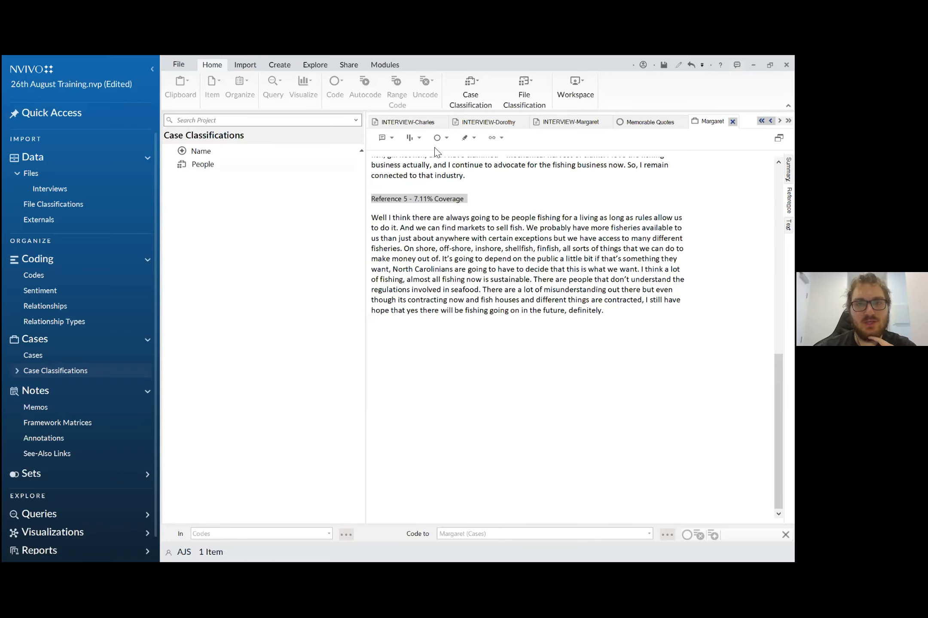
- Open the People classification sheet and look over the commands available for it
click(217, 169)
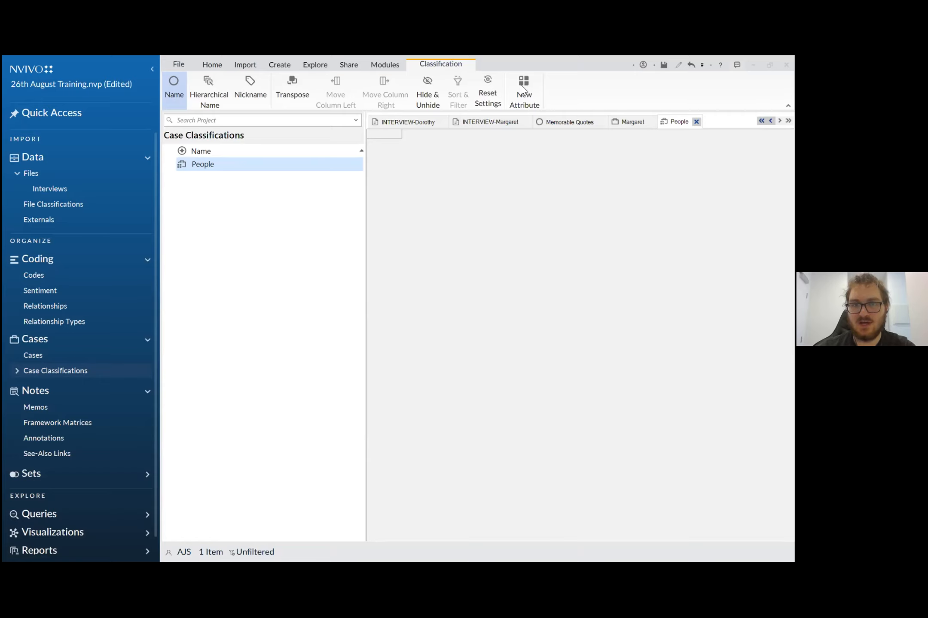
right_click(313, 166)
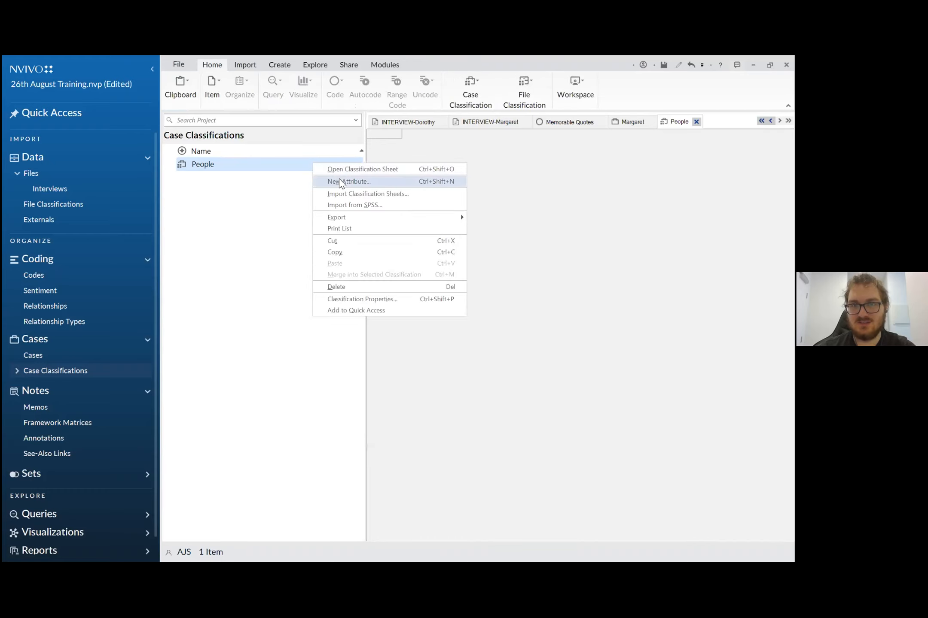
click(499, 168)
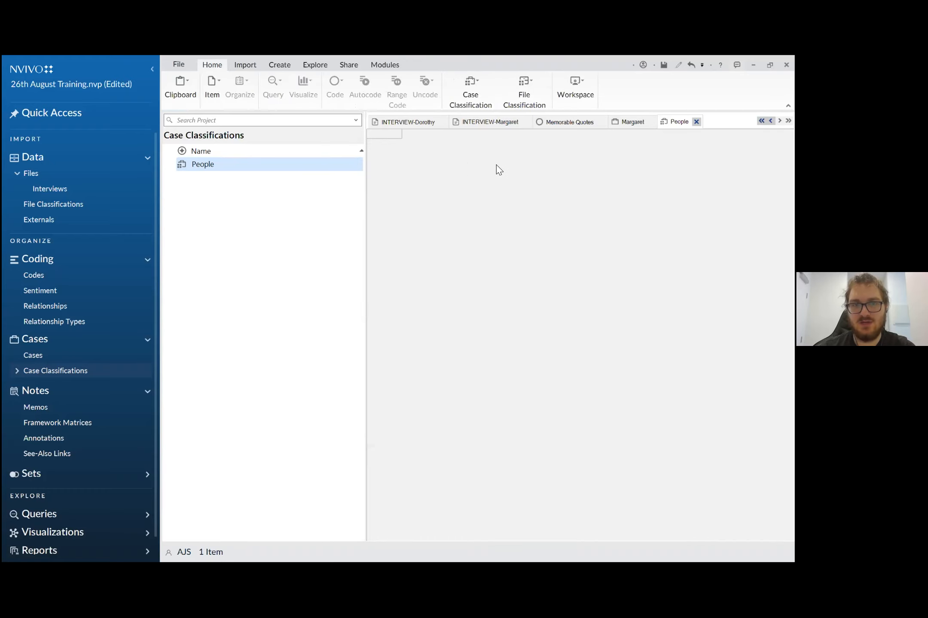
right_click(446, 144)
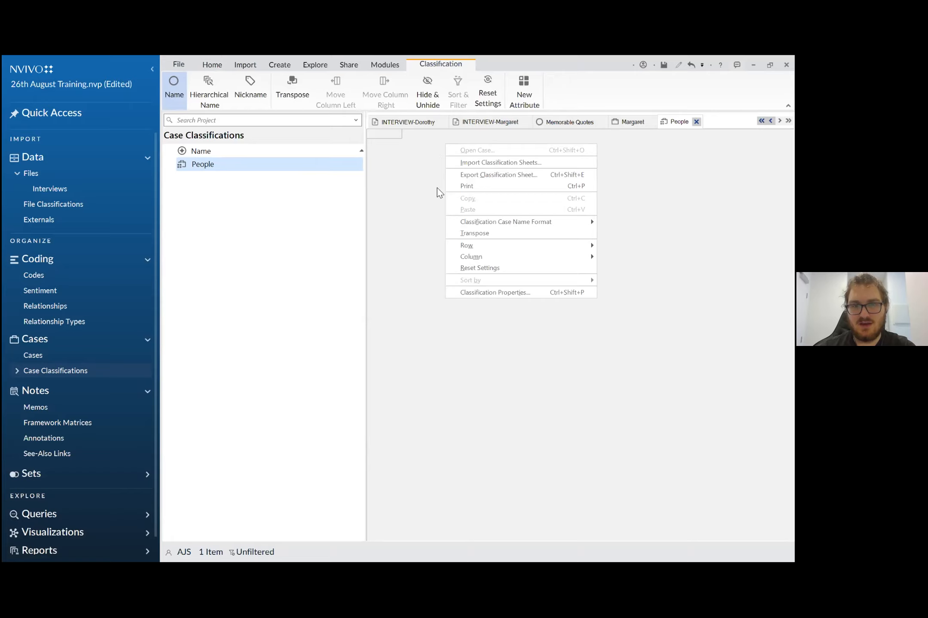
right_click(418, 169)
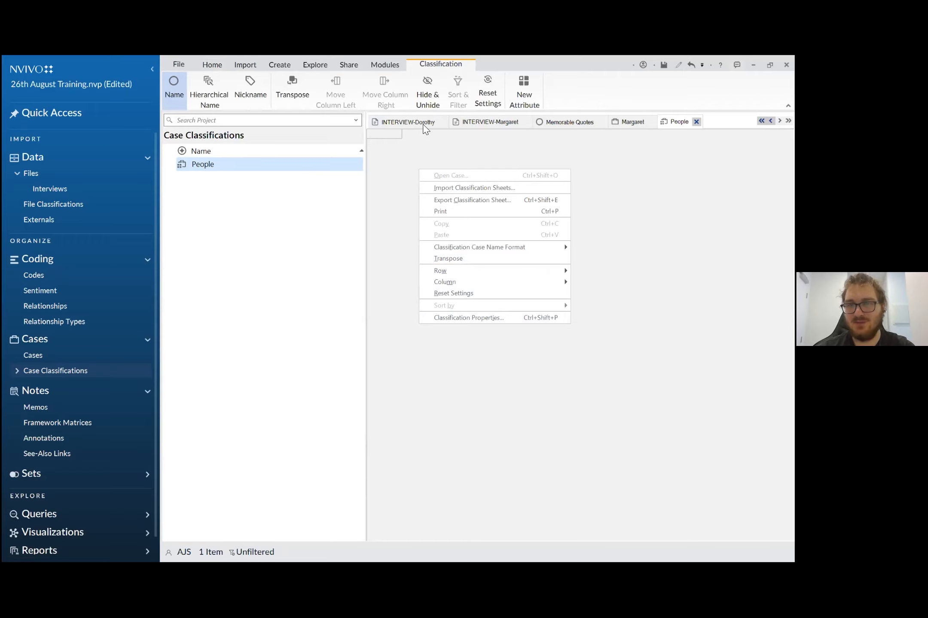
click(426, 147)
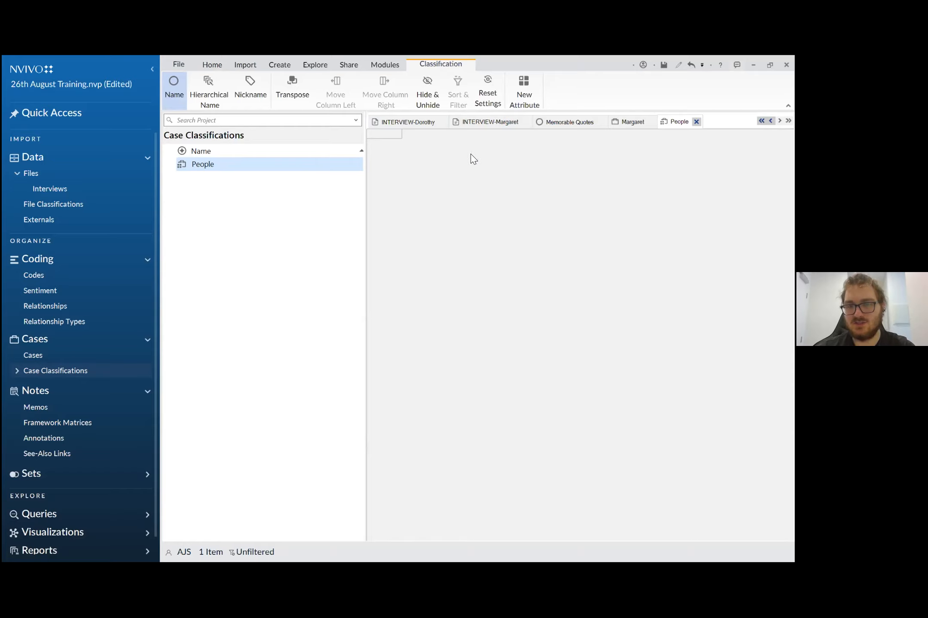
- Add a Text attribute named Occupation to the People classification, keeping its default values
right_click(211, 169)
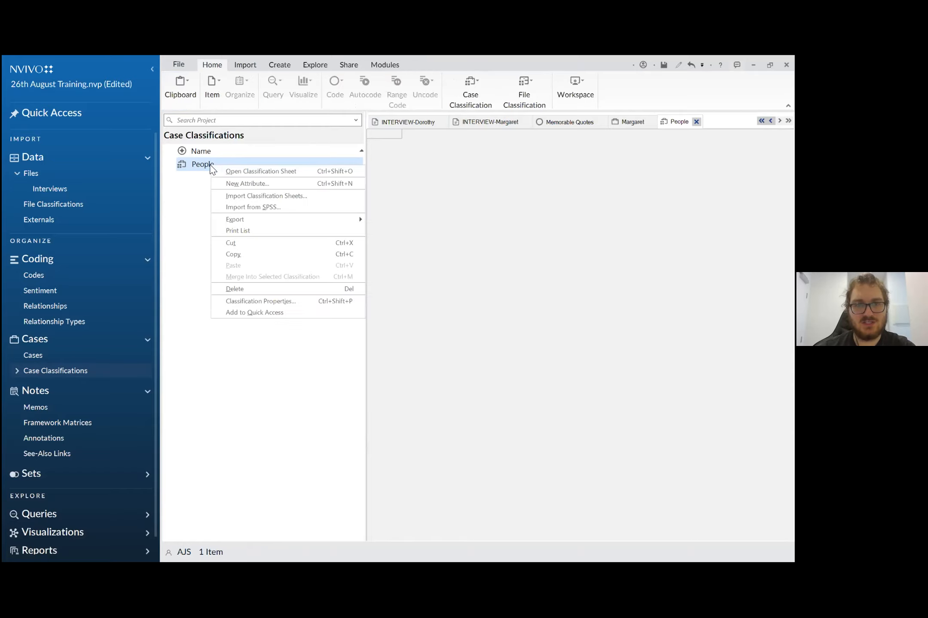
click(232, 182)
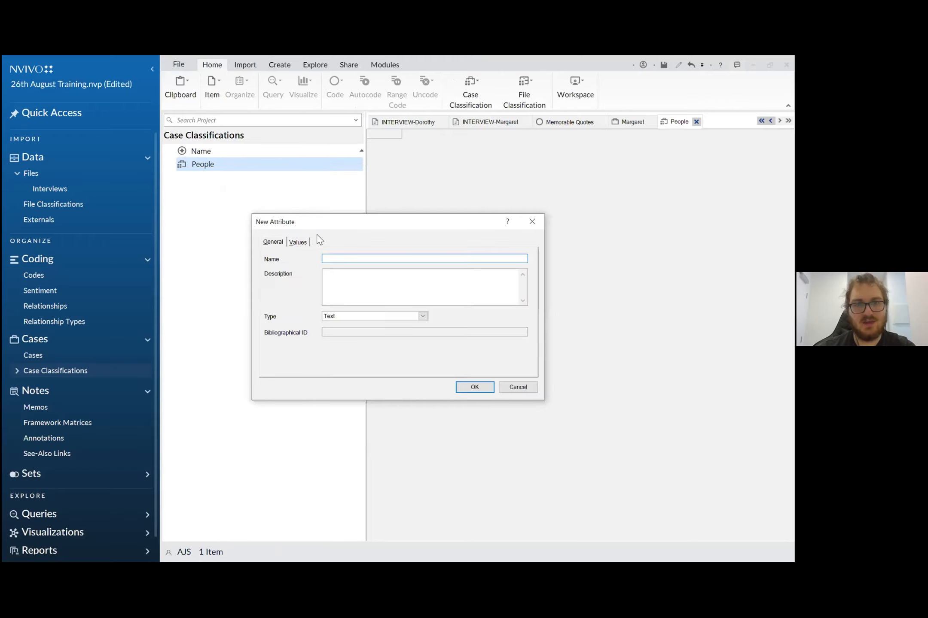
click(368, 255)
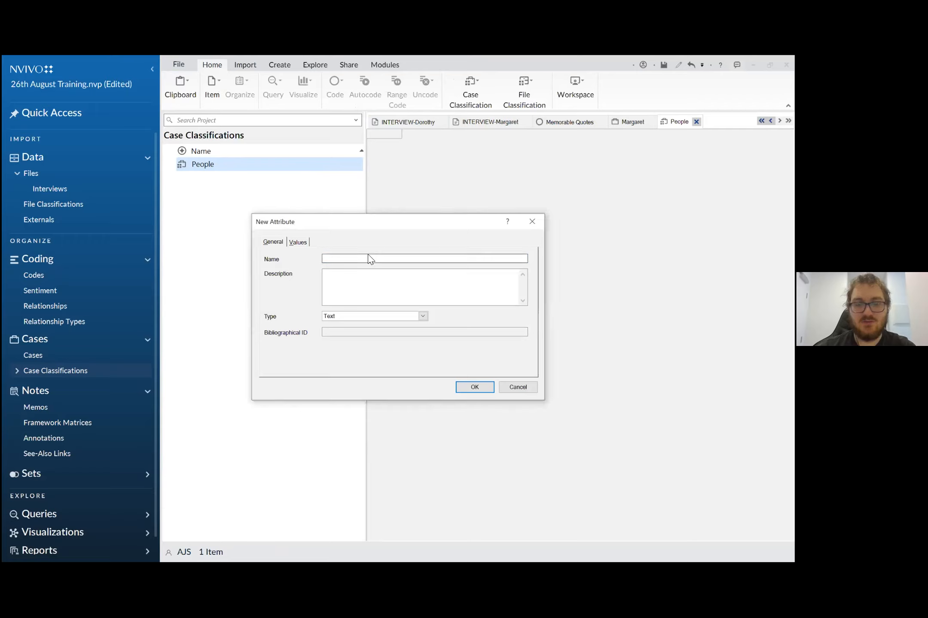
text(Occupation)
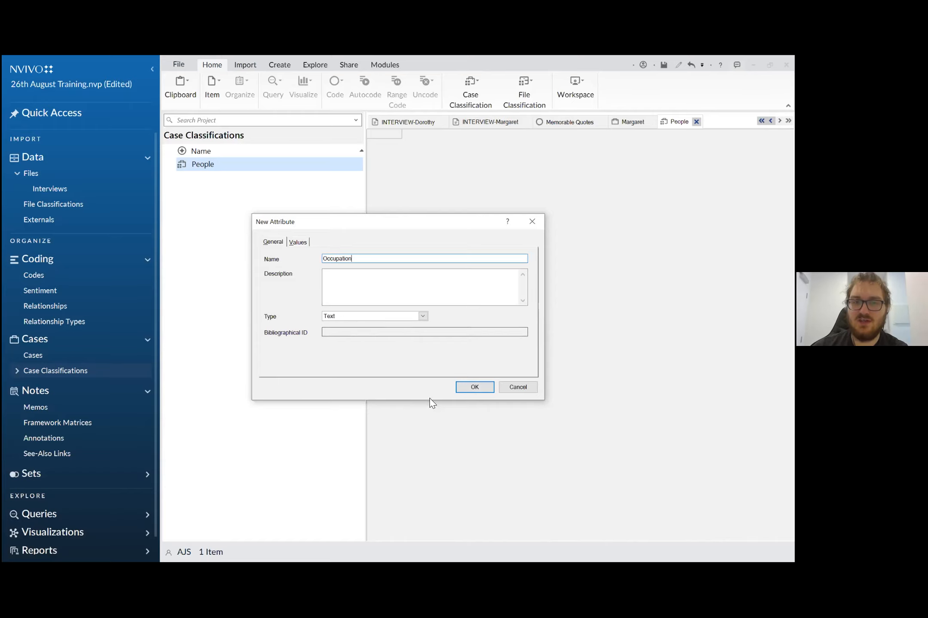
drag(354, 219, 368, 188)
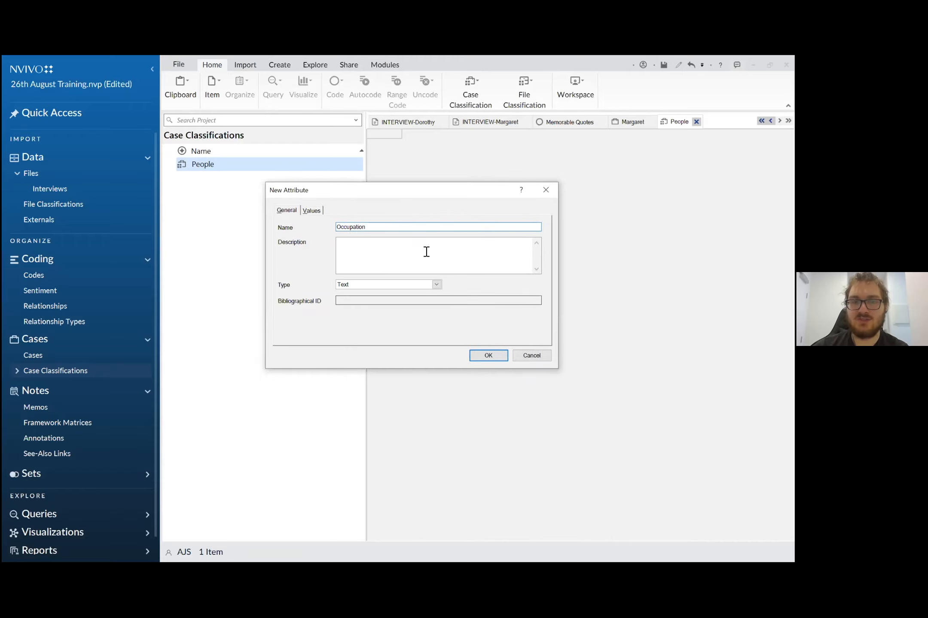
click(481, 355)
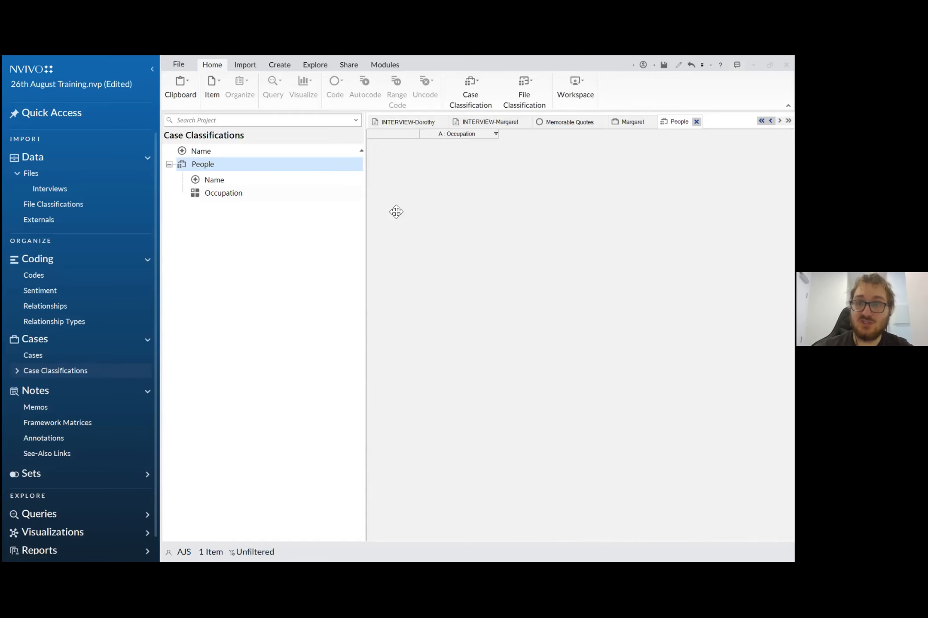
- Begin a second attribute for the People classification and name it Age Group
right_click(211, 166)
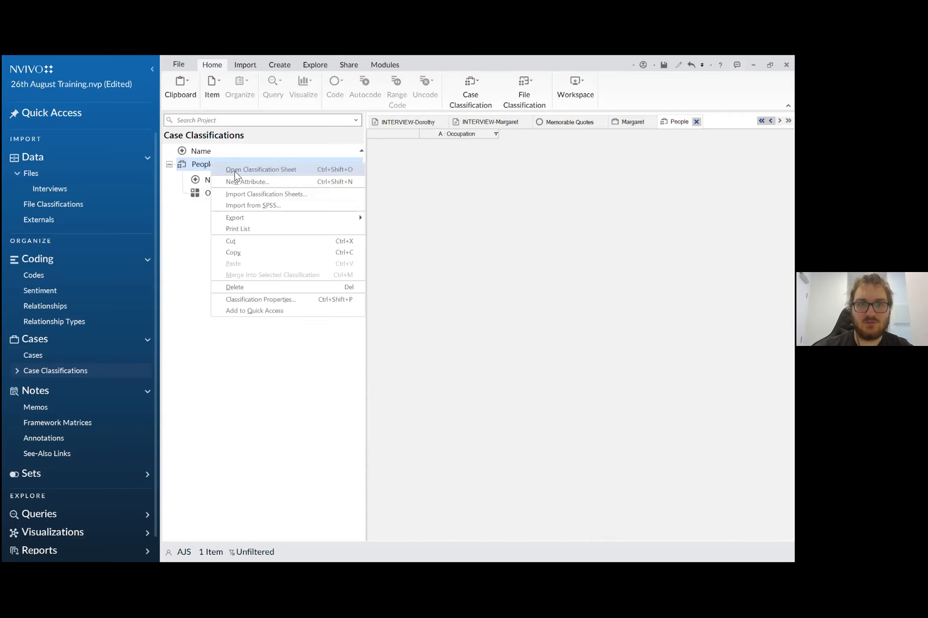
click(240, 183)
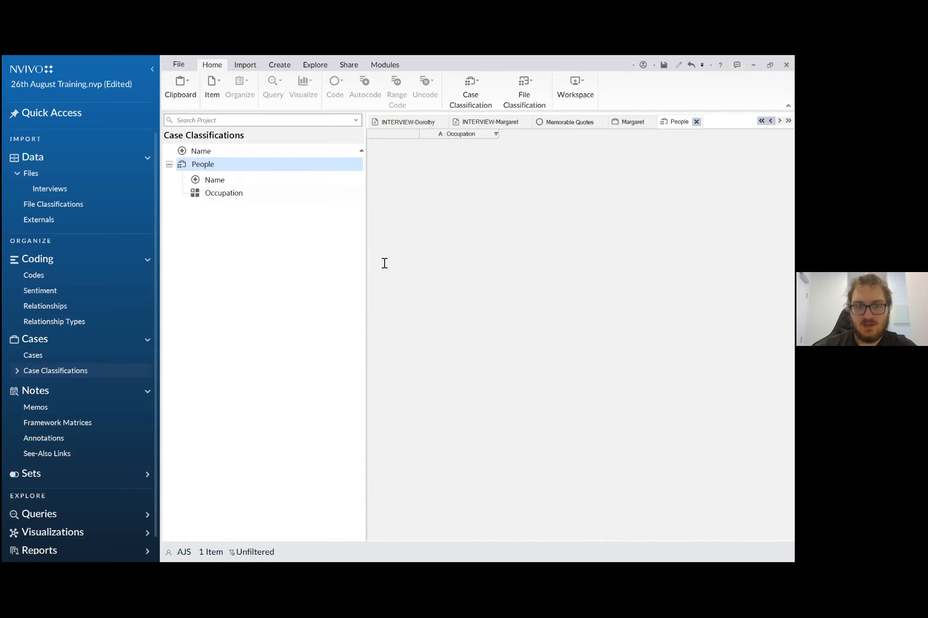
text(Age Group)
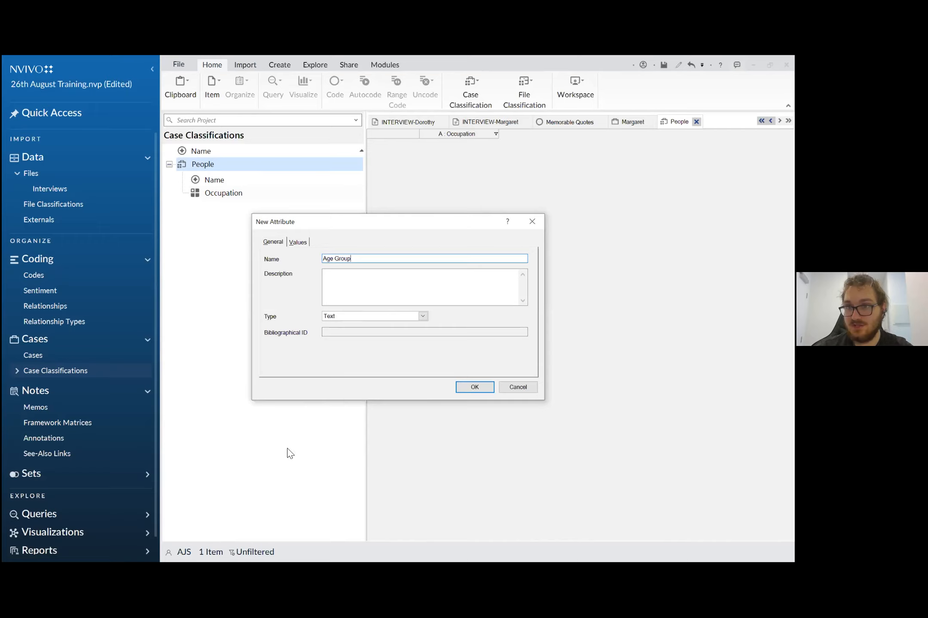
- Define the values 18-24, 25-34 and 35-44 for the Age Group attribute and create it
click(298, 242)
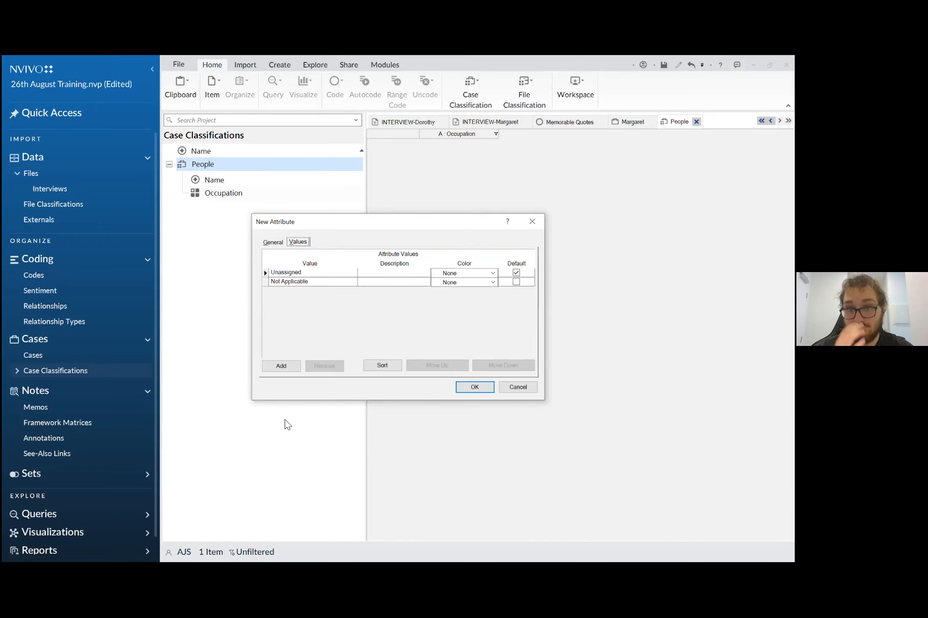
click(287, 367)
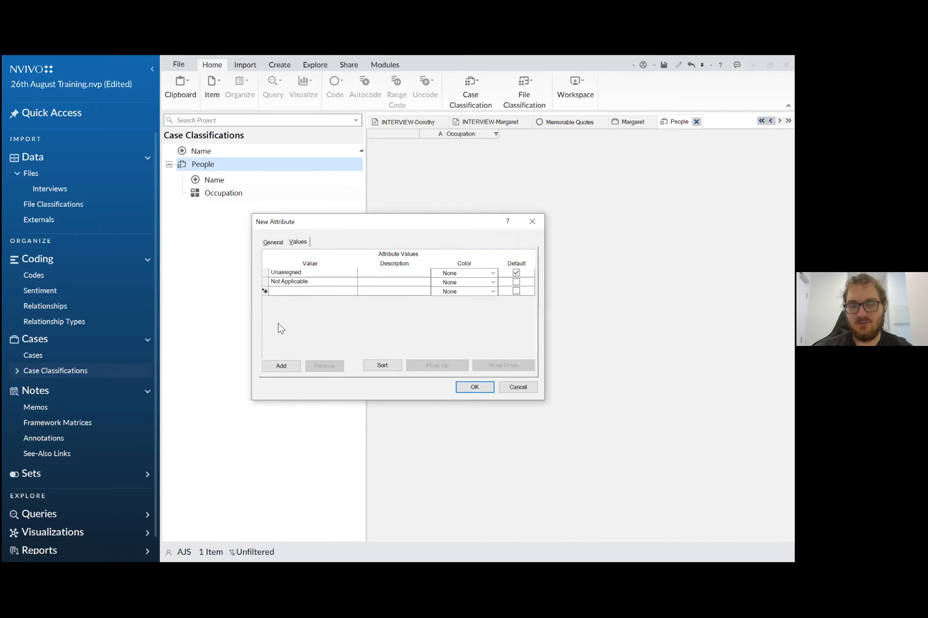
text(18-24)
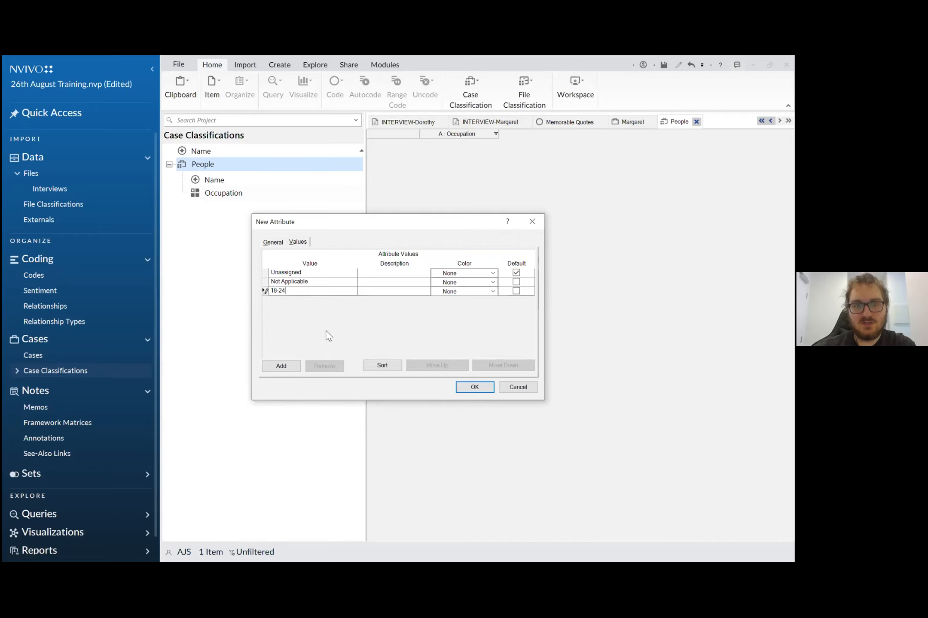
click(291, 368)
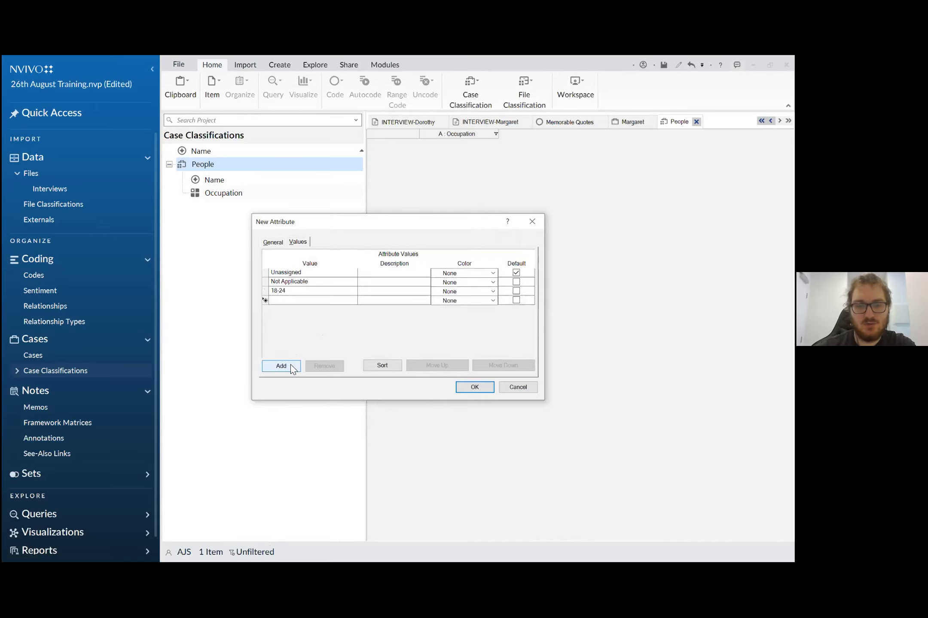
text(25-34)
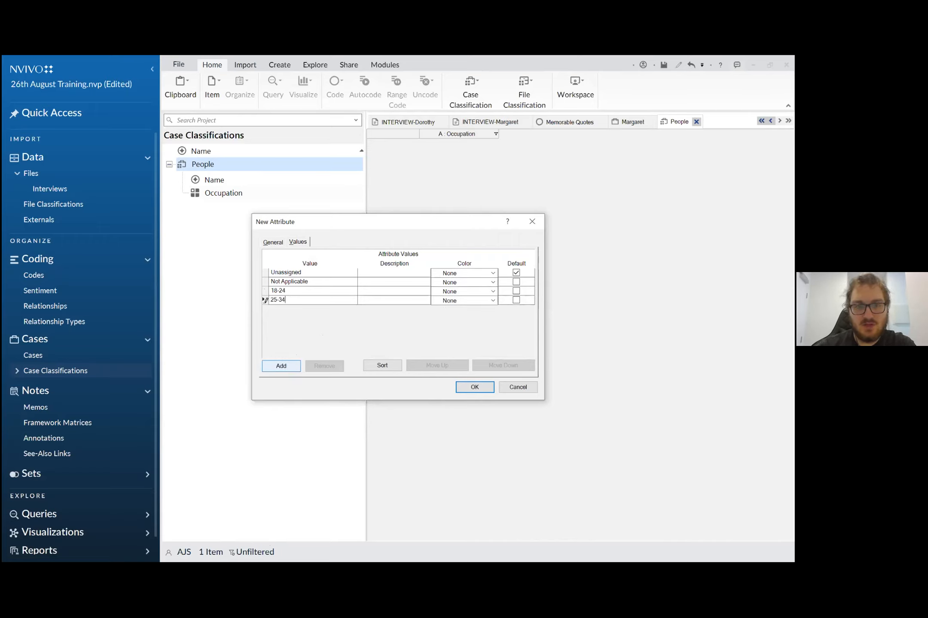
click(281, 367)
text(35-44)
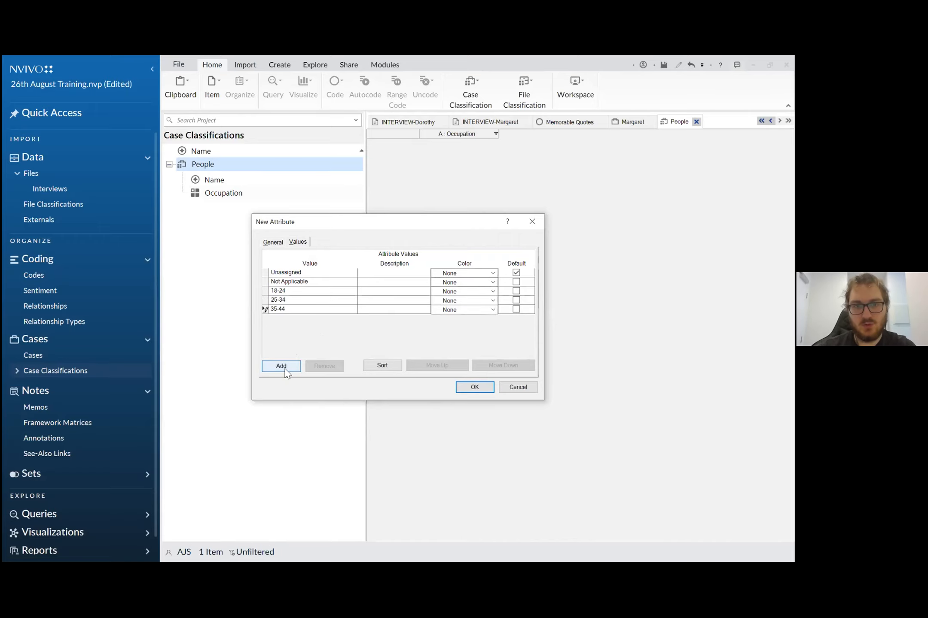
click(486, 387)
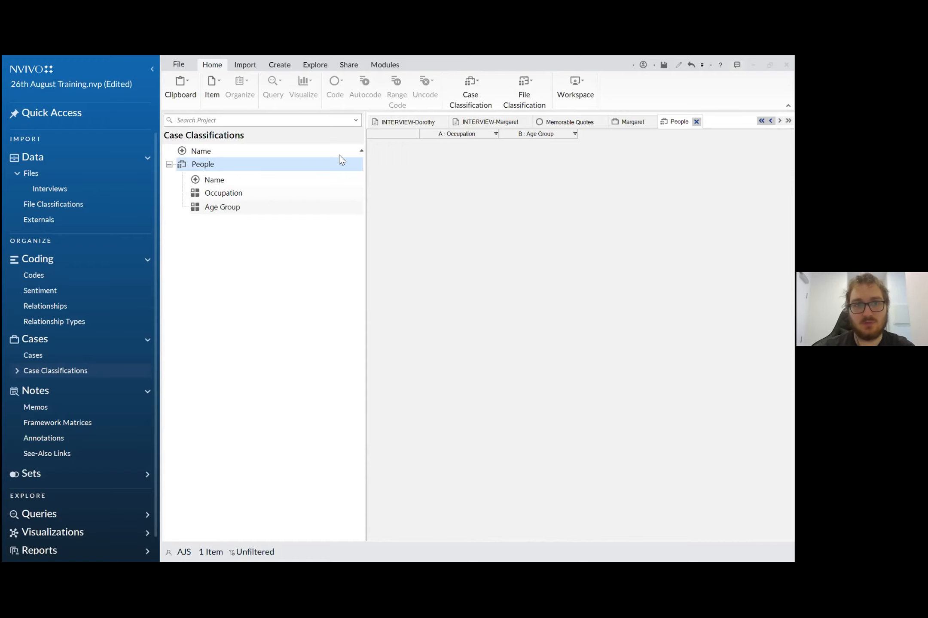
- Begin a third attribute for the People classification and name it Generations Down East
right_click(211, 166)
click(259, 180)
text(Genera)
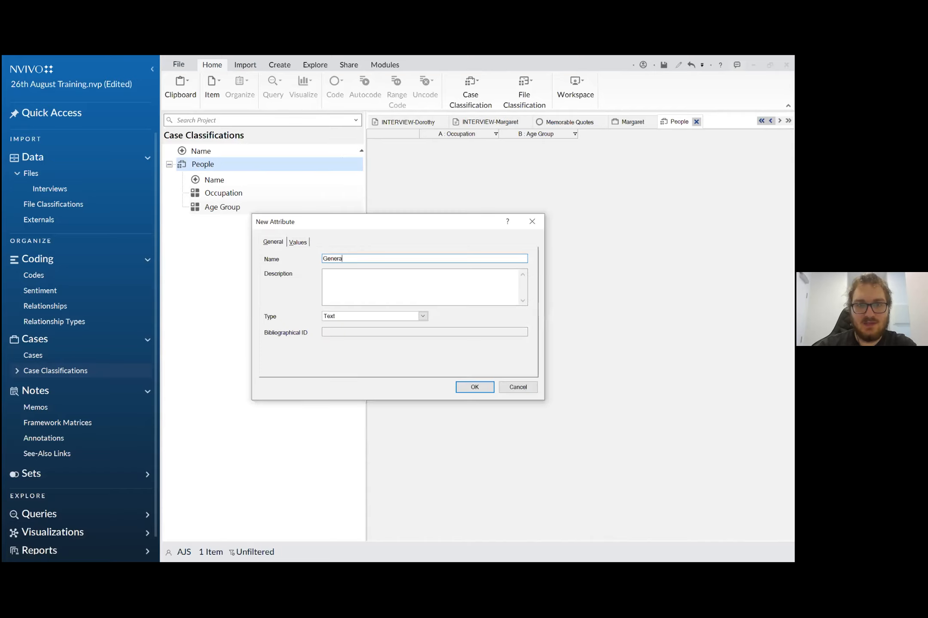
text(tions Down East)
- Define the values 0, 1, 2 and 3+ for the Generations Down East attribute and create it
click(300, 242)
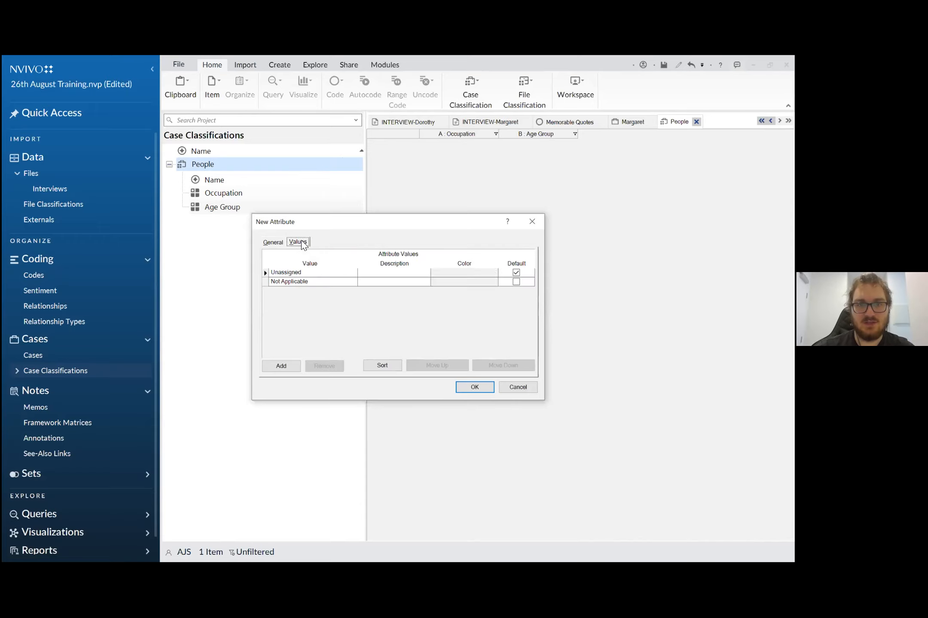
click(287, 367)
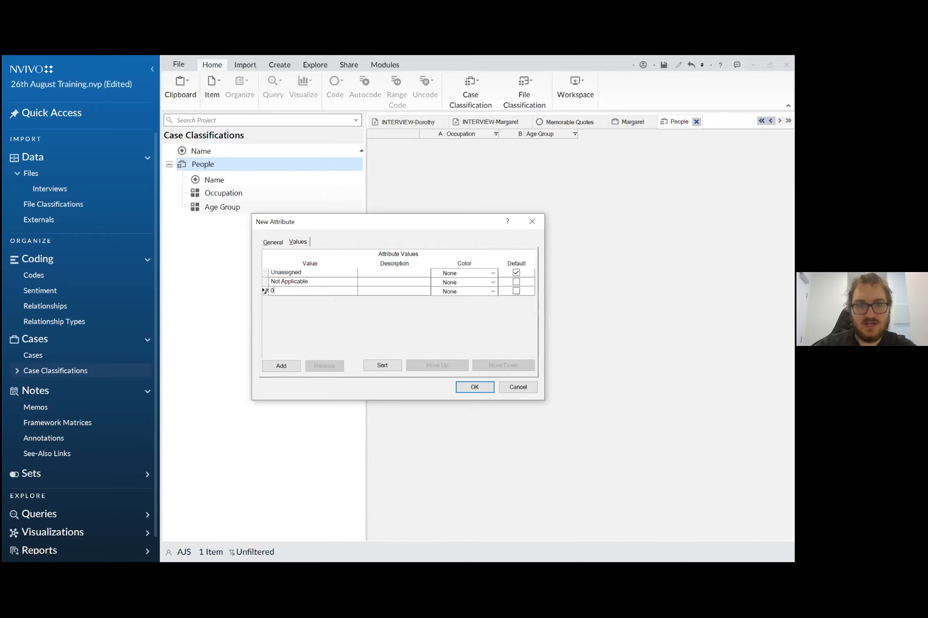
click(287, 367)
text(1)
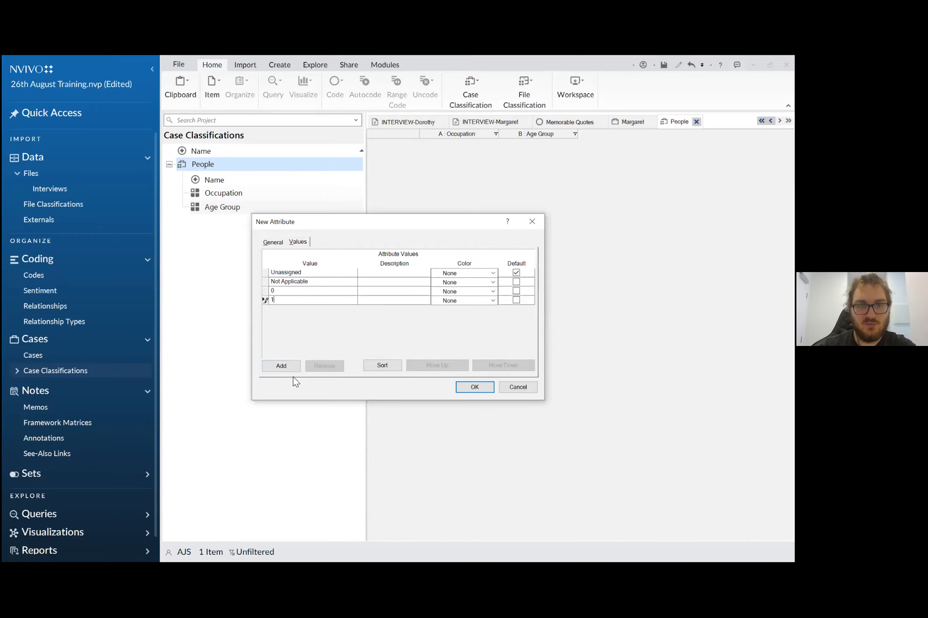
click(290, 367)
text(2)
click(292, 369)
text(3)
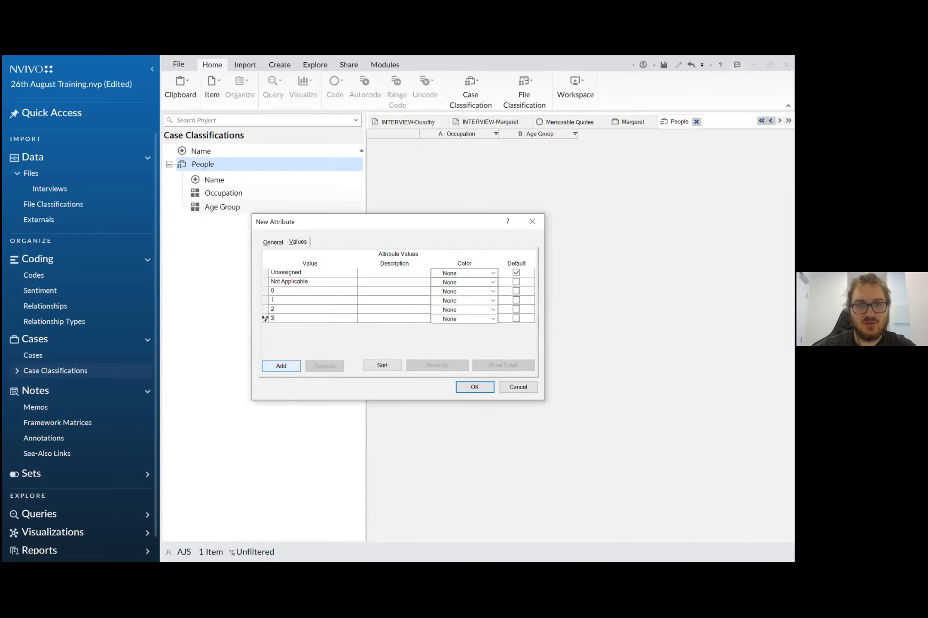
text(+)
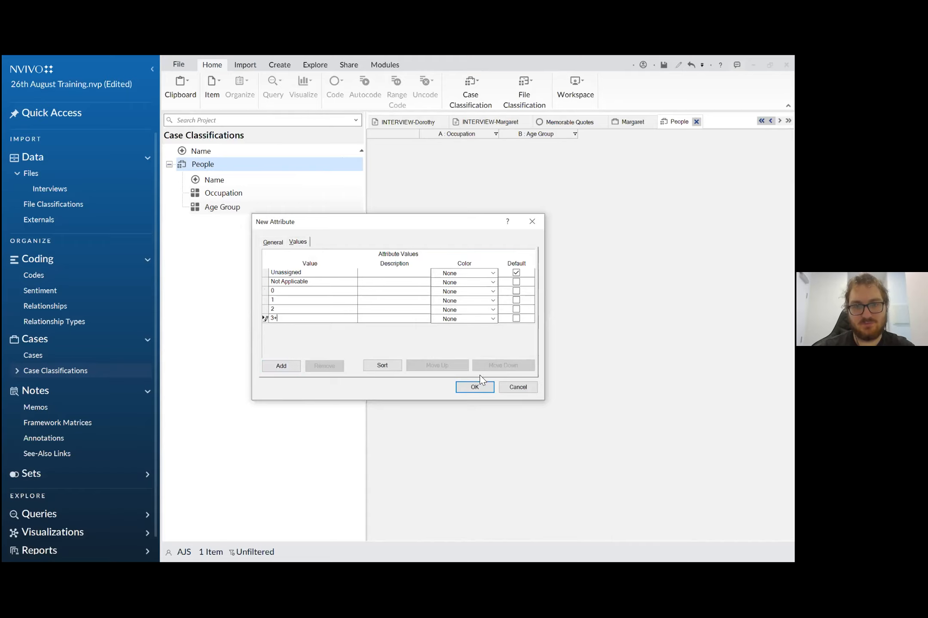
click(474, 394)
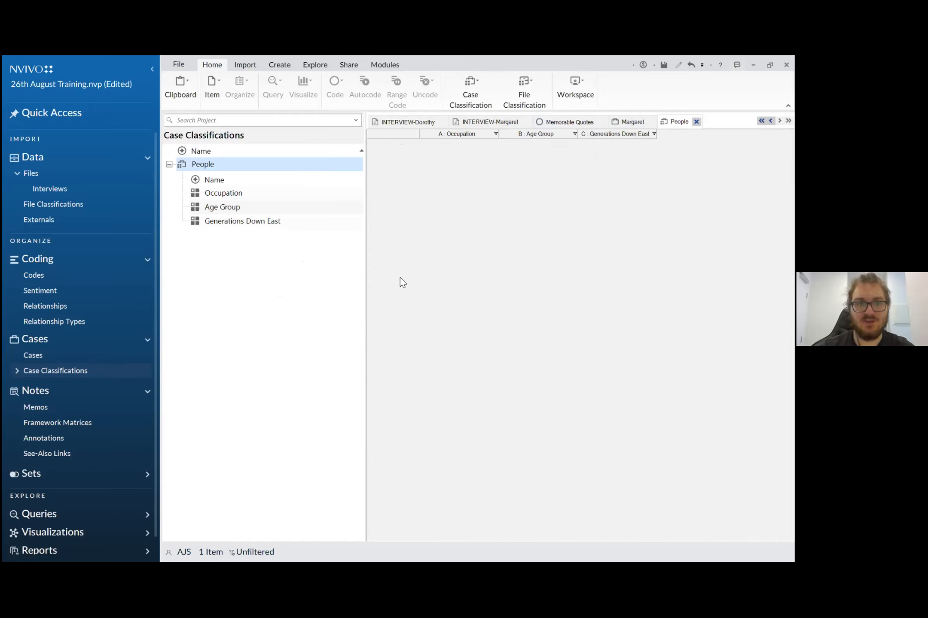
- Show the project's cases and assign the first listed interviewee case to the People classification
click(34, 356)
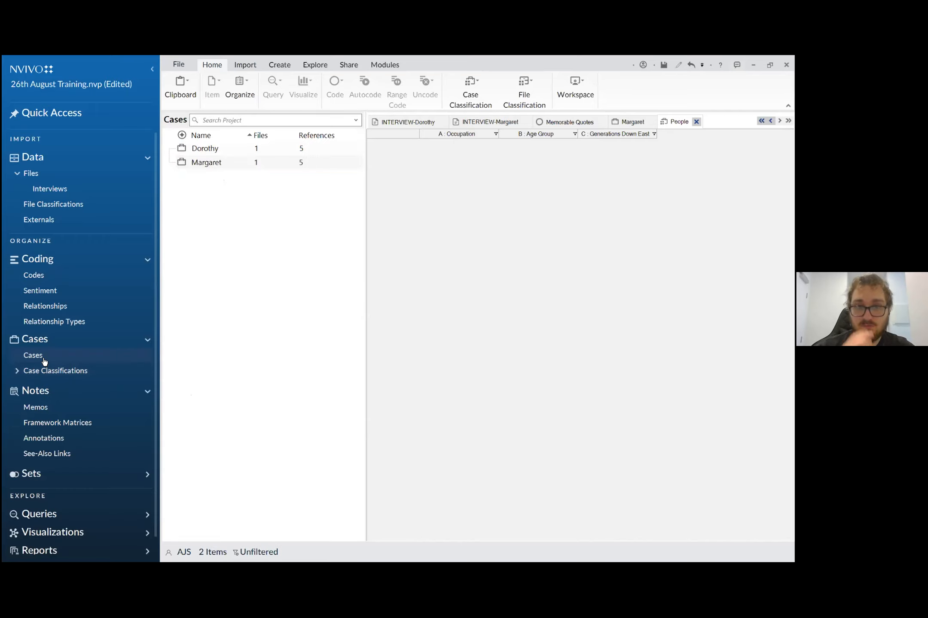
click(203, 151)
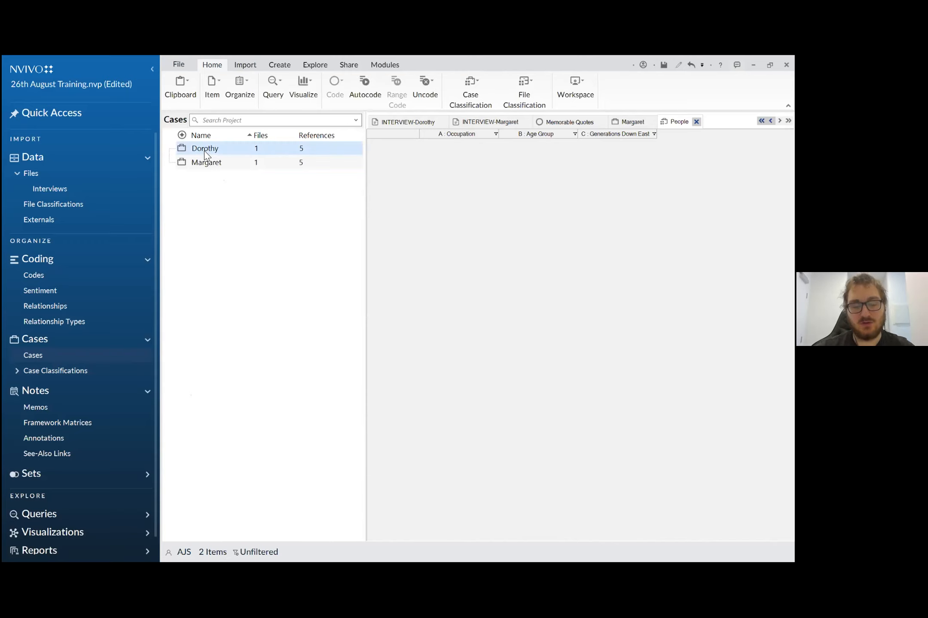
right_click(204, 153)
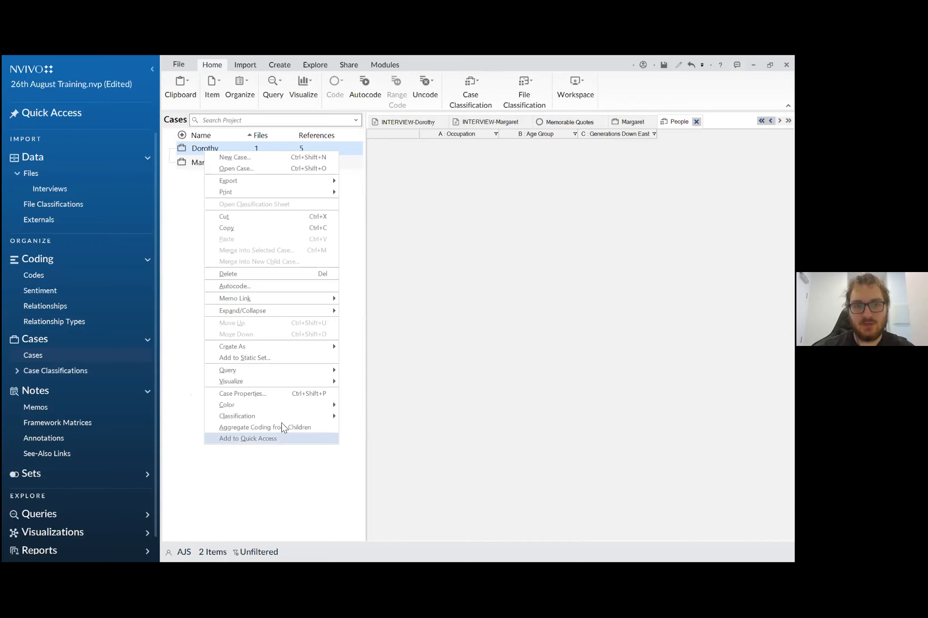
mouse_move(289, 413)
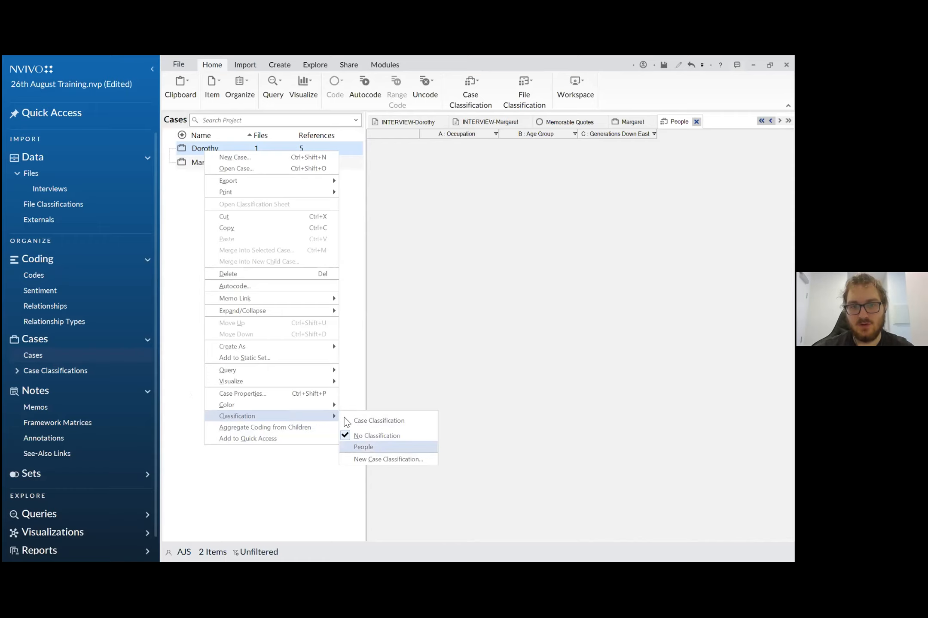
click(368, 446)
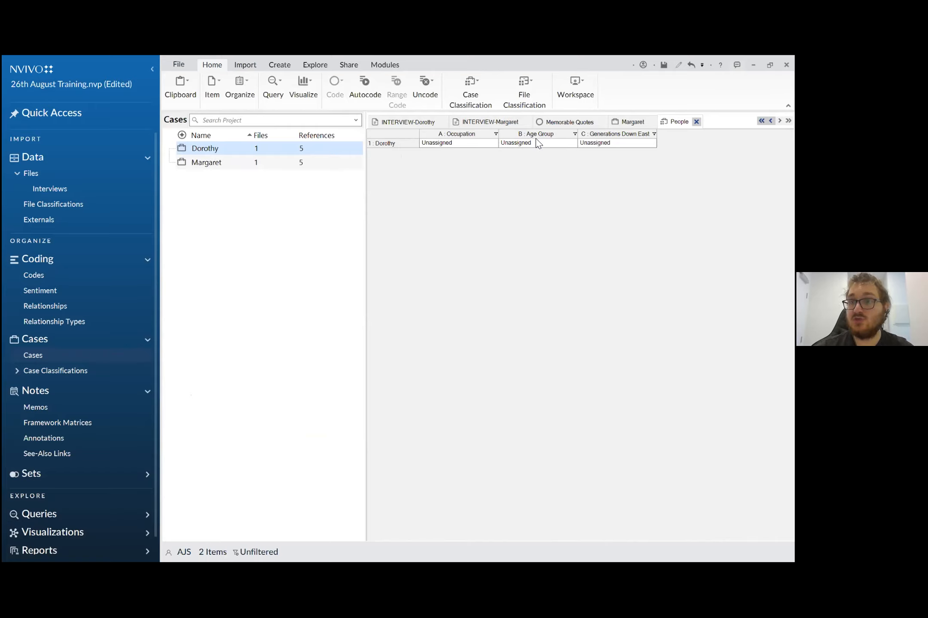
- Assign the second listed interviewee case to the People classification
click(278, 166)
right_click(277, 166)
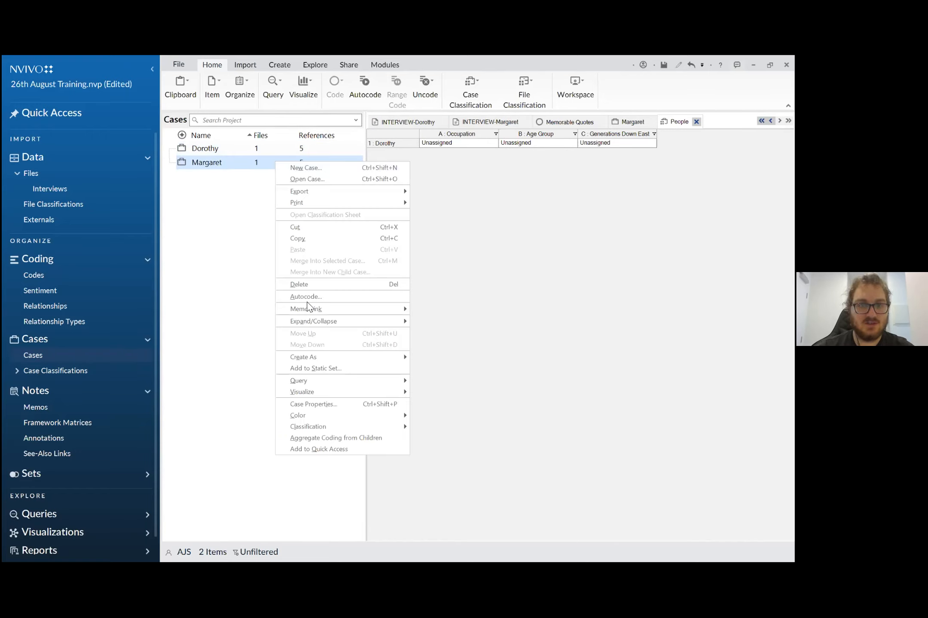
mouse_move(347, 428)
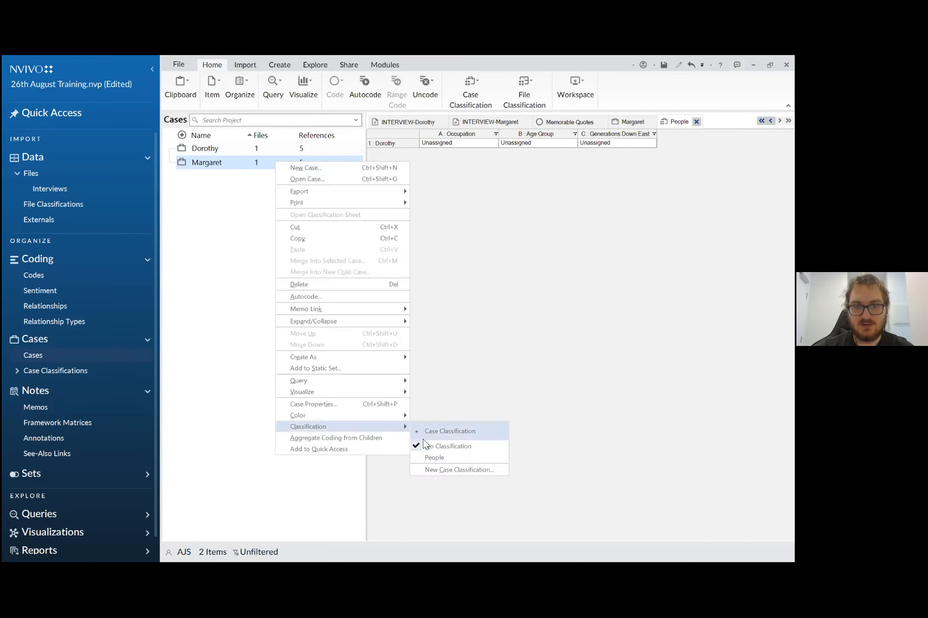
click(435, 457)
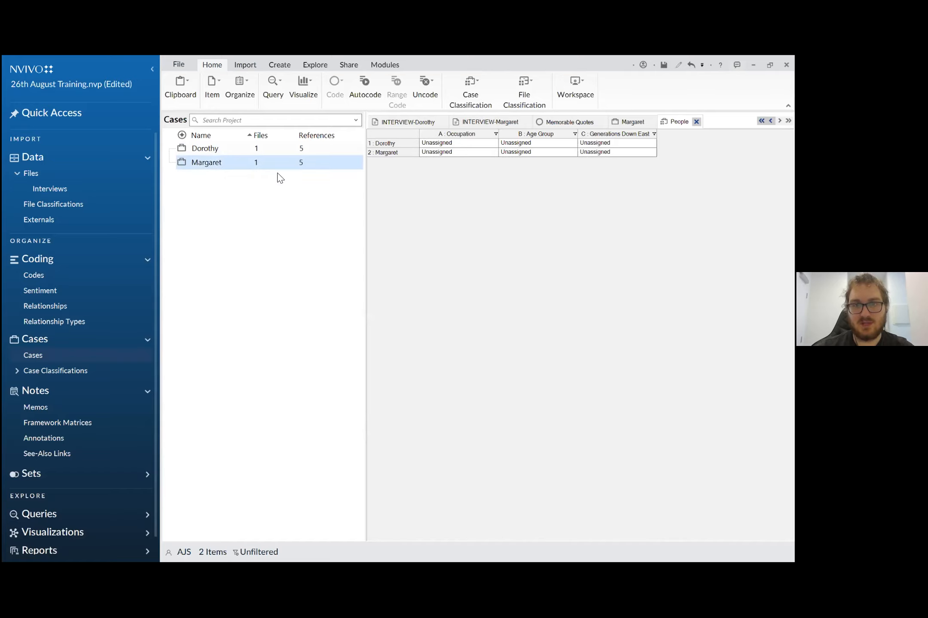
- Create a third case named with an interviewee's first name and classify it as People
right_click(232, 177)
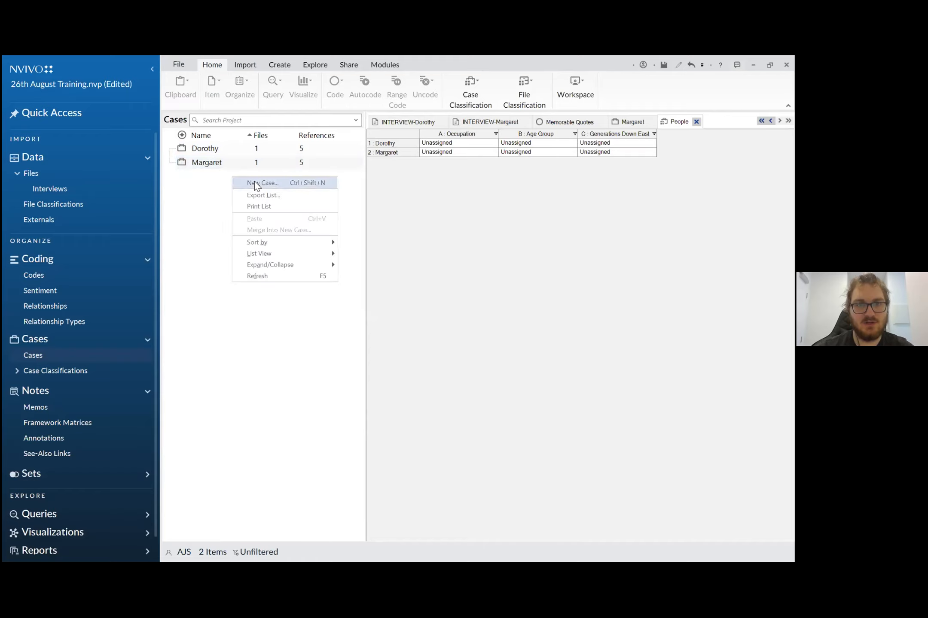
click(254, 181)
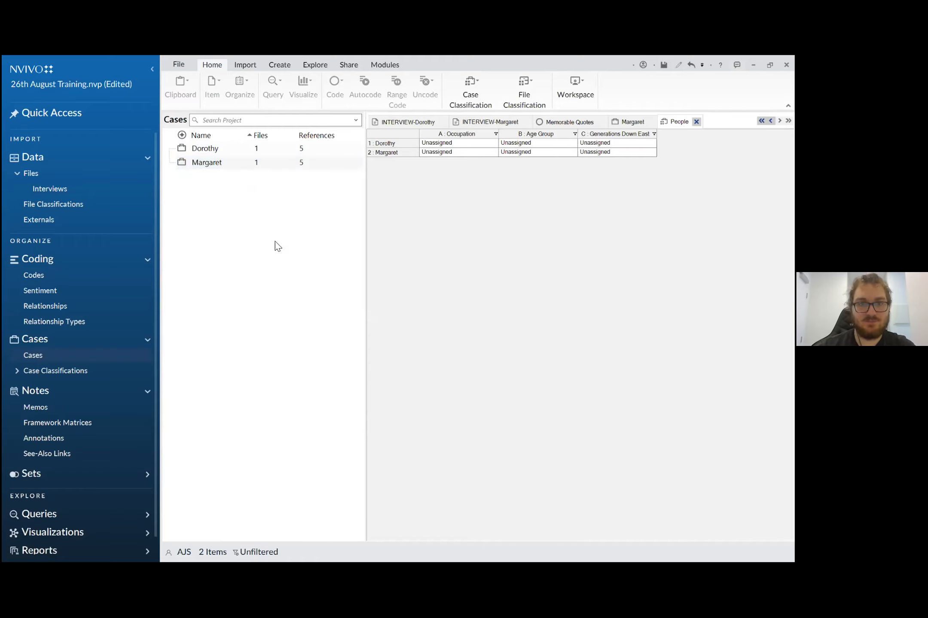
text(Barbara)
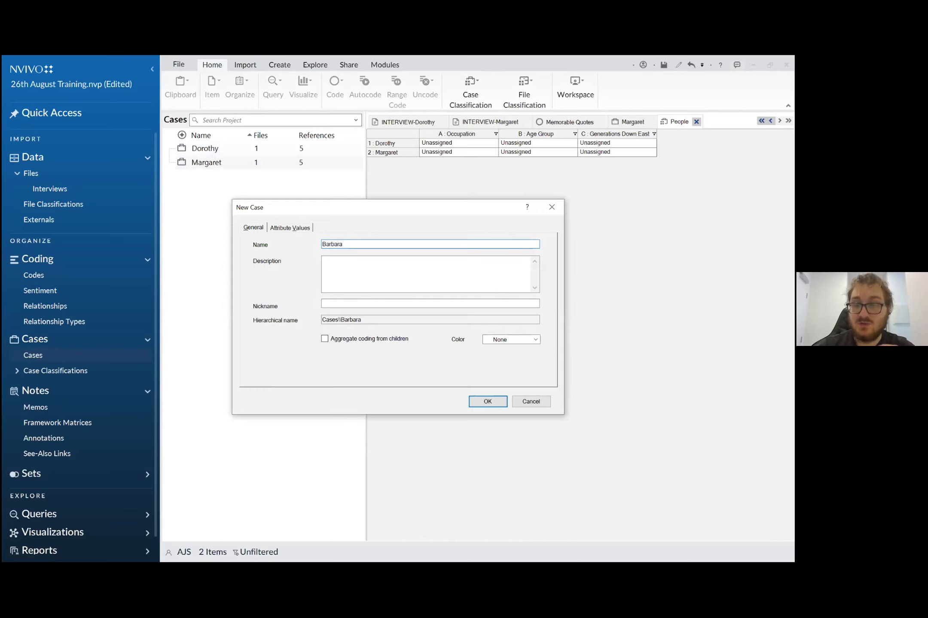
click(294, 231)
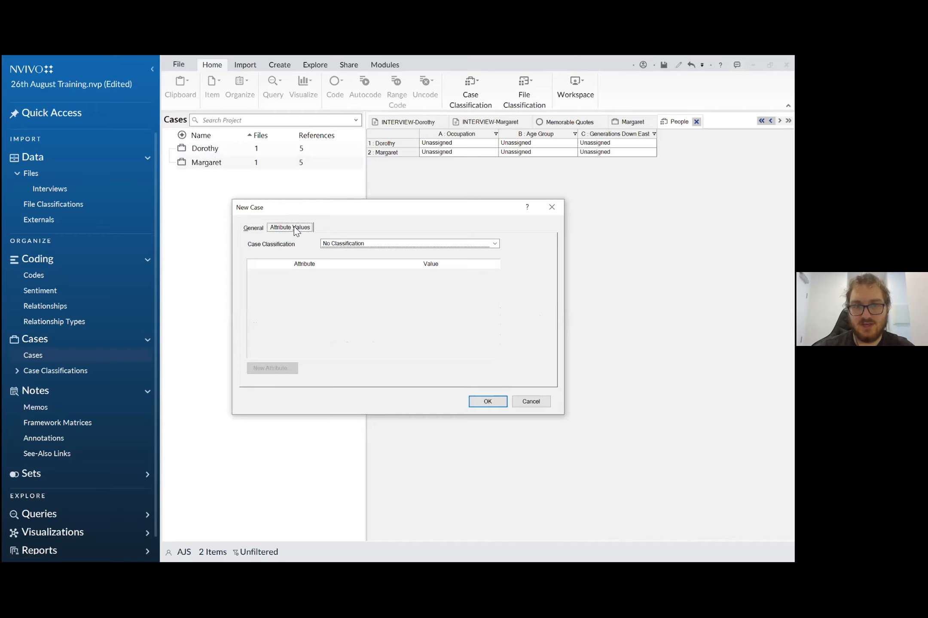
click(342, 245)
click(340, 258)
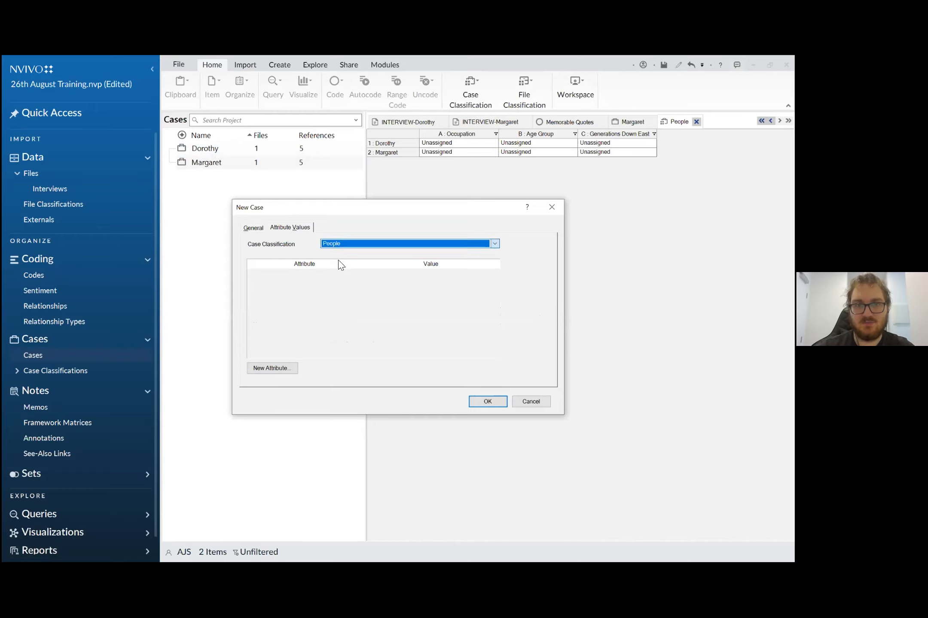
click(488, 401)
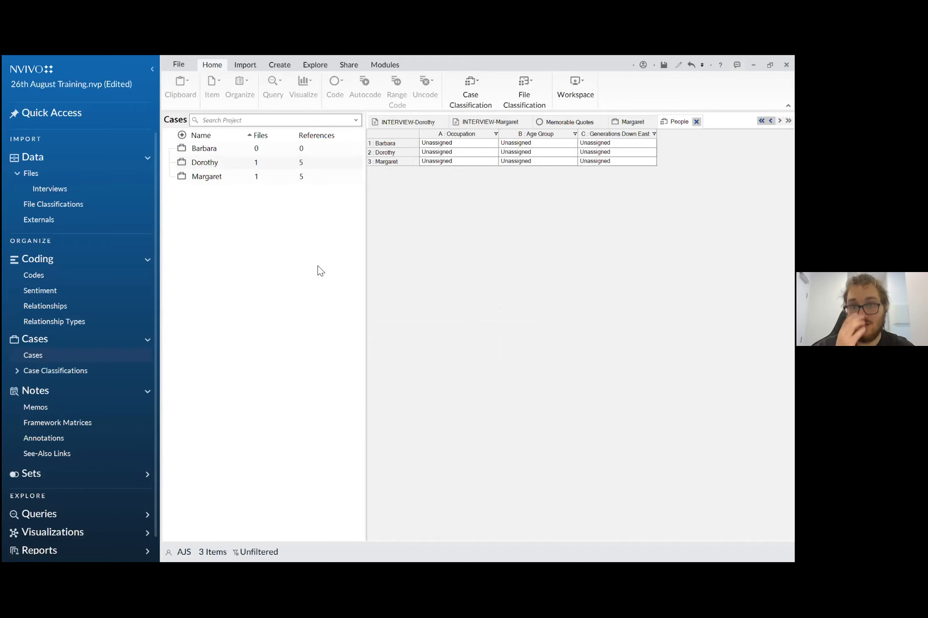
- Create a fourth case named with another interviewee's first name and assign it the People classification
right_click(223, 206)
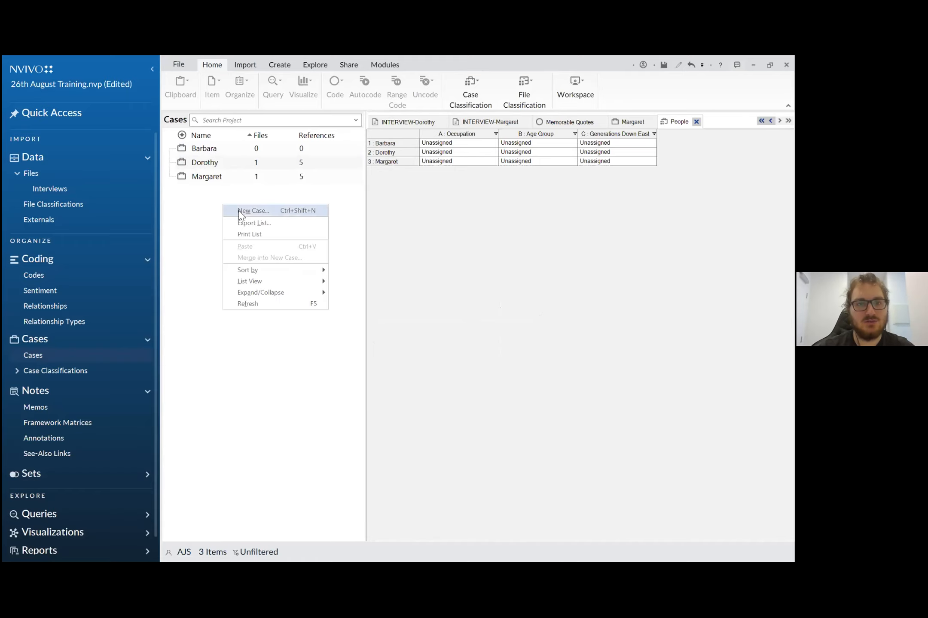
click(243, 209)
text(Charl)
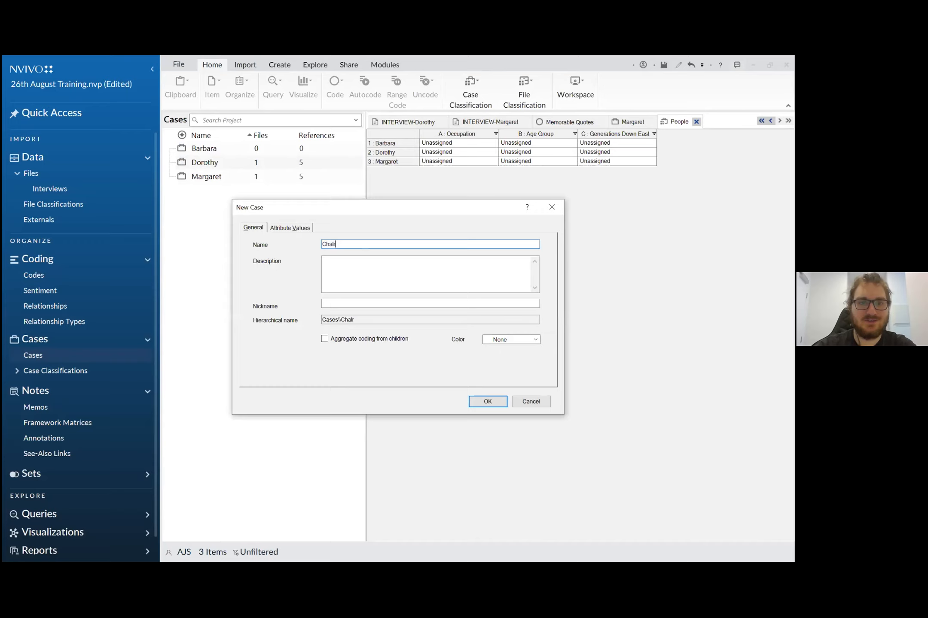
text(es)
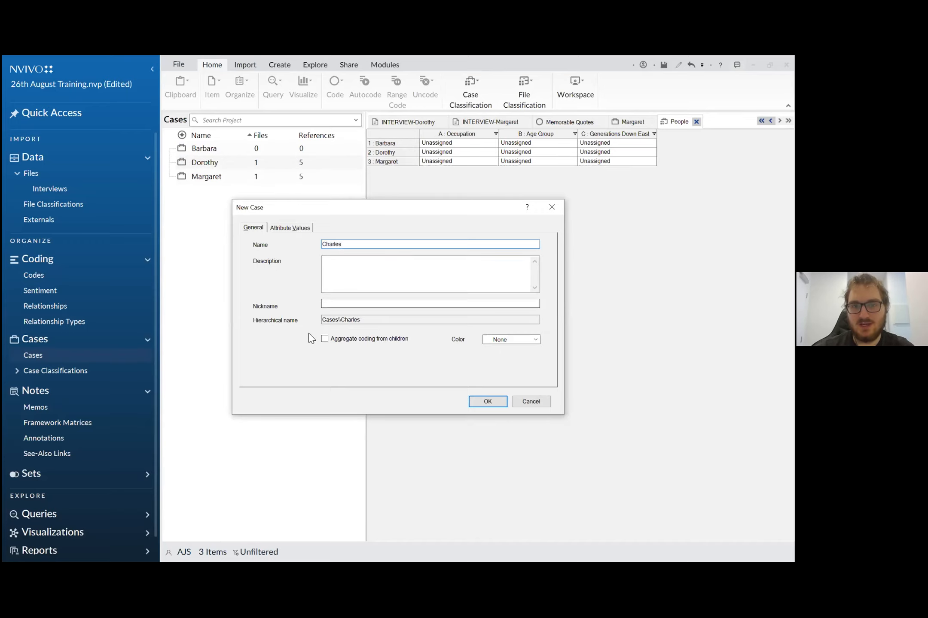
click(289, 229)
click(378, 244)
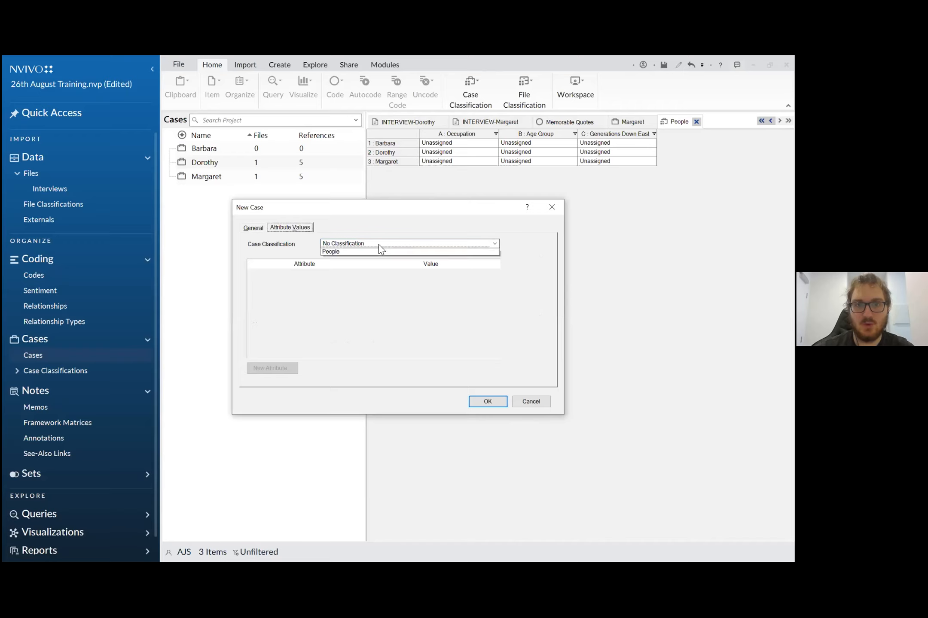
click(373, 259)
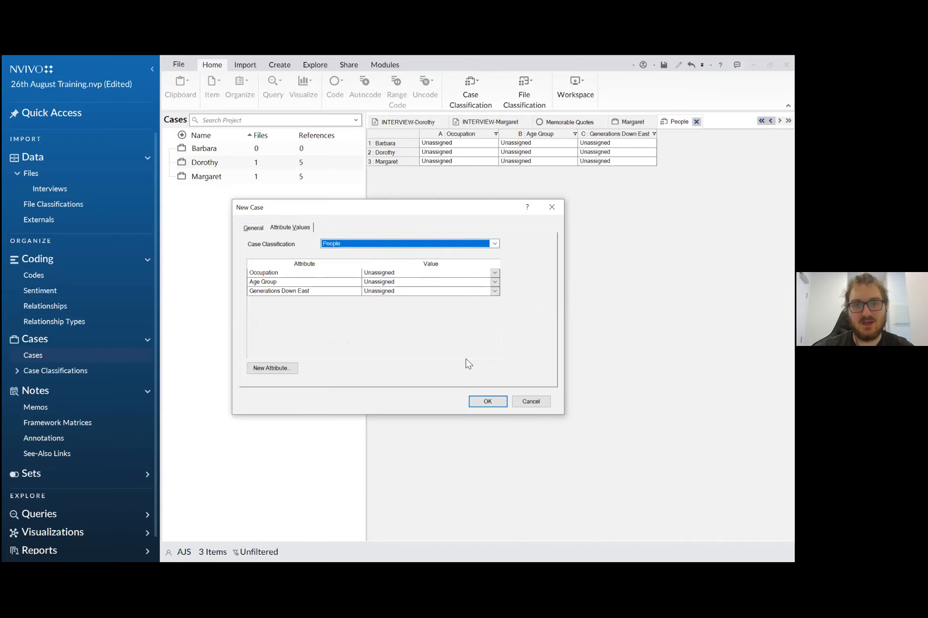
click(485, 401)
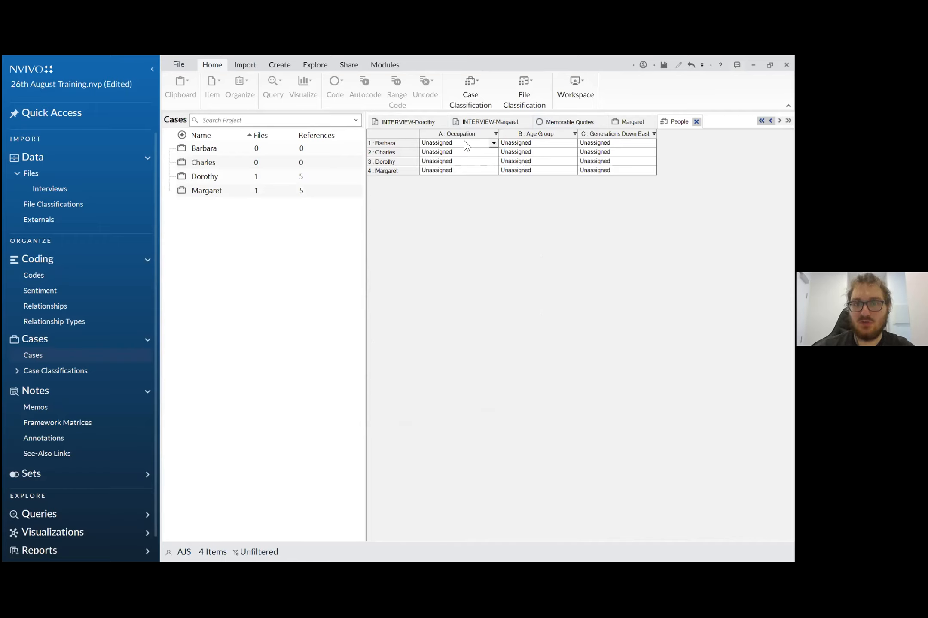
- Set Age Group to 25-34 for the cases in rows 1 and 2 of the People classification sheet
click(573, 144)
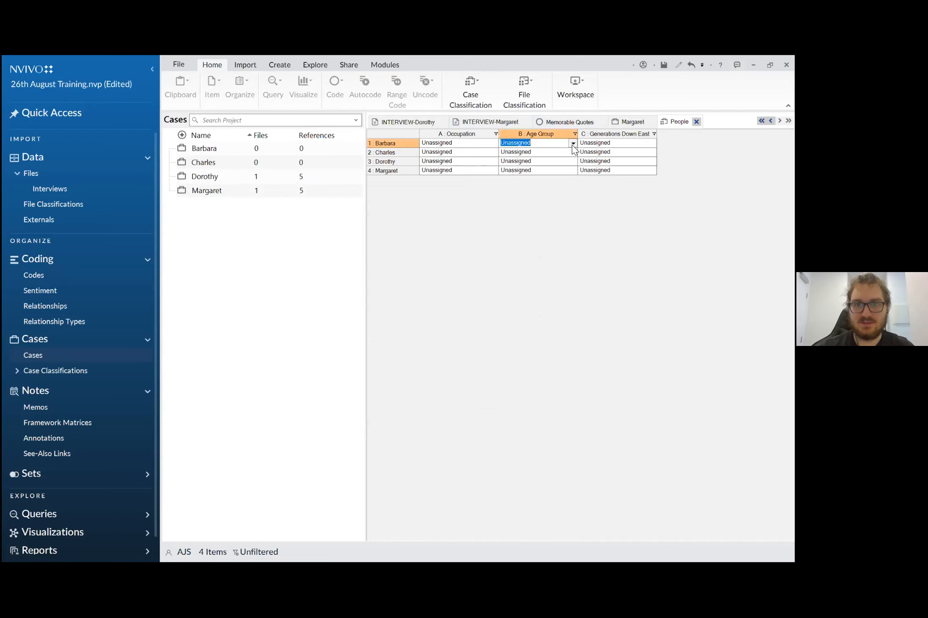
click(573, 143)
click(549, 174)
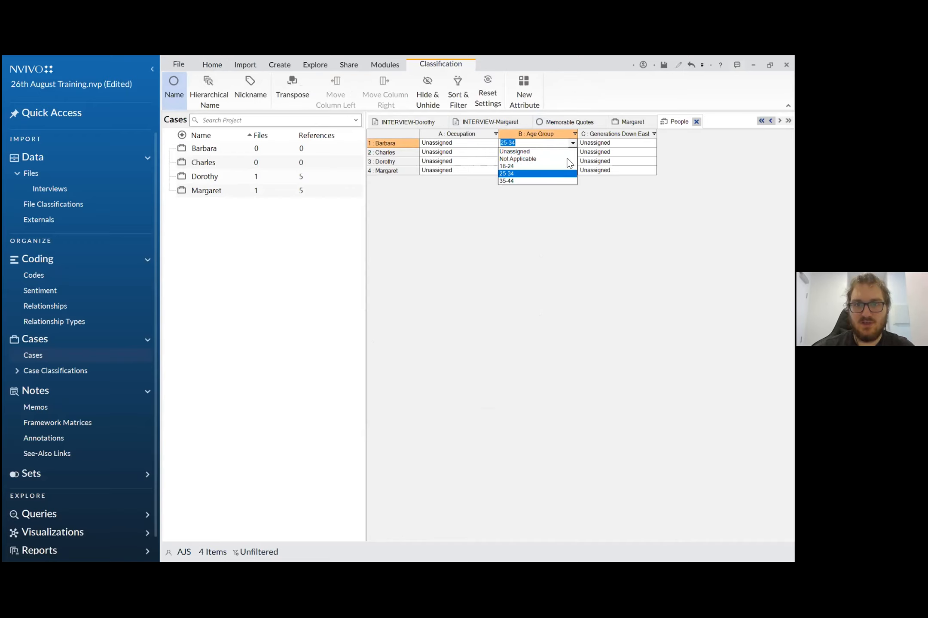
click(573, 153)
click(572, 153)
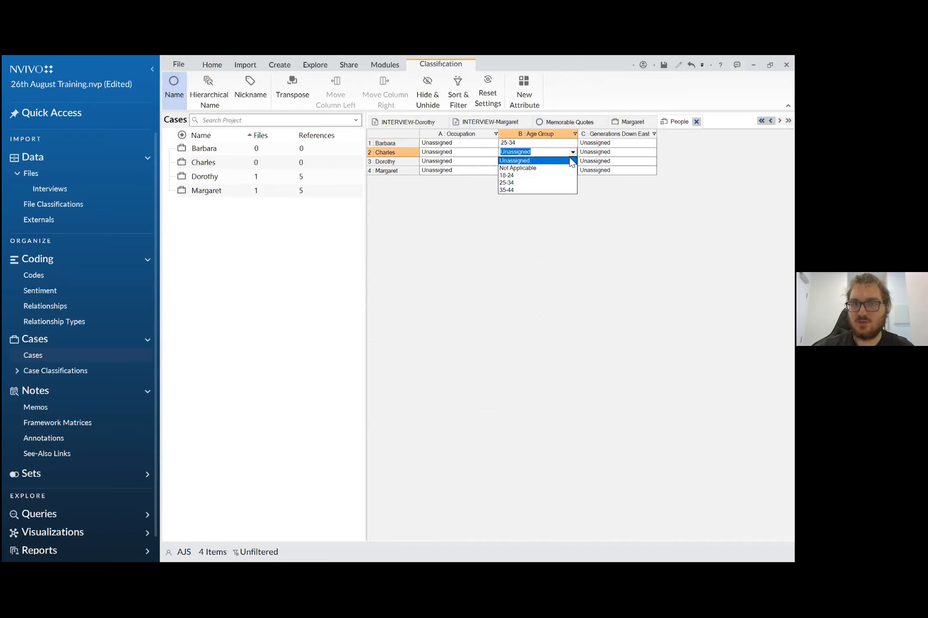
click(554, 183)
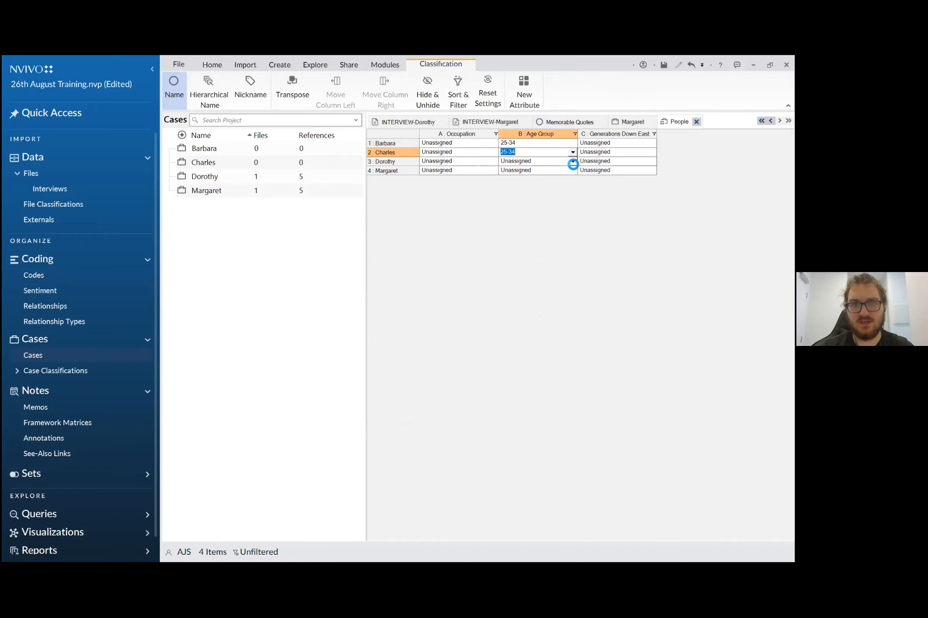
- Set Age Group to 35-44 for the cases in rows 3 and 4 of the People classification sheet
click(572, 162)
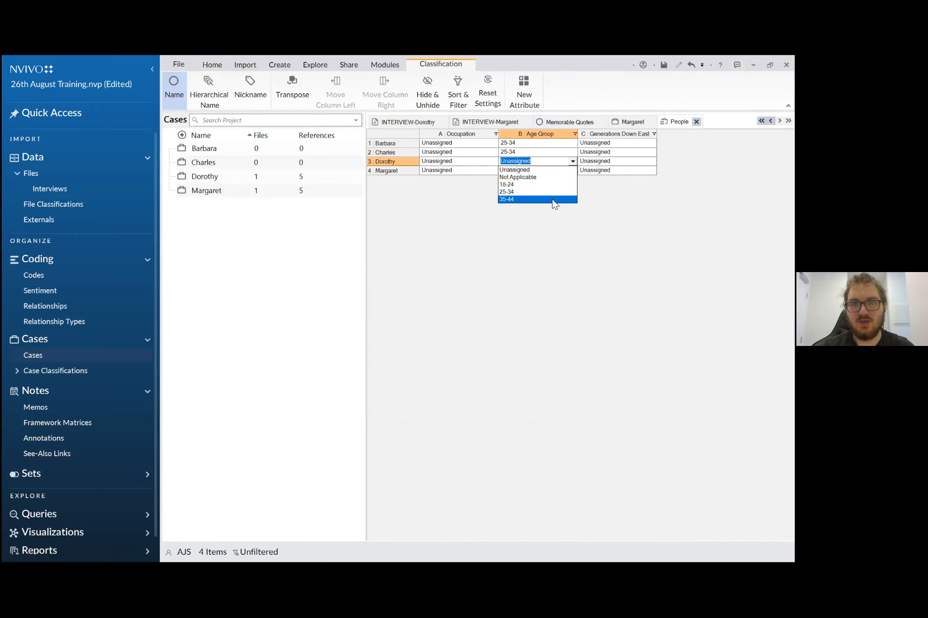
click(553, 201)
click(579, 171)
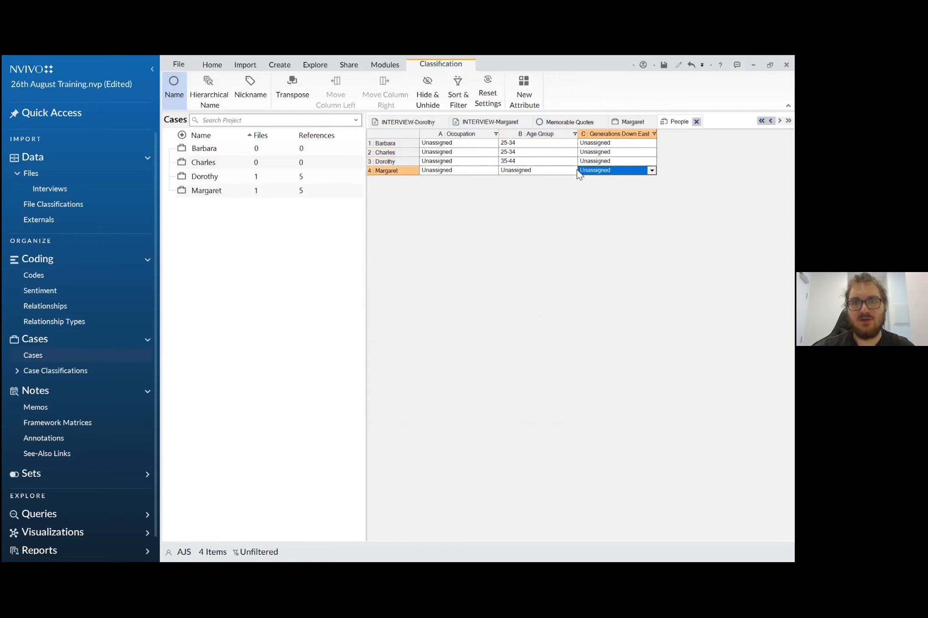
click(574, 171)
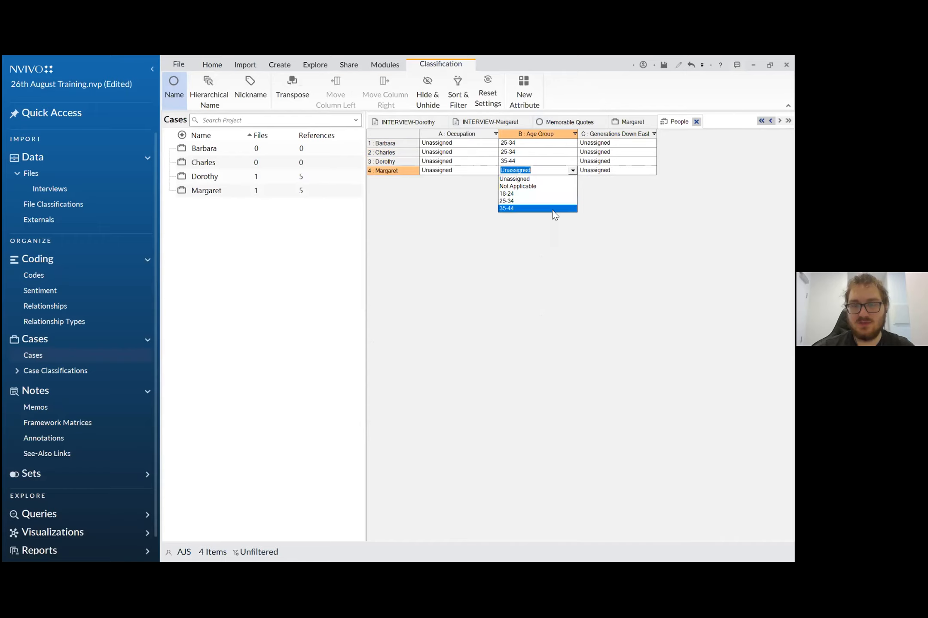
click(553, 209)
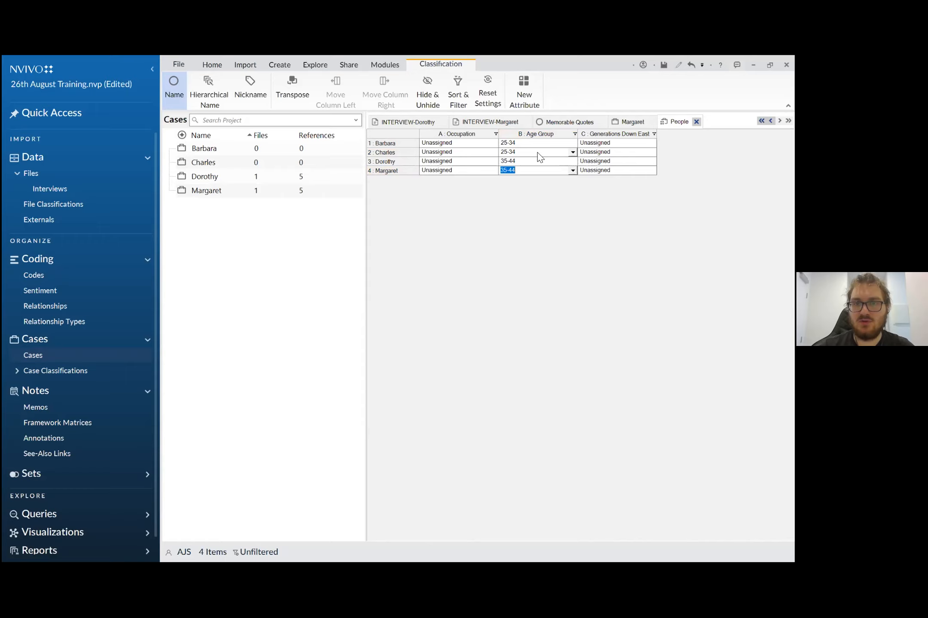
- Set Generations Down East to 2 for the cases in rows 1 and 2 of the People sheet
click(652, 143)
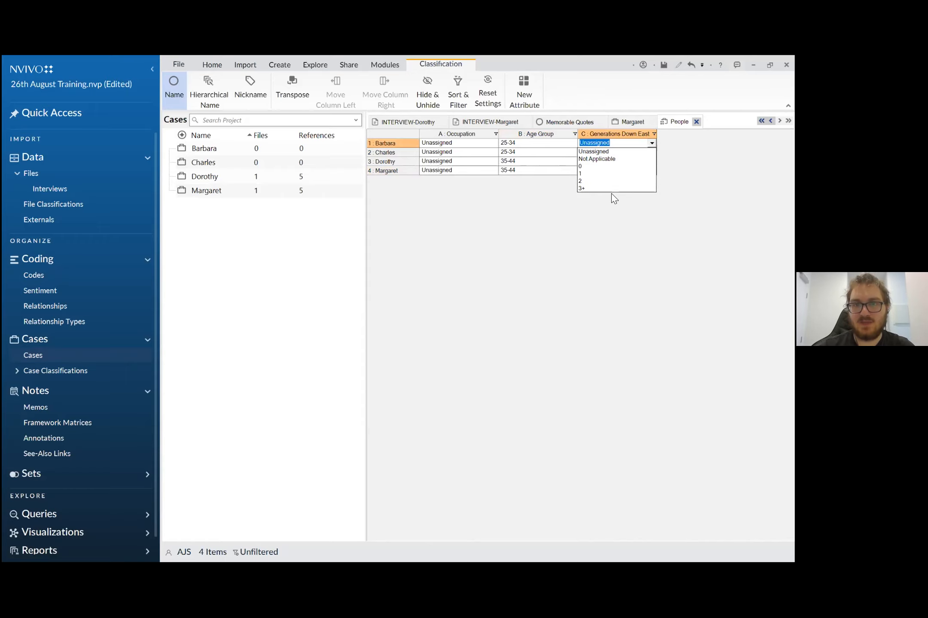
click(617, 181)
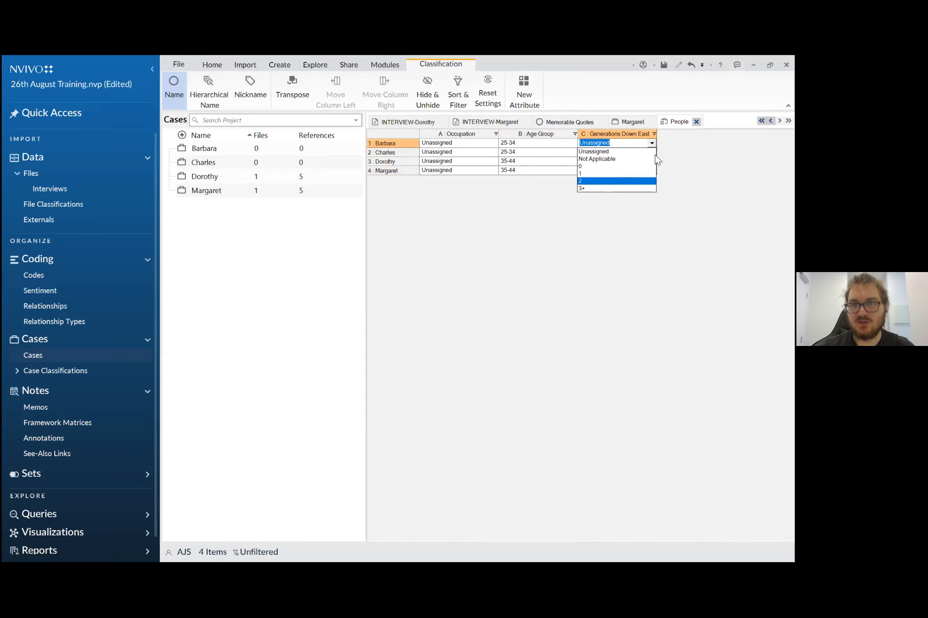
click(652, 152)
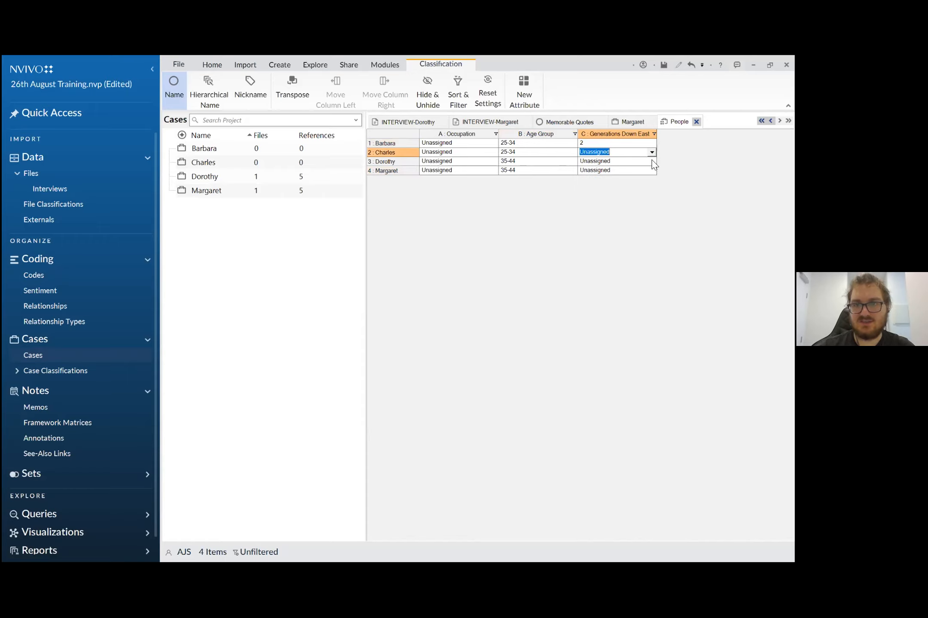
click(651, 152)
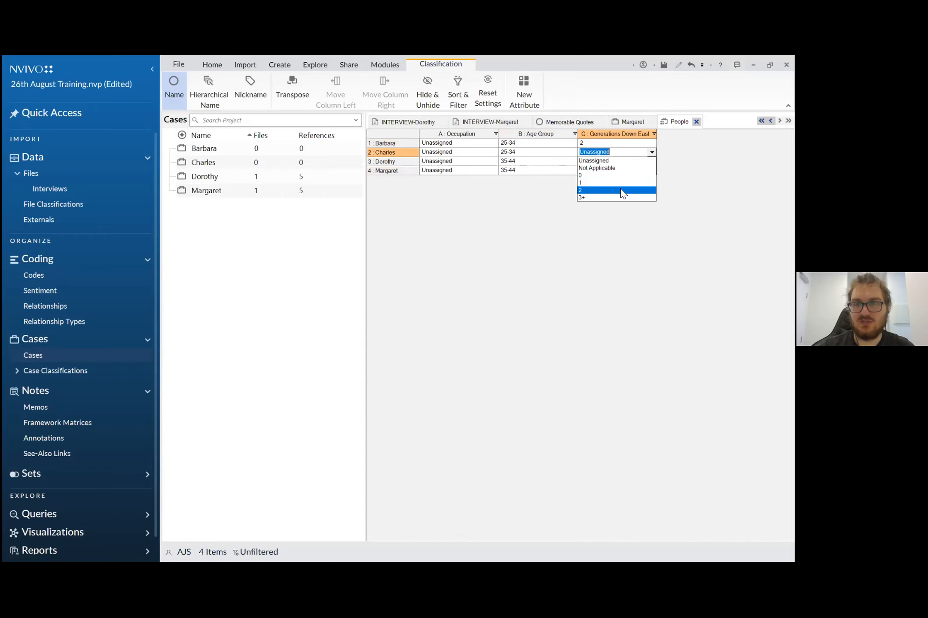
click(623, 190)
- Set Generations Down East to 3+ for the cases in rows 3 and 4 of the People sheet
click(623, 164)
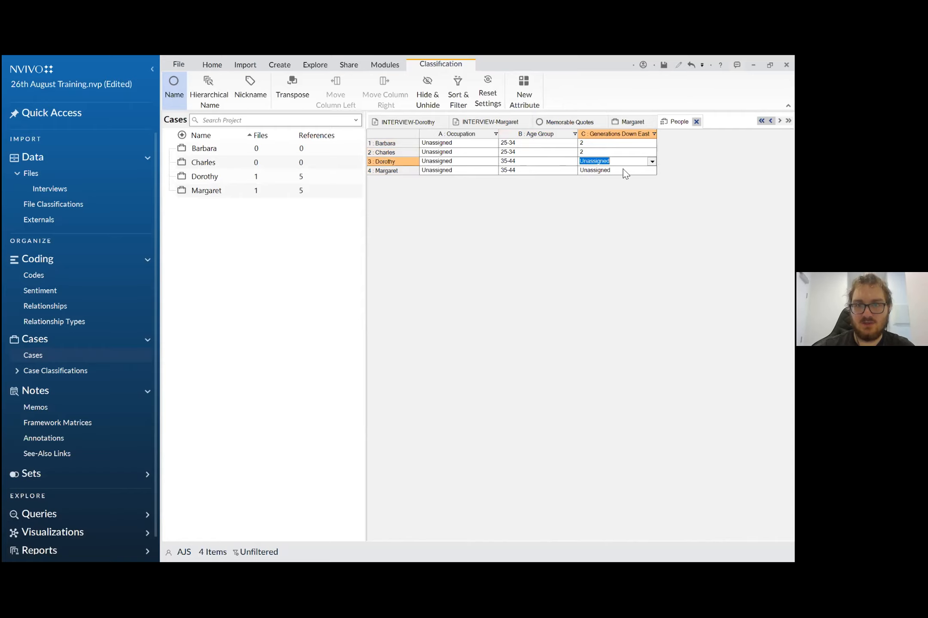
click(652, 162)
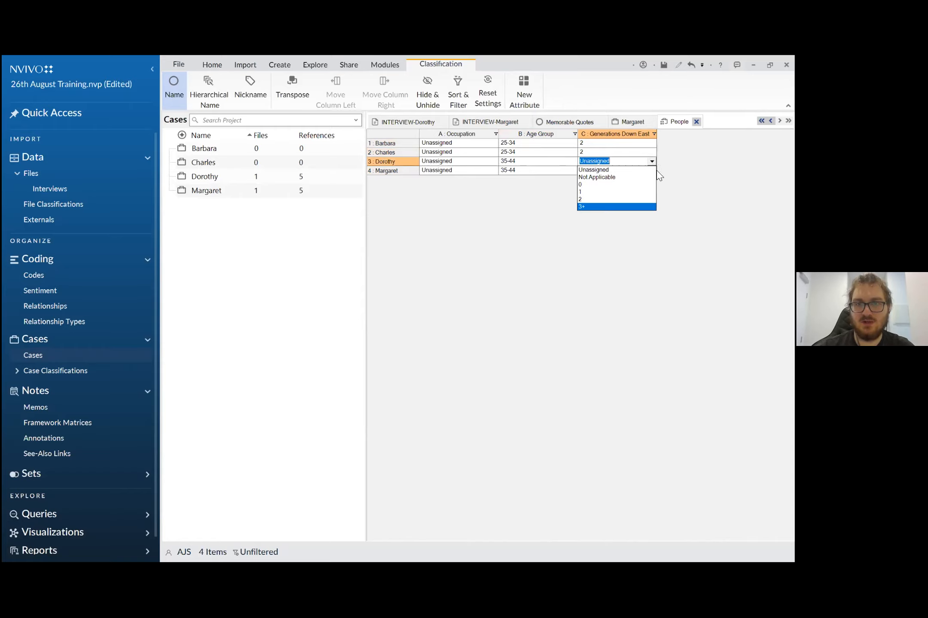
click(616, 206)
click(652, 170)
click(652, 170)
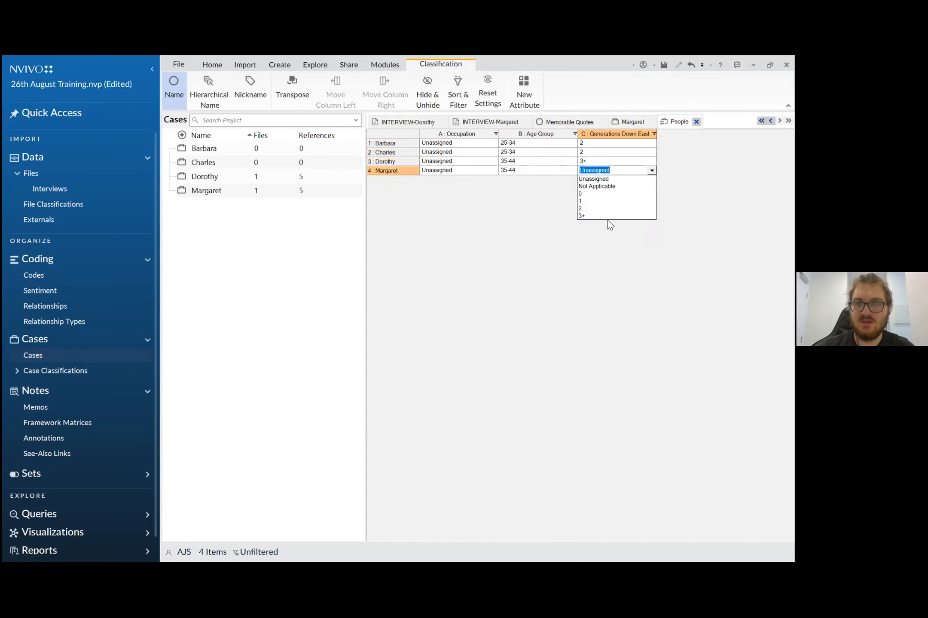
click(652, 171)
click(652, 171)
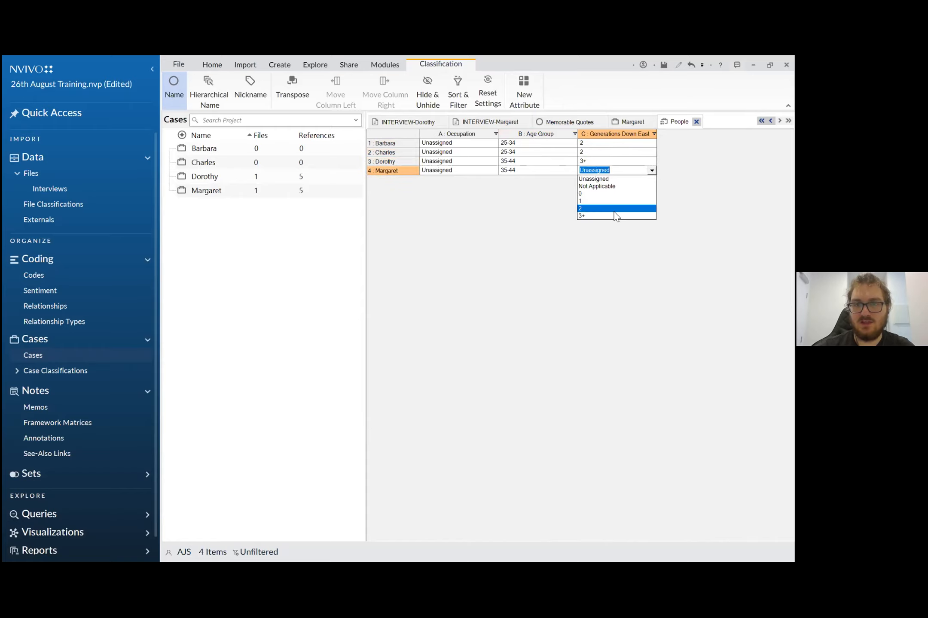
click(609, 216)
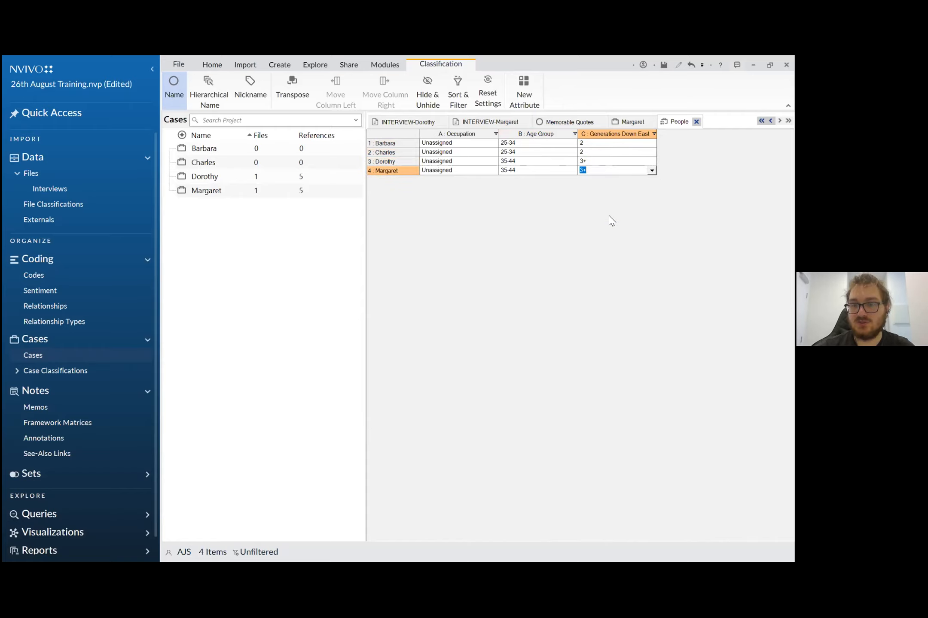
- Set Occupation to Real Estate Developer for the case in row 1 and Gardener for the case in row 2
click(460, 144)
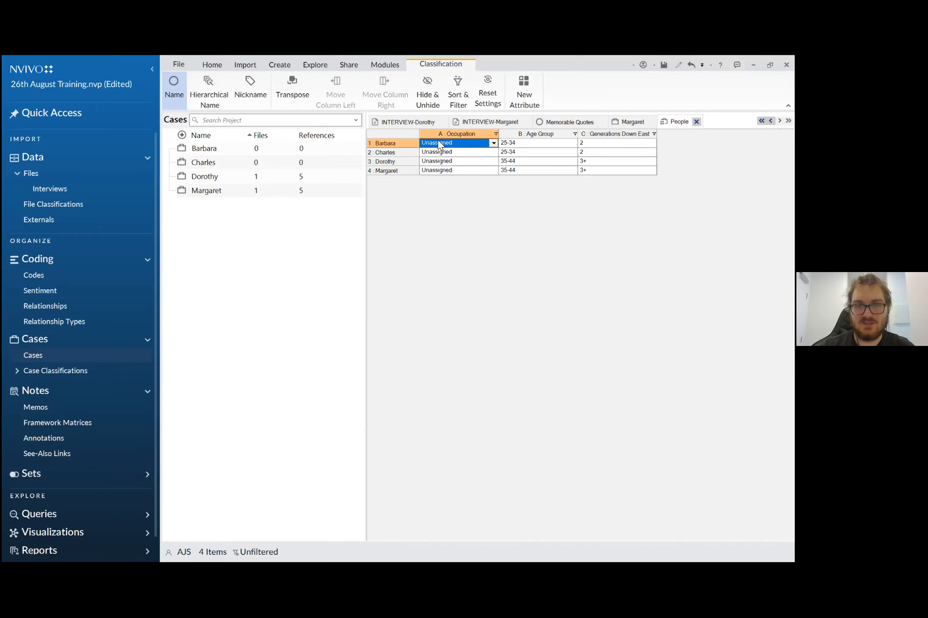
click(447, 143)
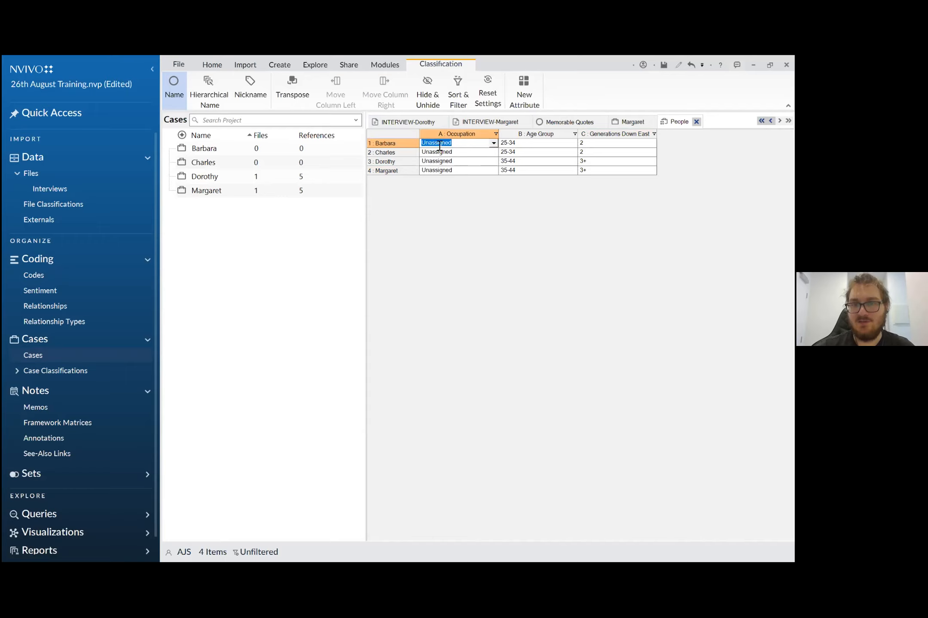
text(R)
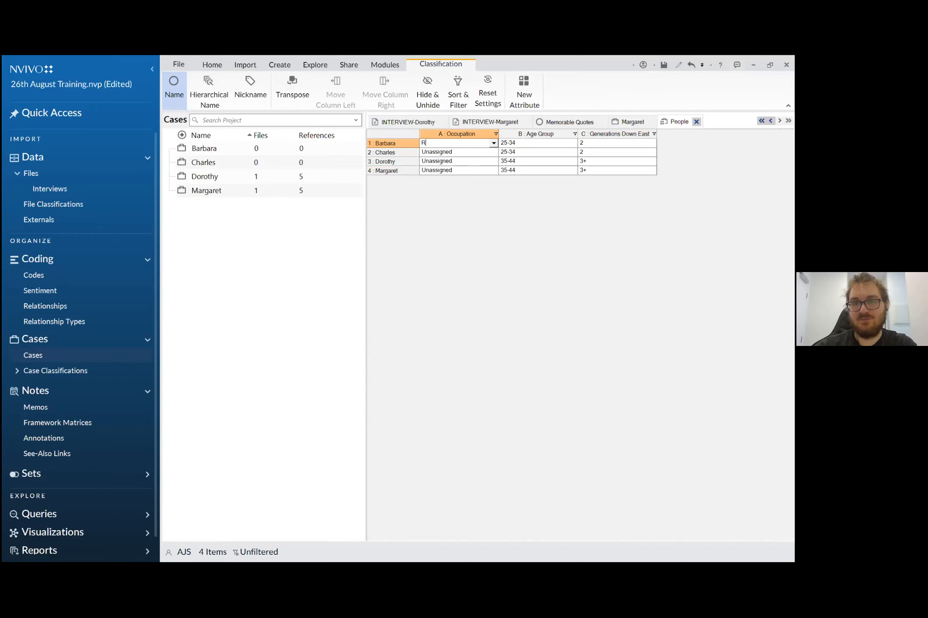
text(eal Estate Developer)
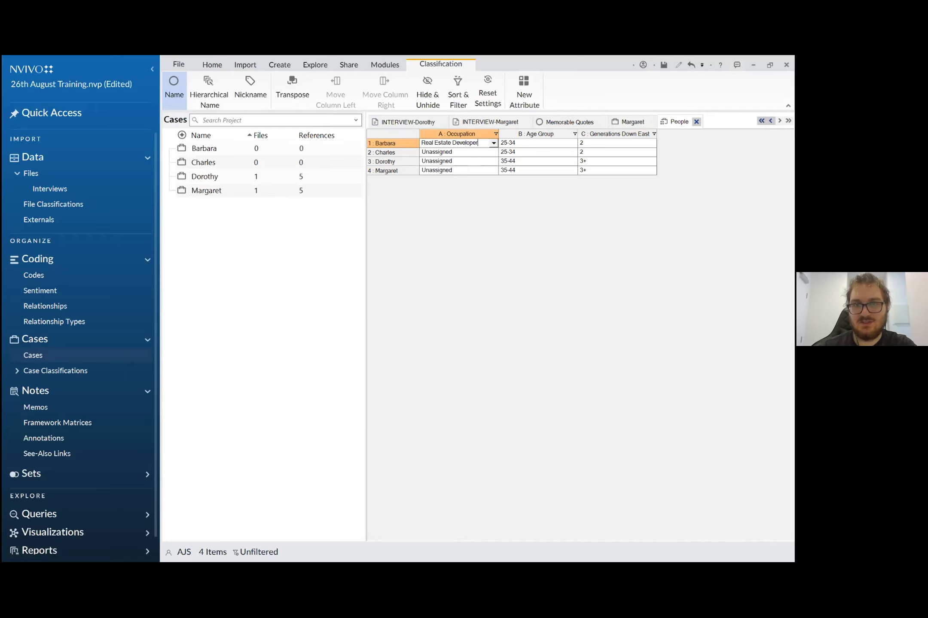
click(437, 162)
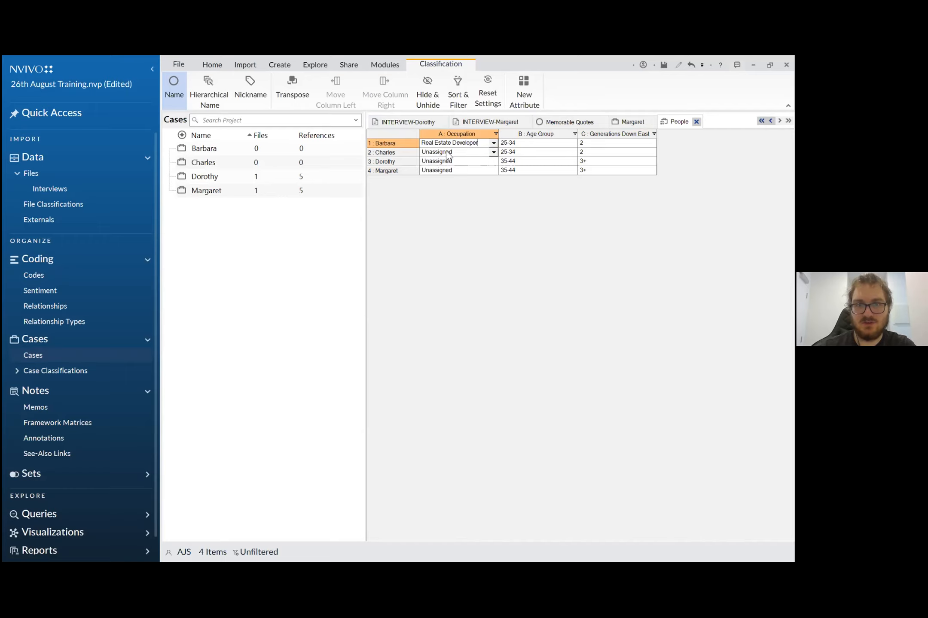
double_click(448, 151)
text(Gardener)
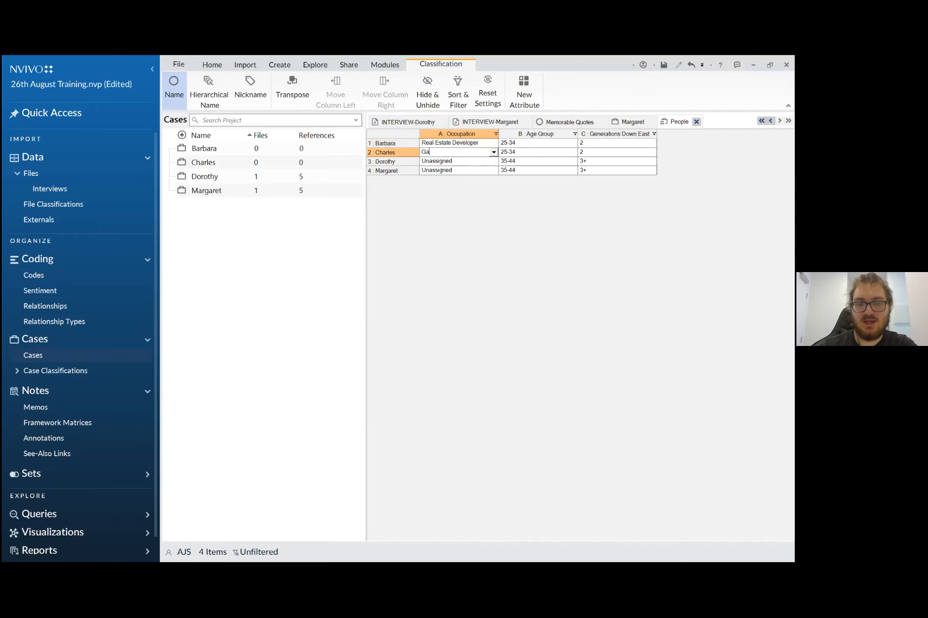
- Set Occupation to Teacher for row 3 and CEO for row 4, and reselect Teacher from the existing values for row 3
click(460, 163)
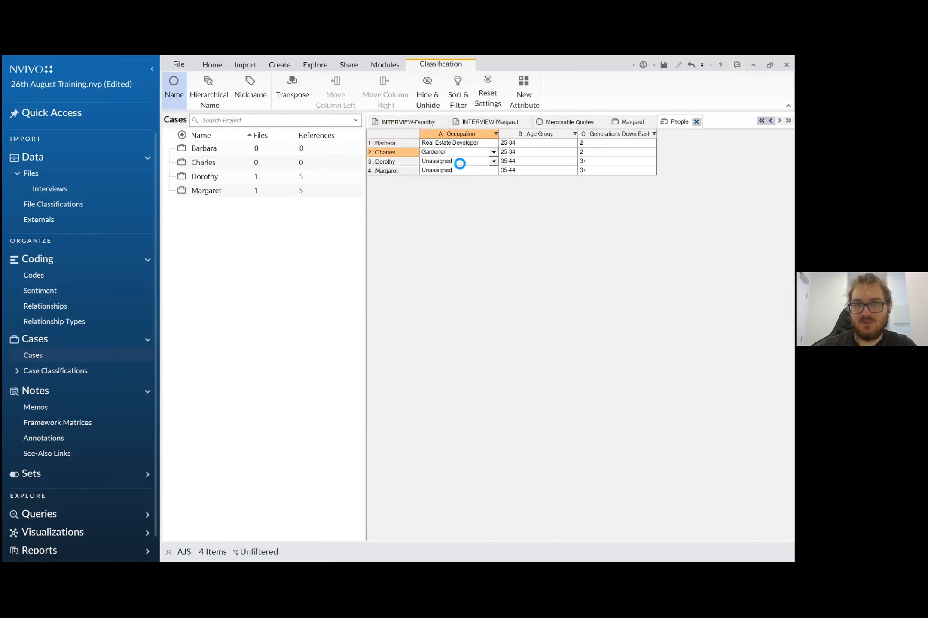
click(457, 161)
text(Teach)
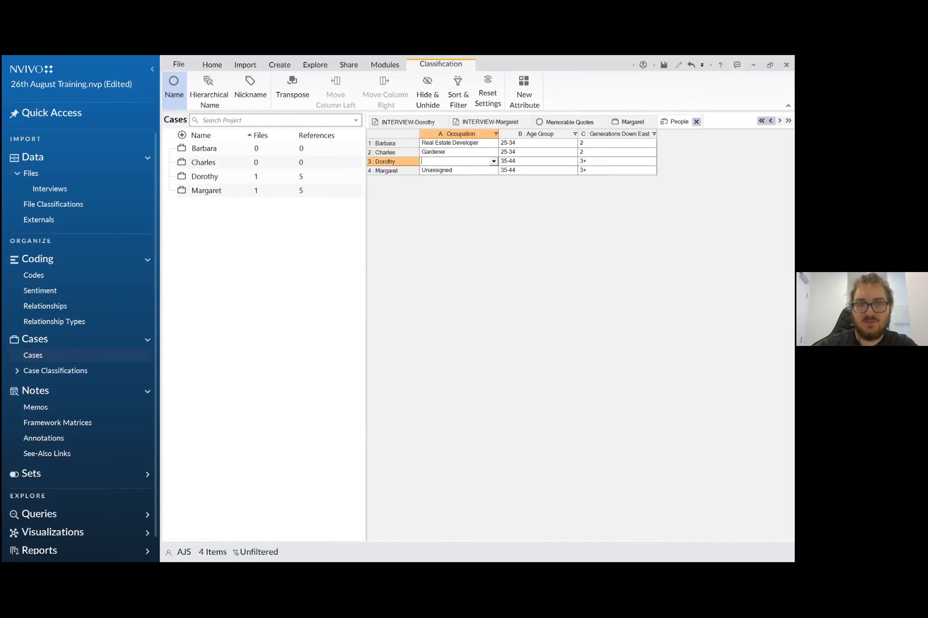
text(er)
click(444, 169)
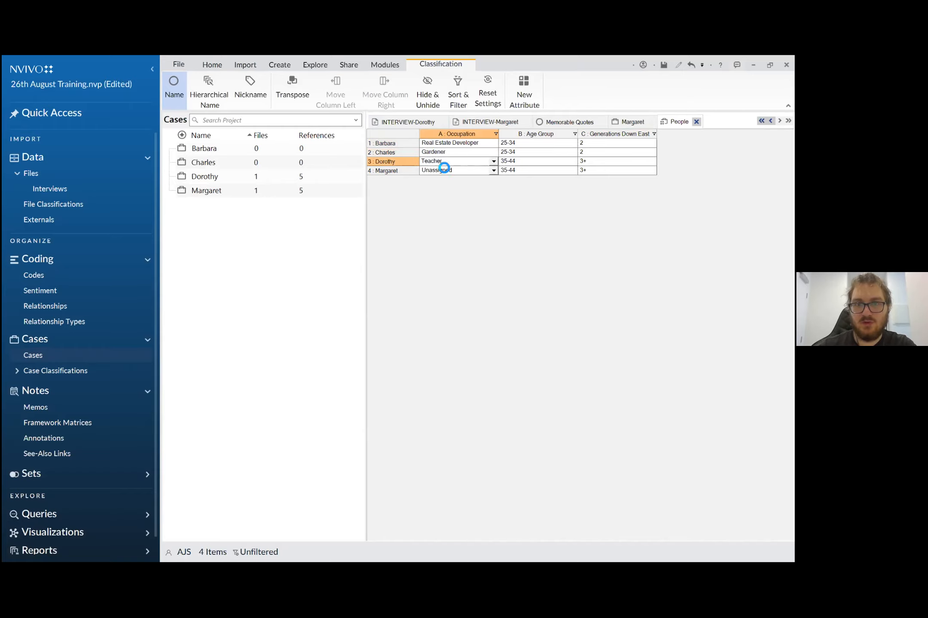
click(444, 170)
text(CEO)
click(476, 229)
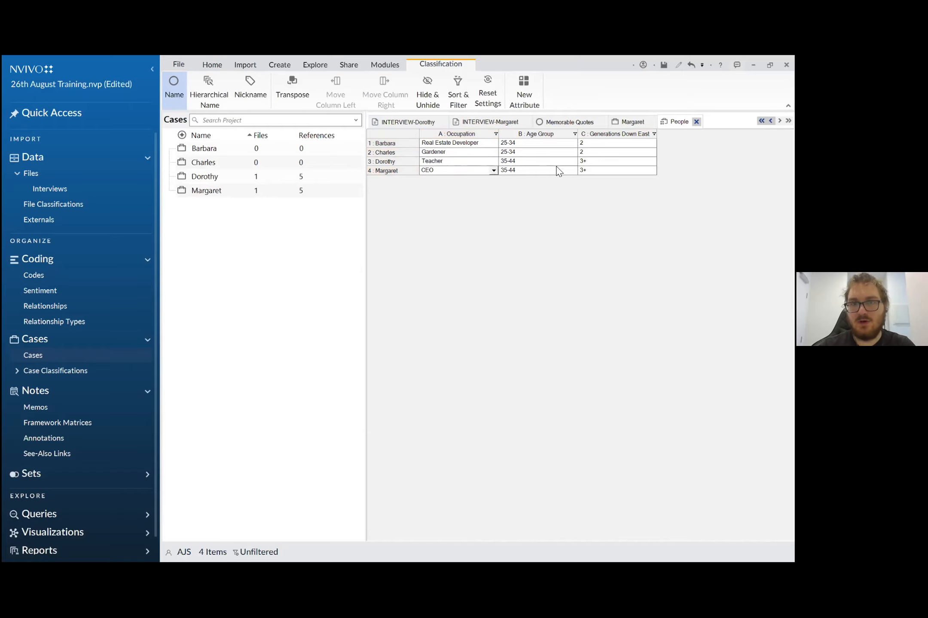
click(492, 163)
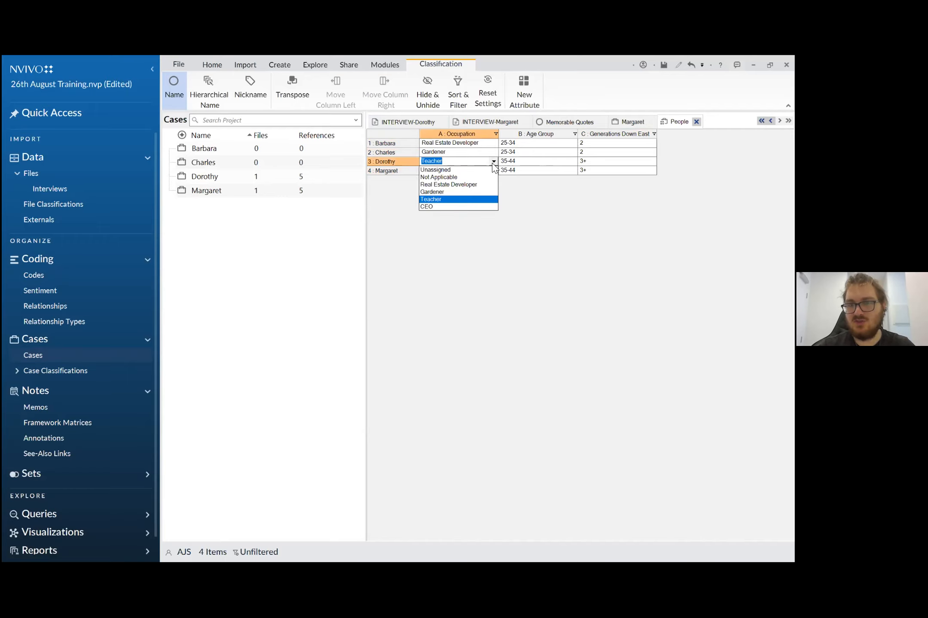
click(492, 199)
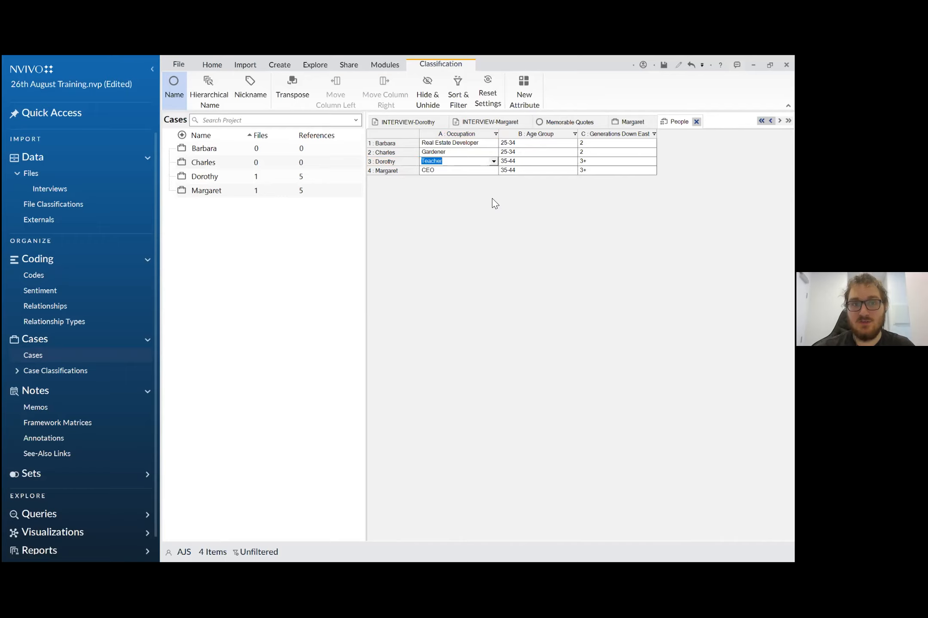
- View the case classifications with the People attributes and return to the list of cases
click(74, 372)
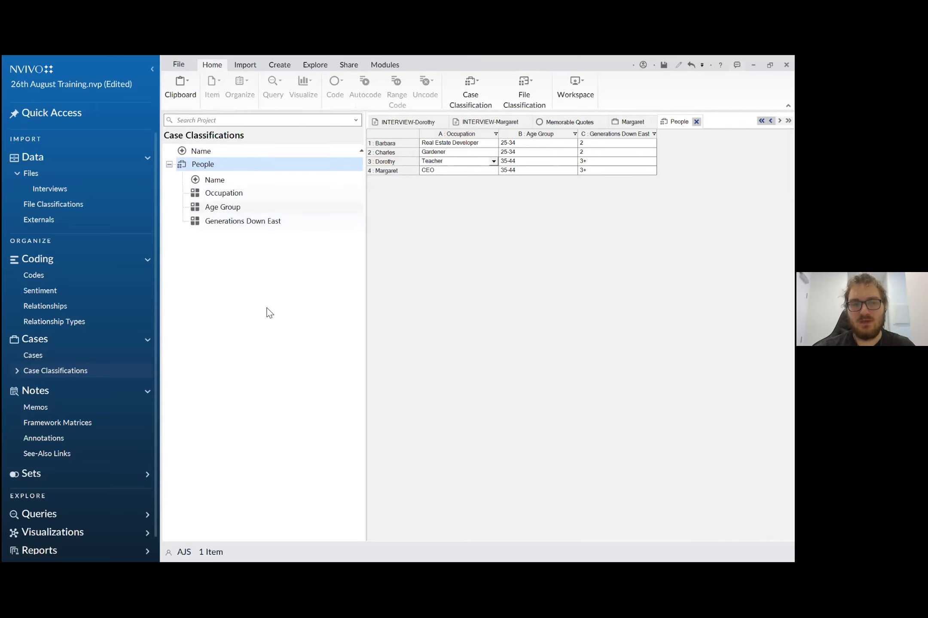
click(64, 357)
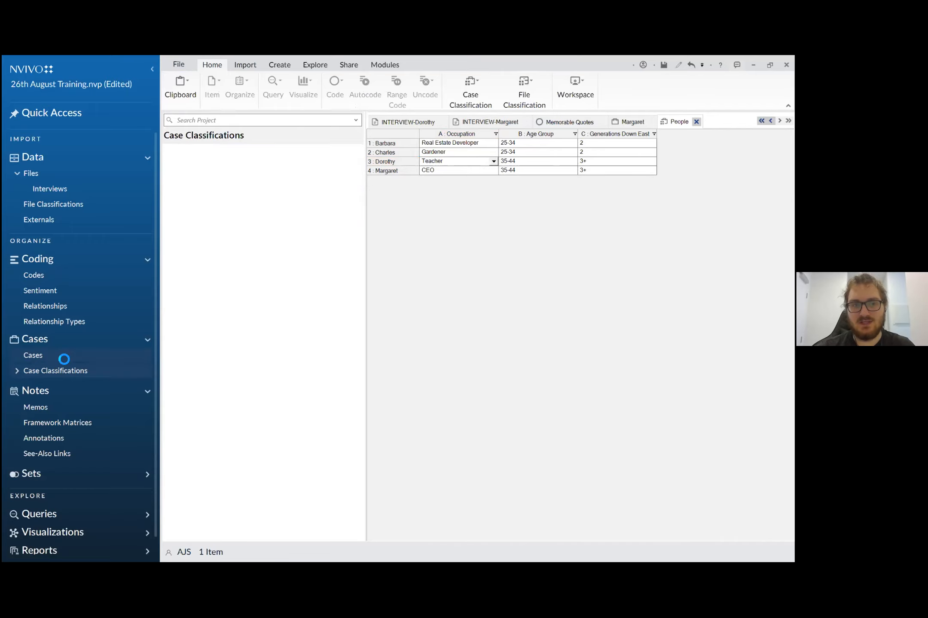
click(240, 192)
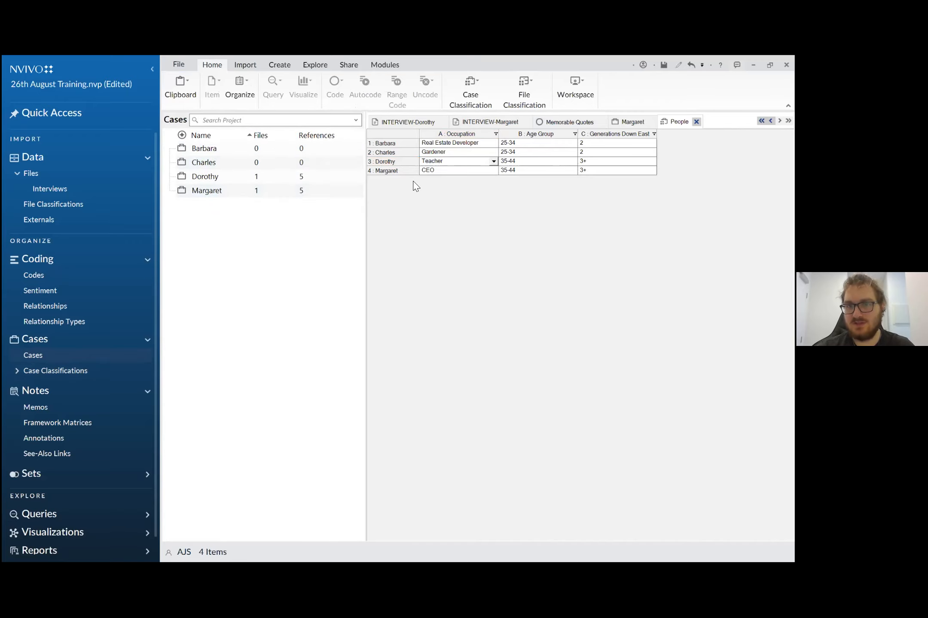
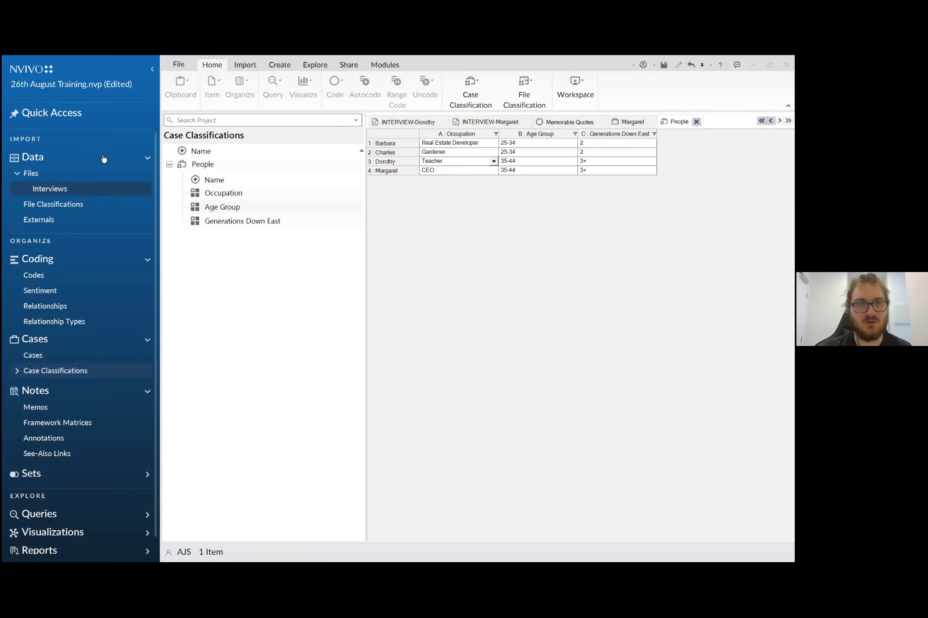
- Check which reference managers are offered for importing a bibliography, then close the list without importing
click(247, 65)
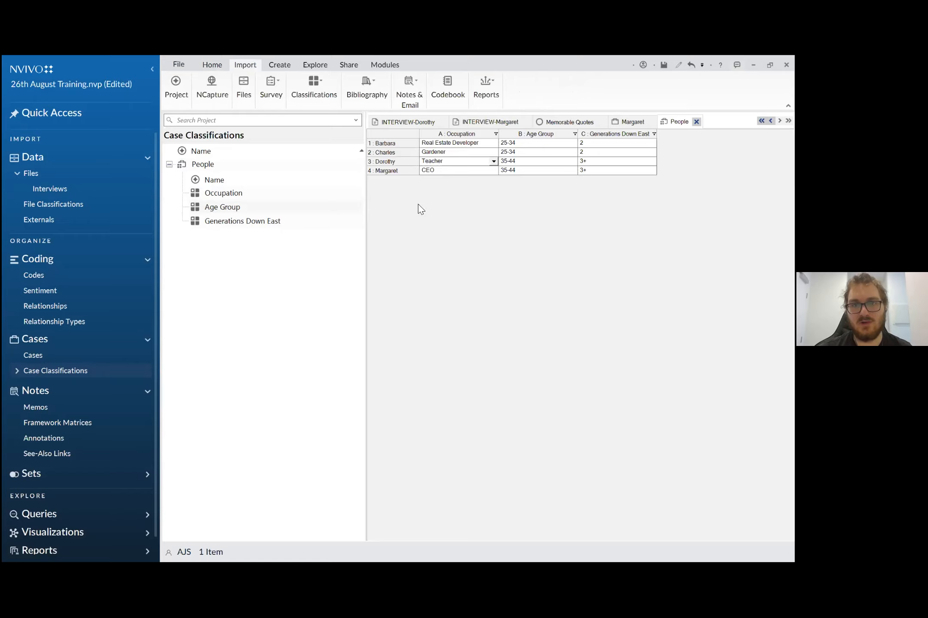
click(373, 95)
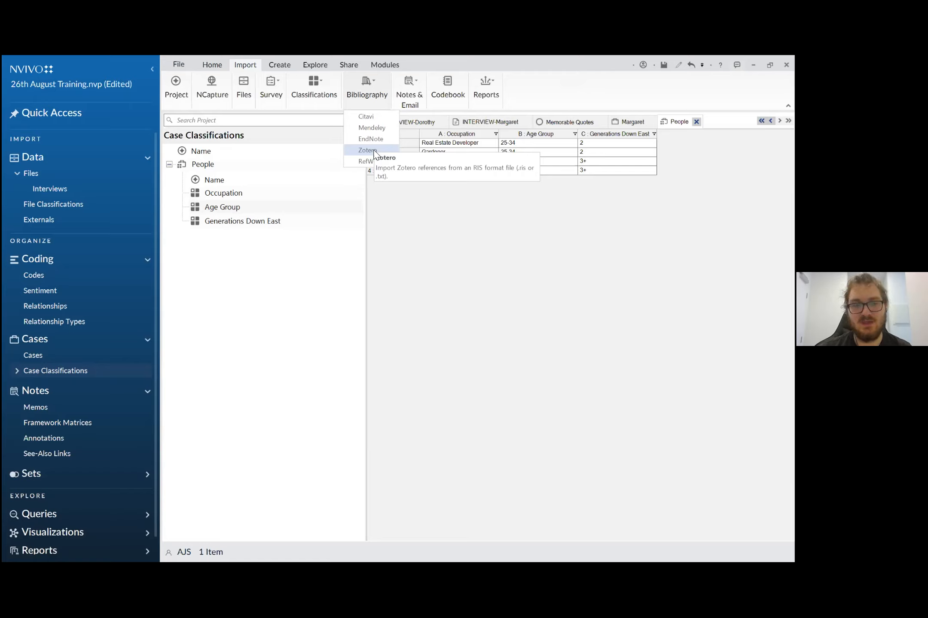
click(293, 297)
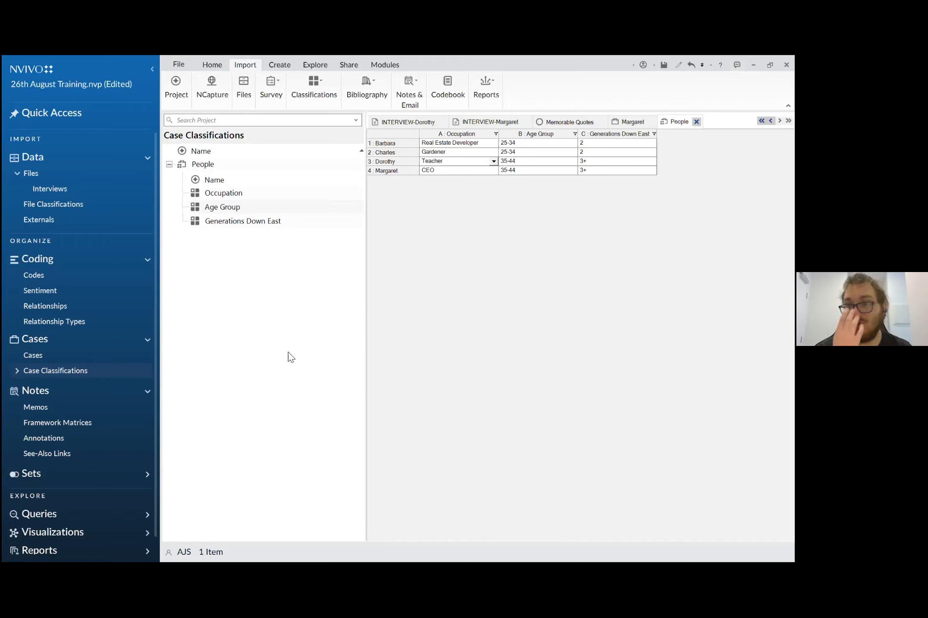
- Open the 26th August Reflection memo from the project's memos, enable editing in it, and bring up the memo commands
click(109, 420)
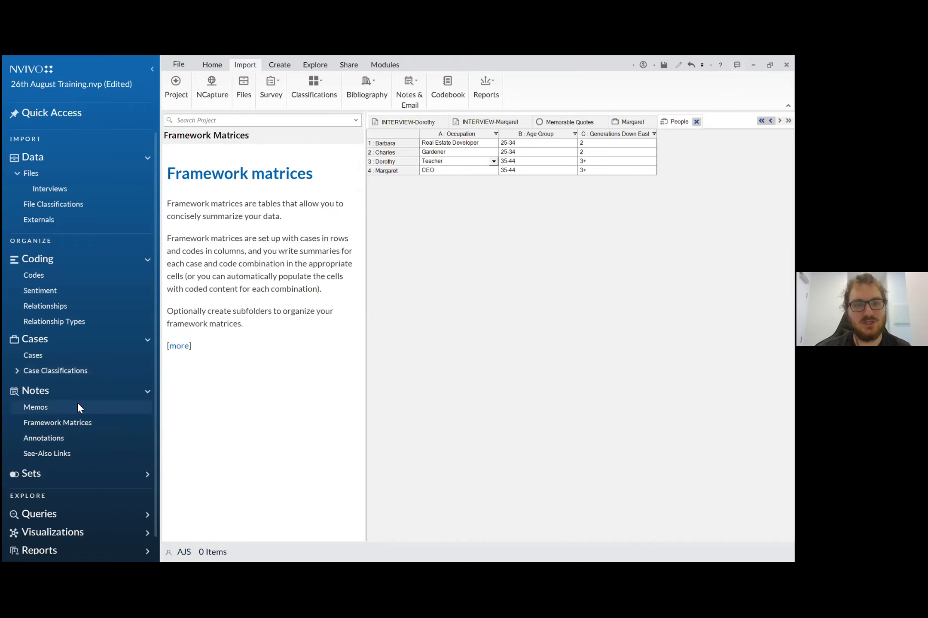
click(246, 521)
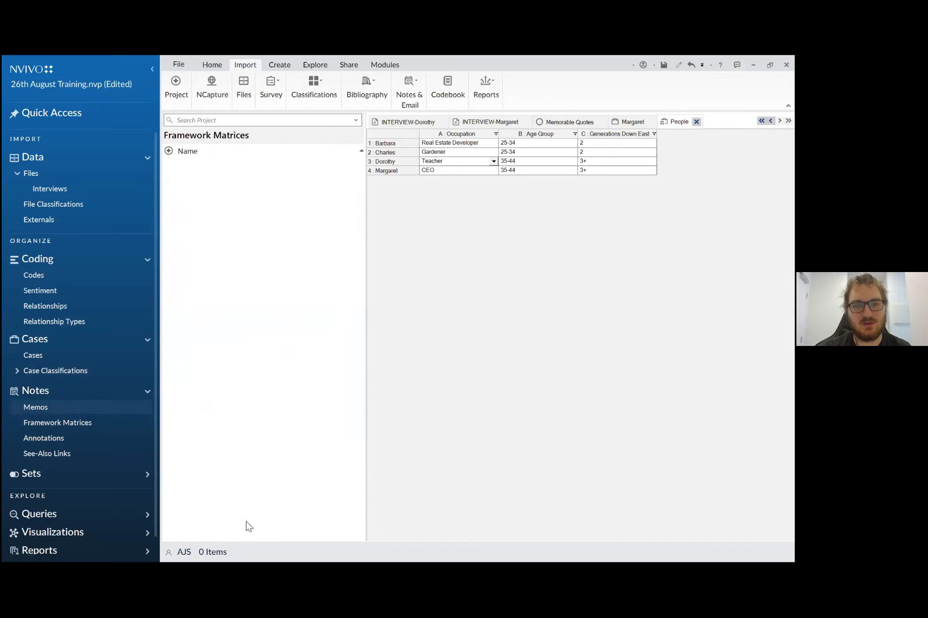
click(50, 409)
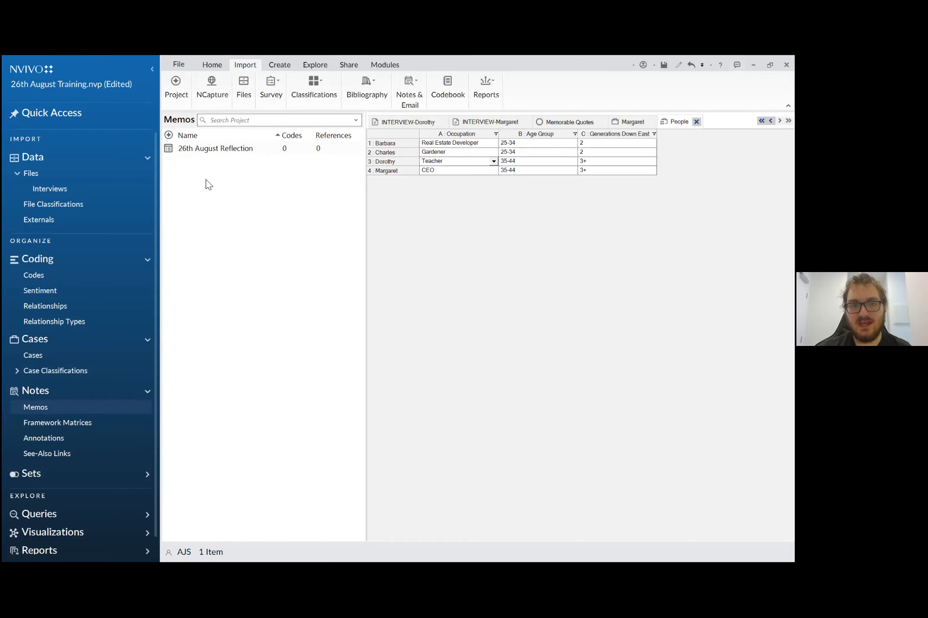
double_click(212, 150)
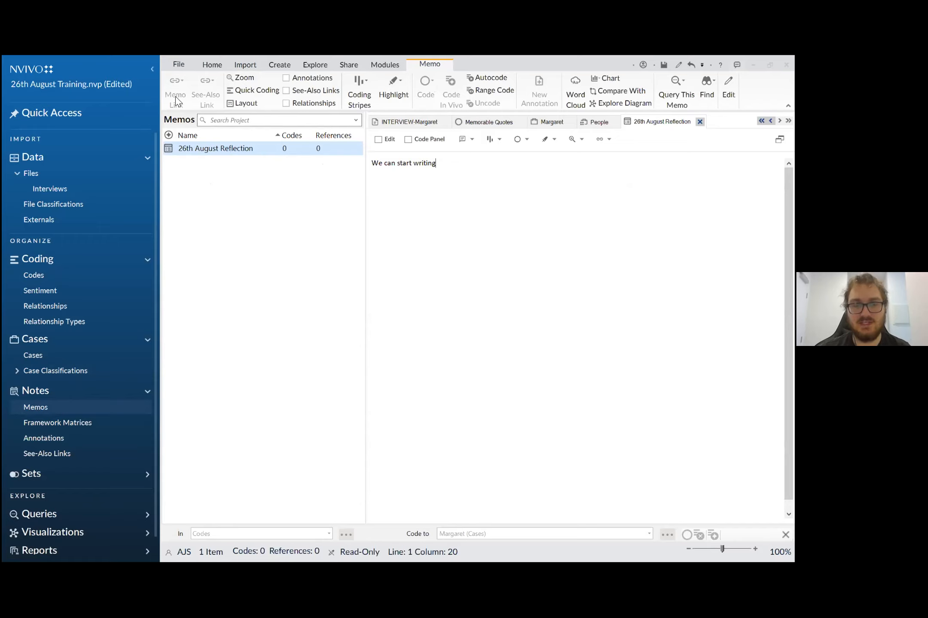
key(Return)
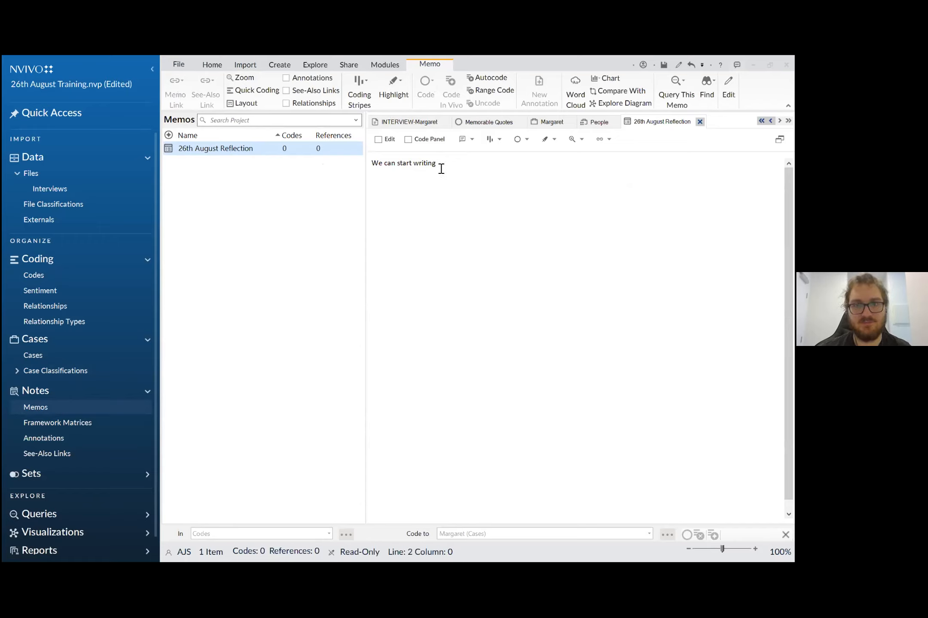
click(378, 139)
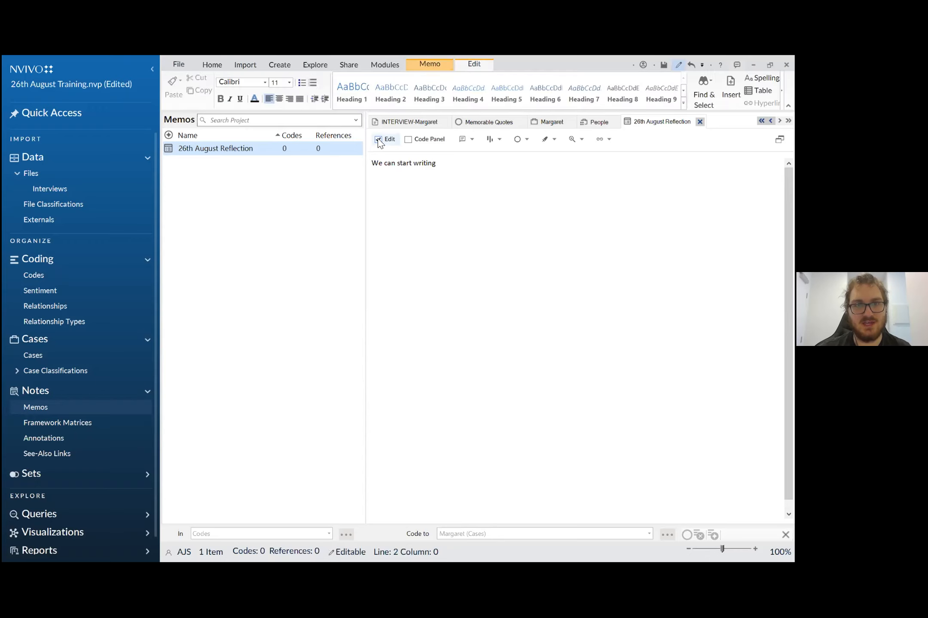
click(444, 63)
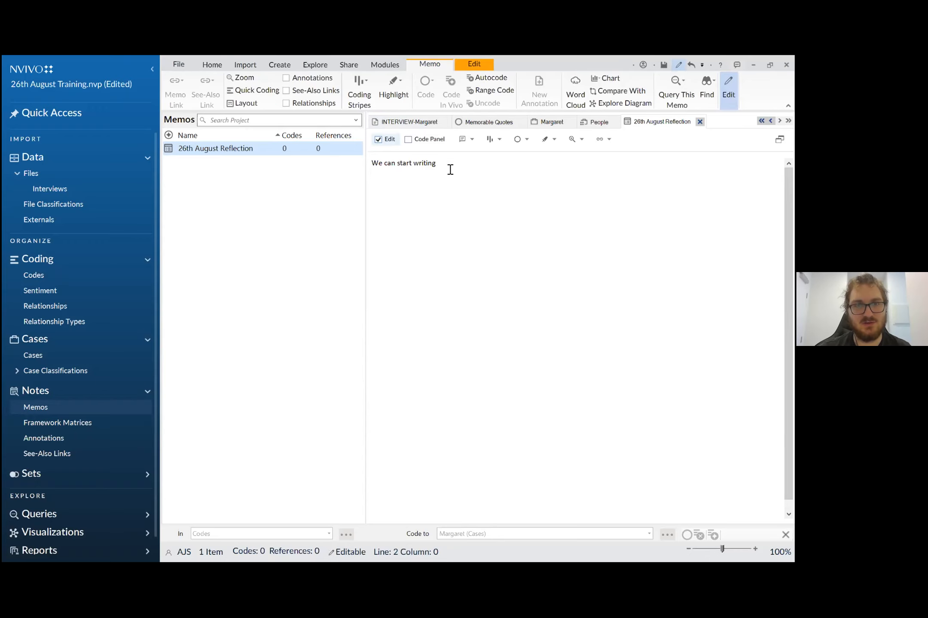
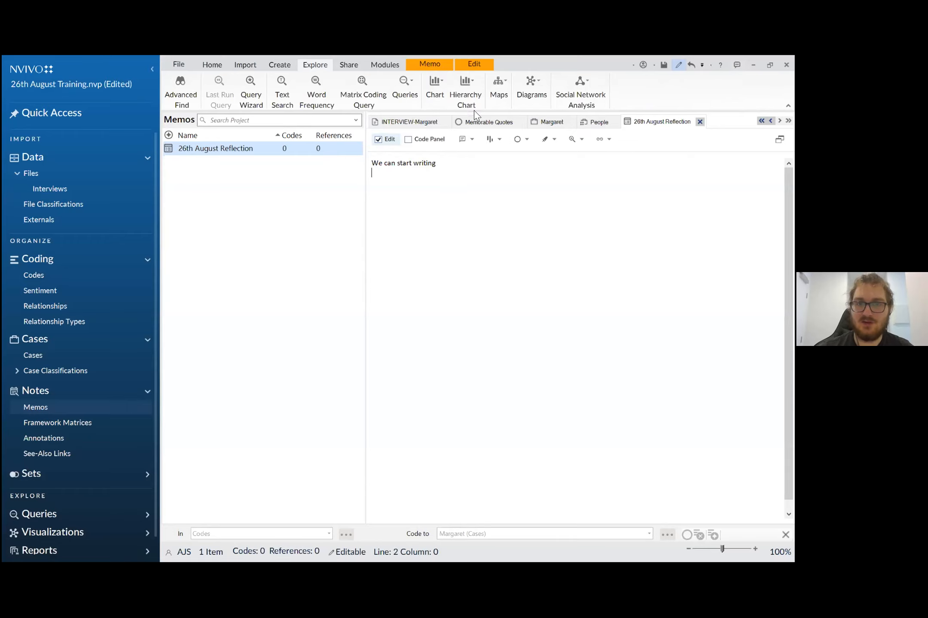
- Check which chart options are offered for the reflection memo, then close the list without creating a chart
click(441, 91)
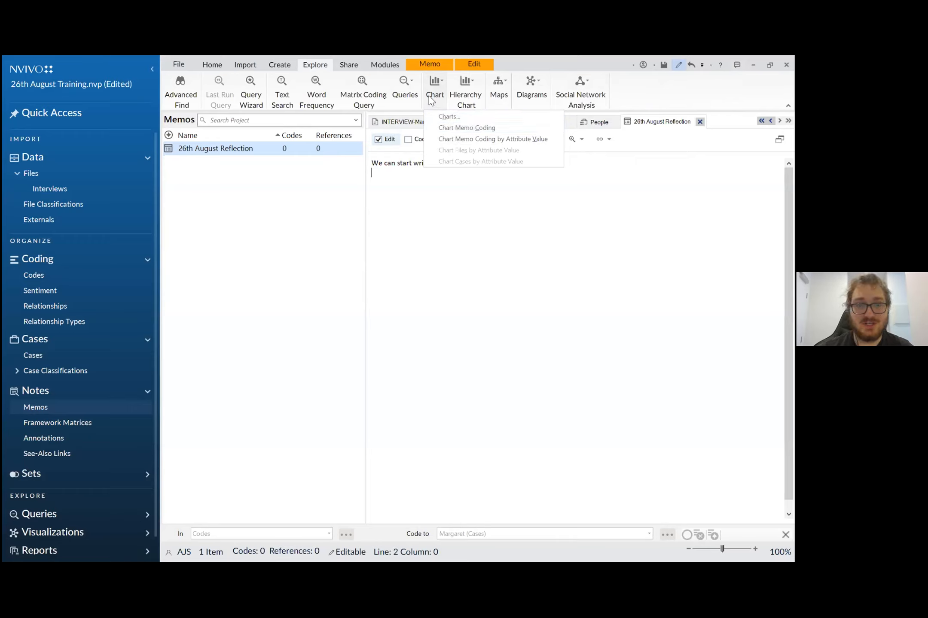
click(320, 215)
click(319, 214)
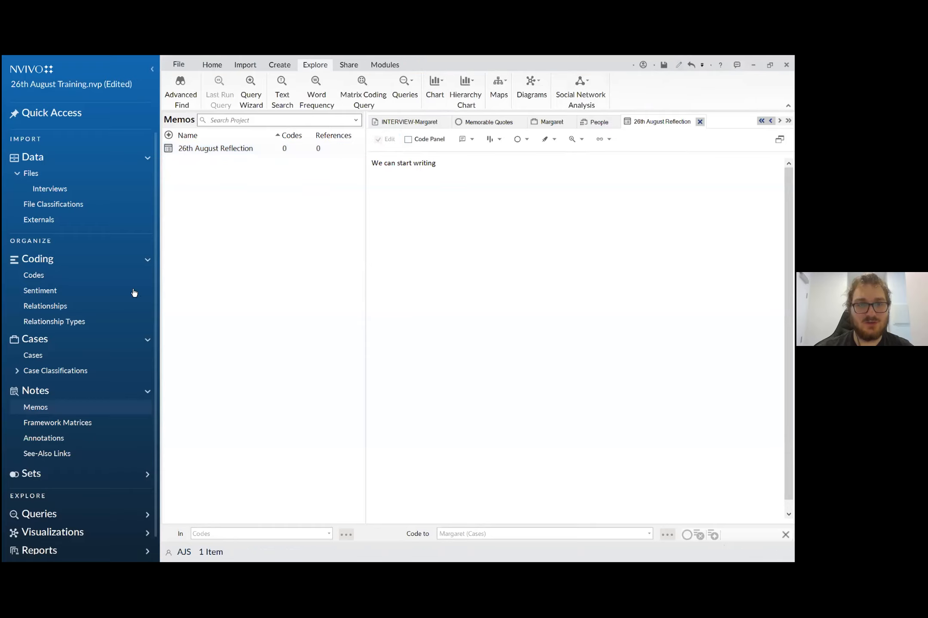
- Check which visualizations are offered for the first interview file in the Interviews folder, then dismiss the options
click(78, 194)
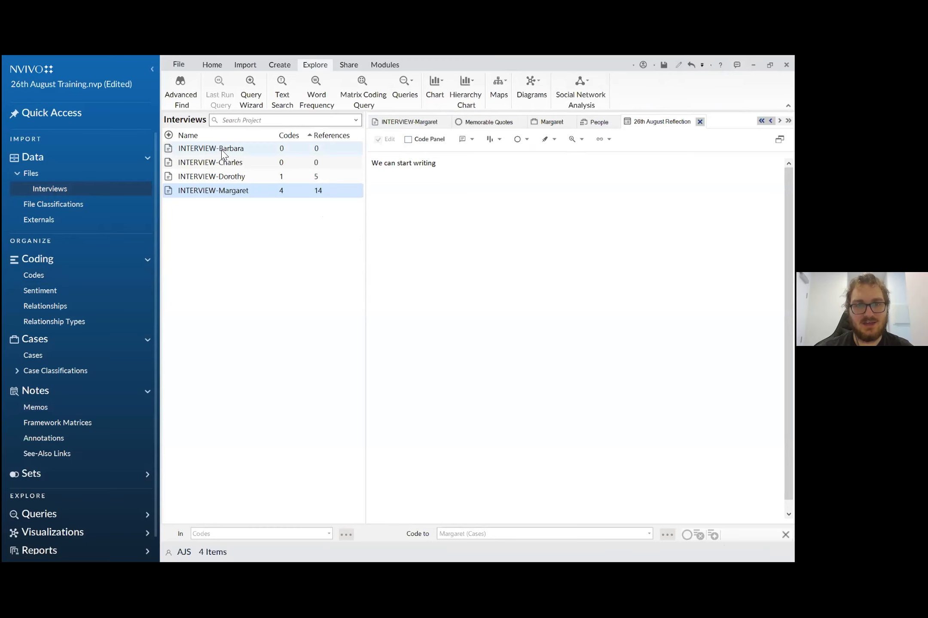
right_click(223, 151)
mouse_move(270, 357)
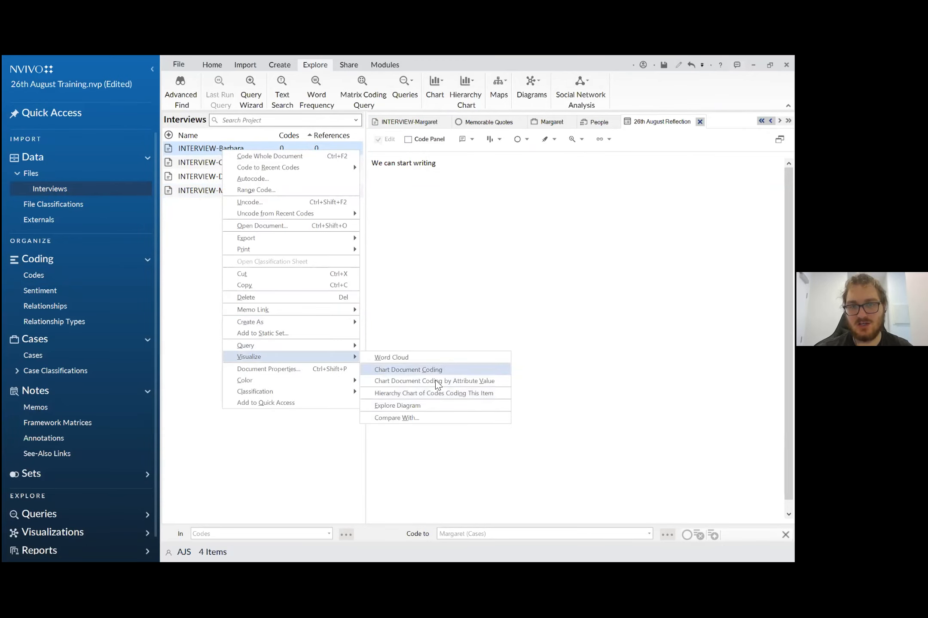
click(288, 454)
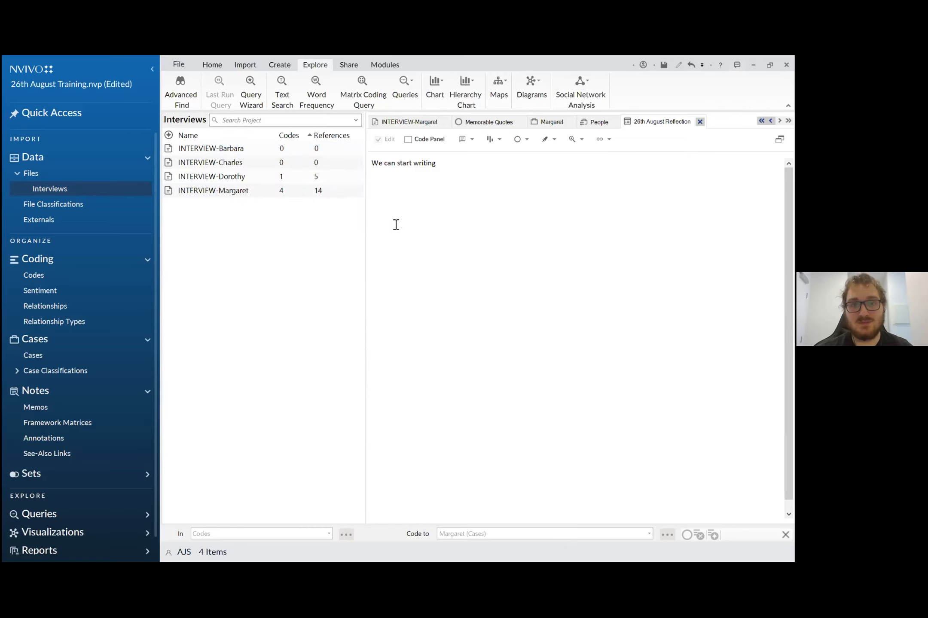
- Create a matrix coding query with the codes Environment, Memorable Quotes and Water Quality as its rows
click(348, 94)
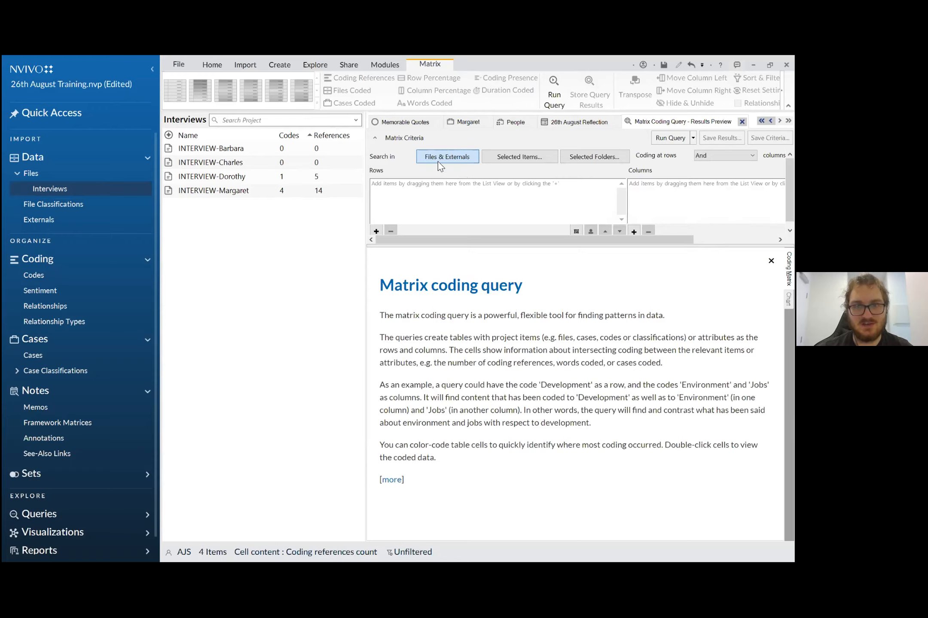
mouse_move(456, 238)
mouse_down()
mouse_move(528, 249)
mouse_move(445, 252)
mouse_up()
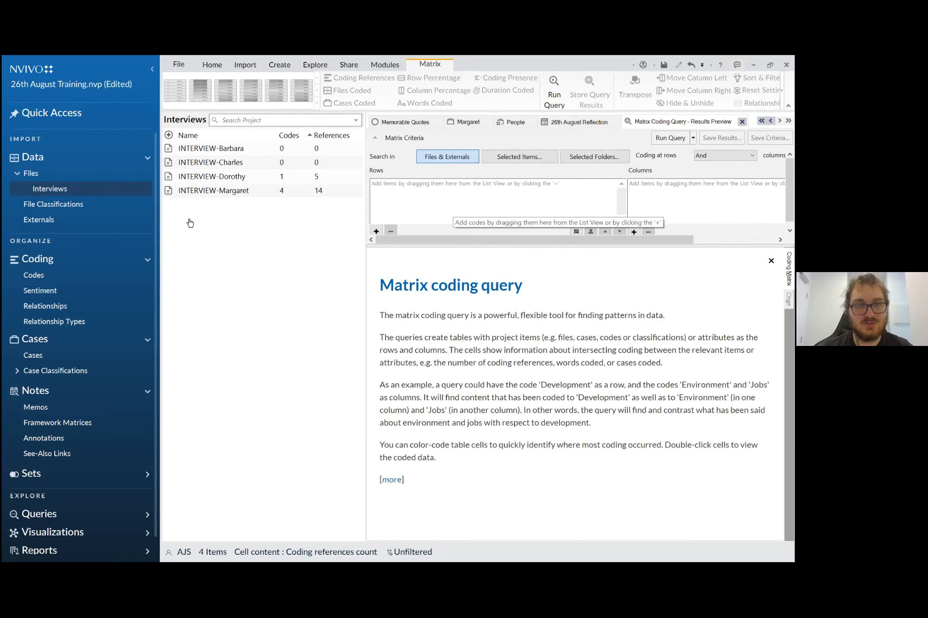
click(34, 275)
click(234, 149)
ctrl+click(239, 195)
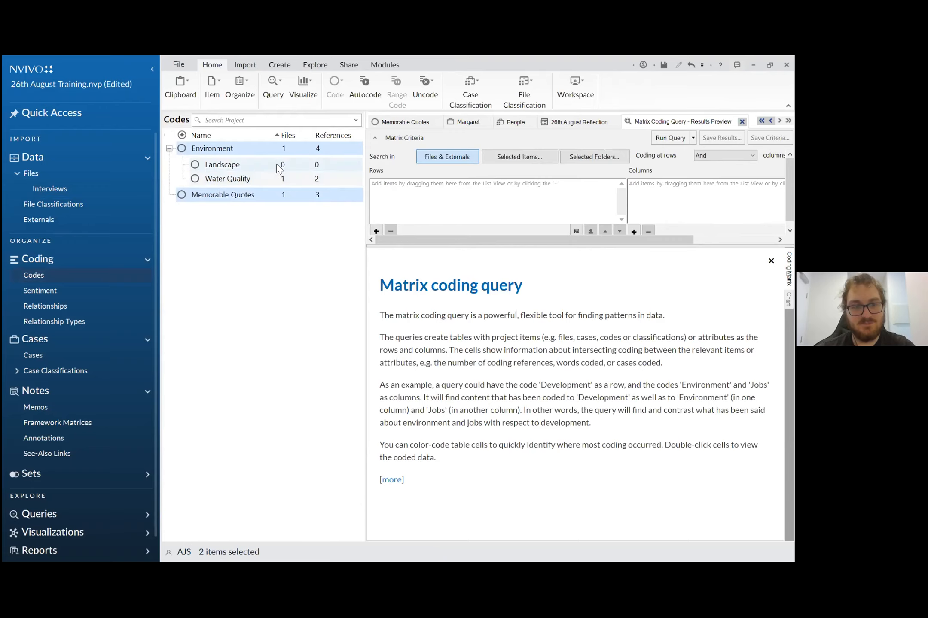
drag(224, 154, 536, 205)
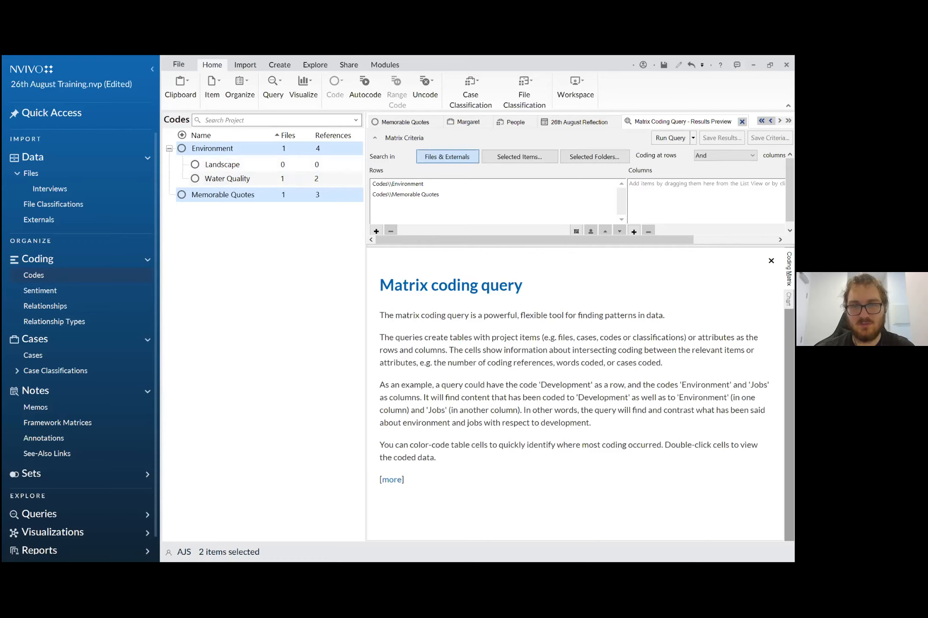
drag(241, 180, 404, 200)
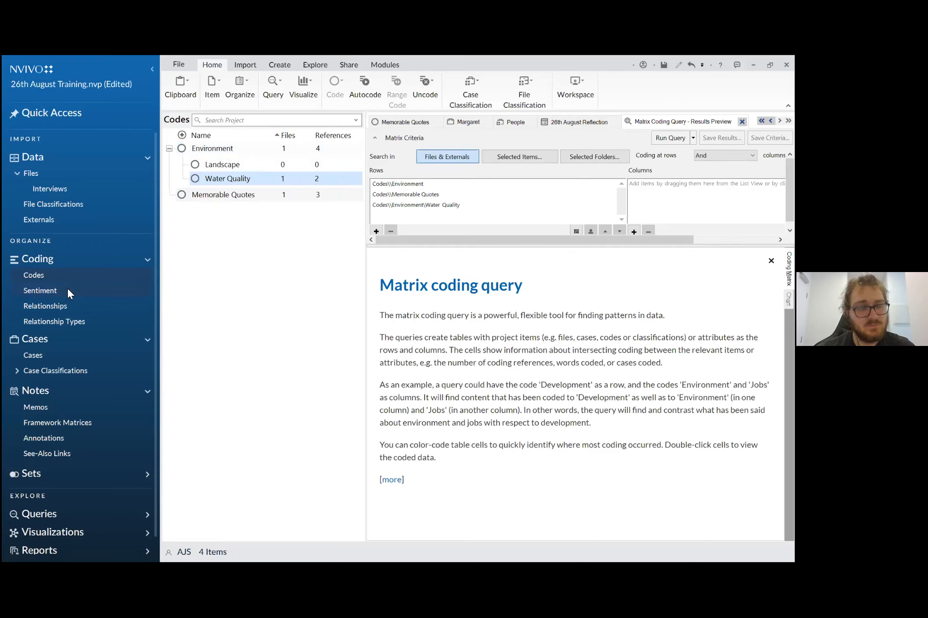
- Try to add the whole Age Group attribute from the People case classification to the query's columns
drag(571, 240, 647, 240)
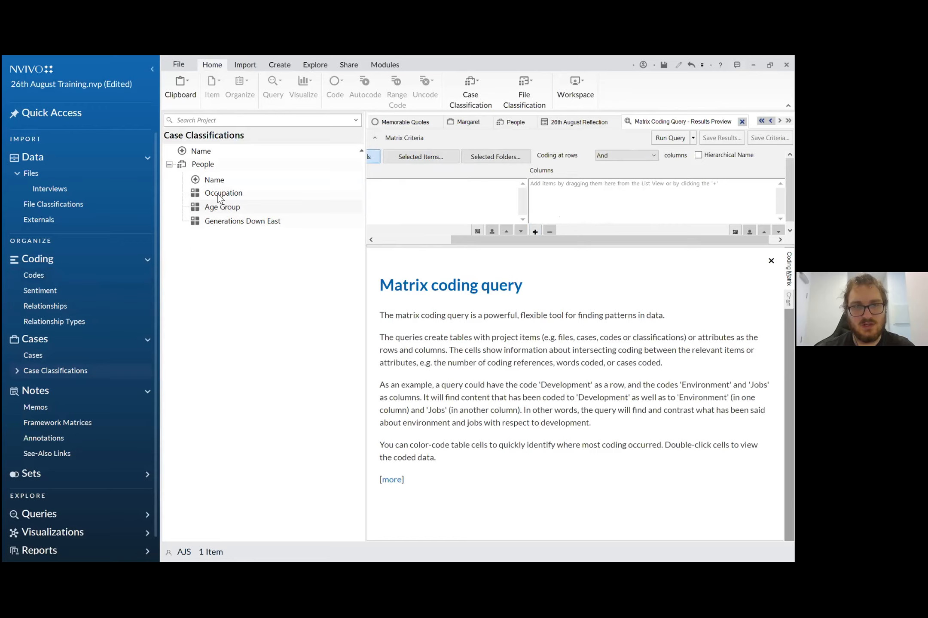
click(313, 208)
drag(329, 217, 569, 192)
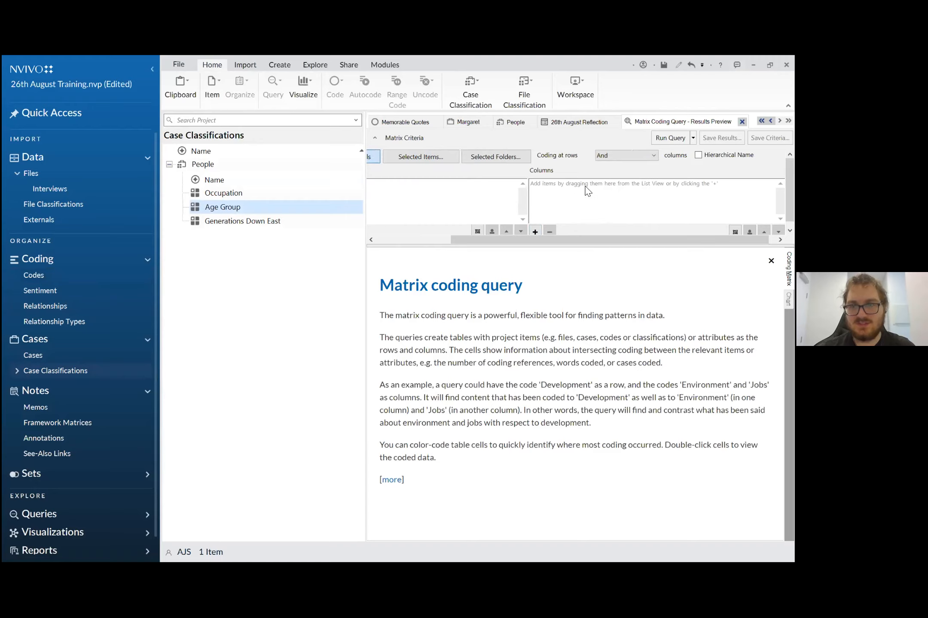
scroll(648, 203, down, 1)
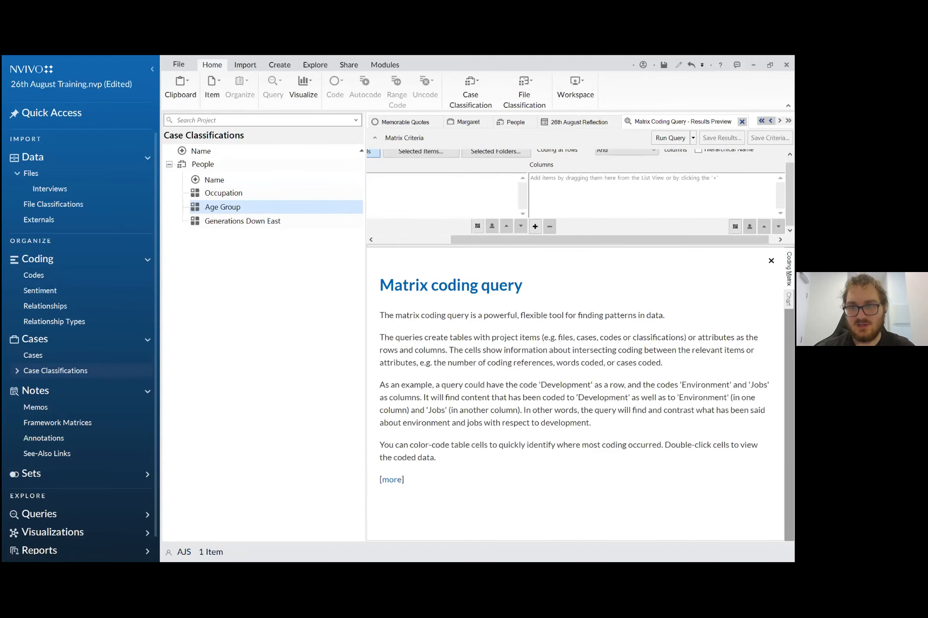
scroll(656, 206, up, 1)
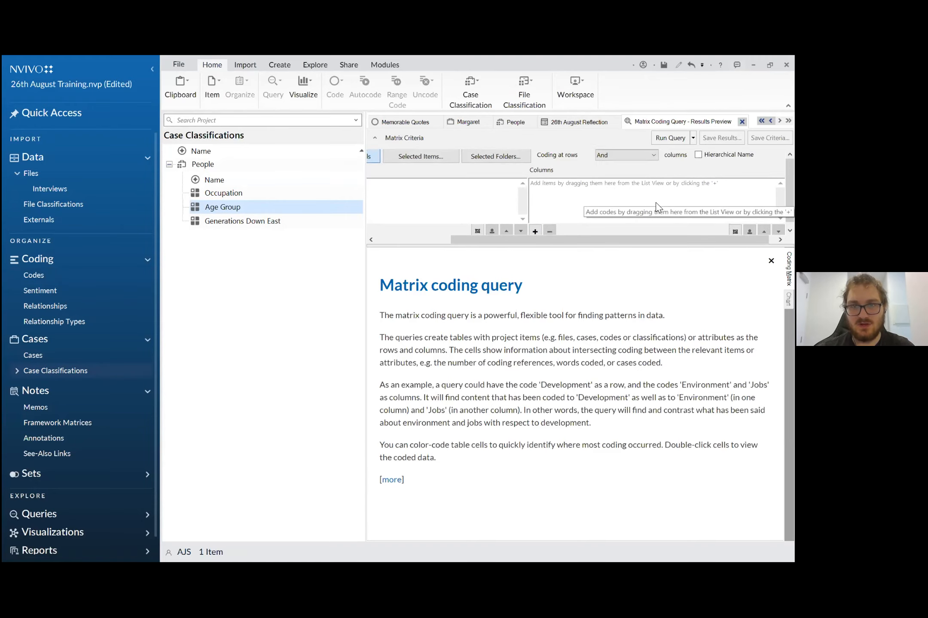
- Add the attribute value People Age Group equals 18-24 as a column of the matrix coding query
click(535, 229)
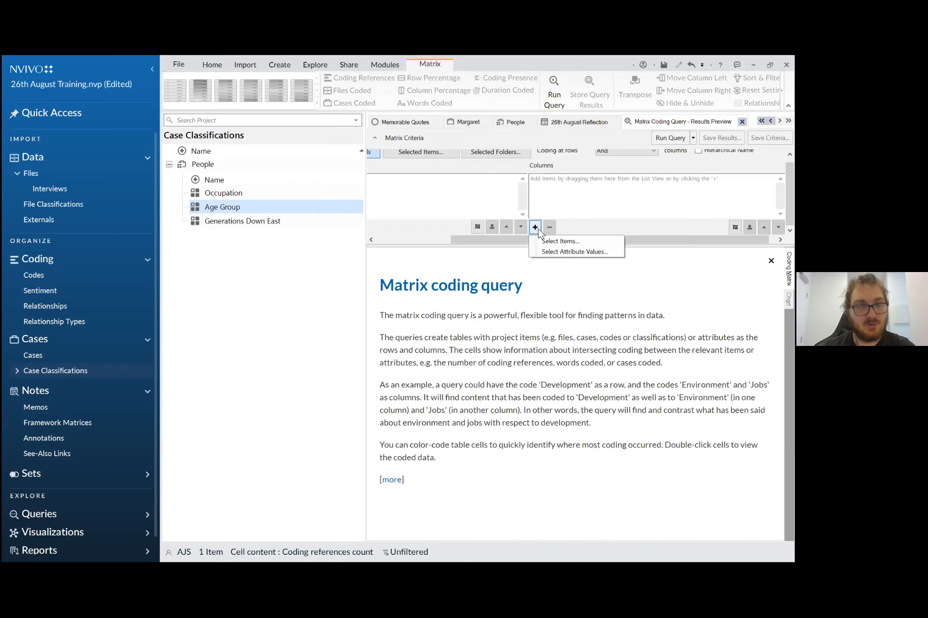
click(561, 252)
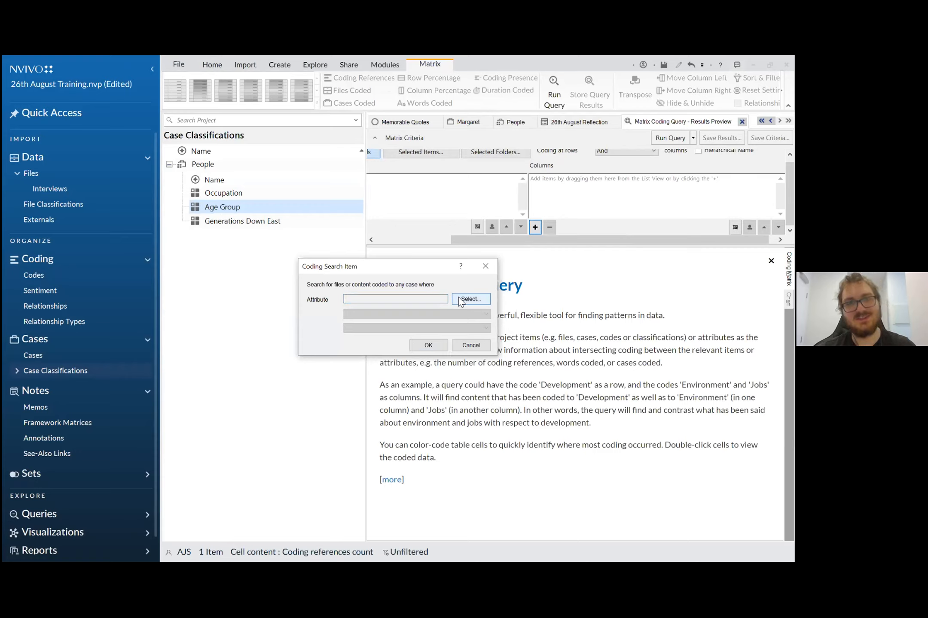
click(458, 297)
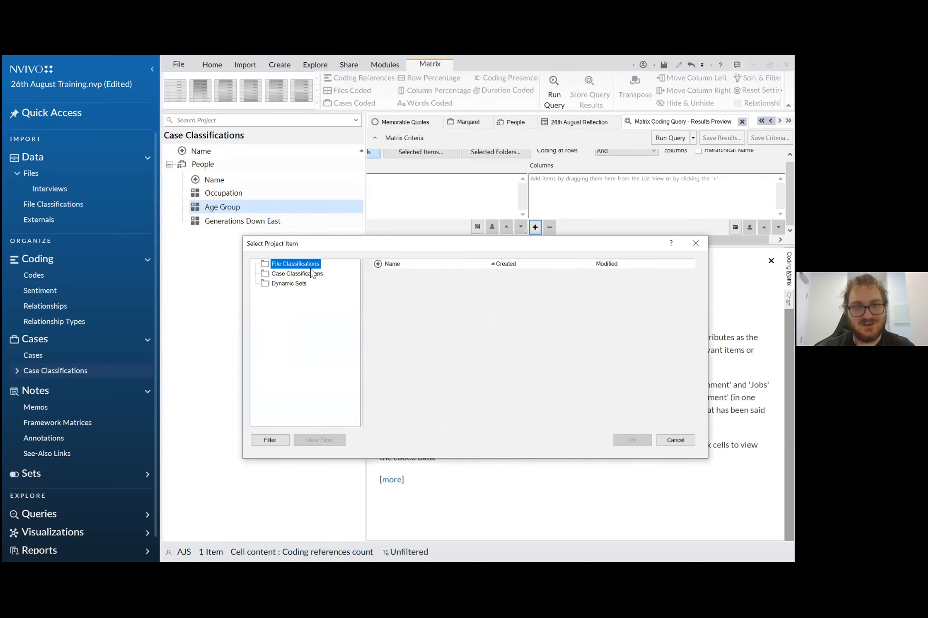
click(300, 274)
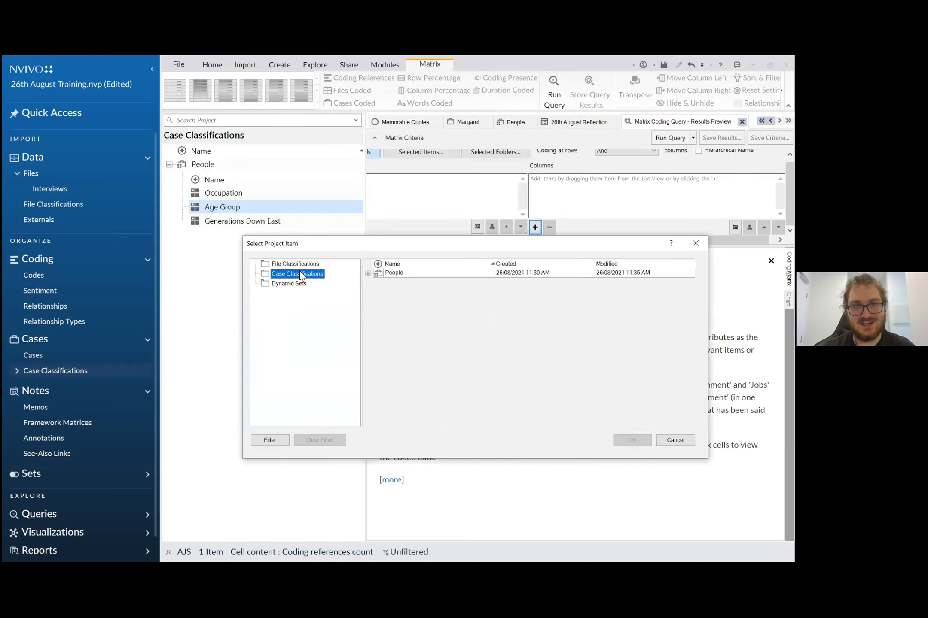
click(368, 273)
click(408, 301)
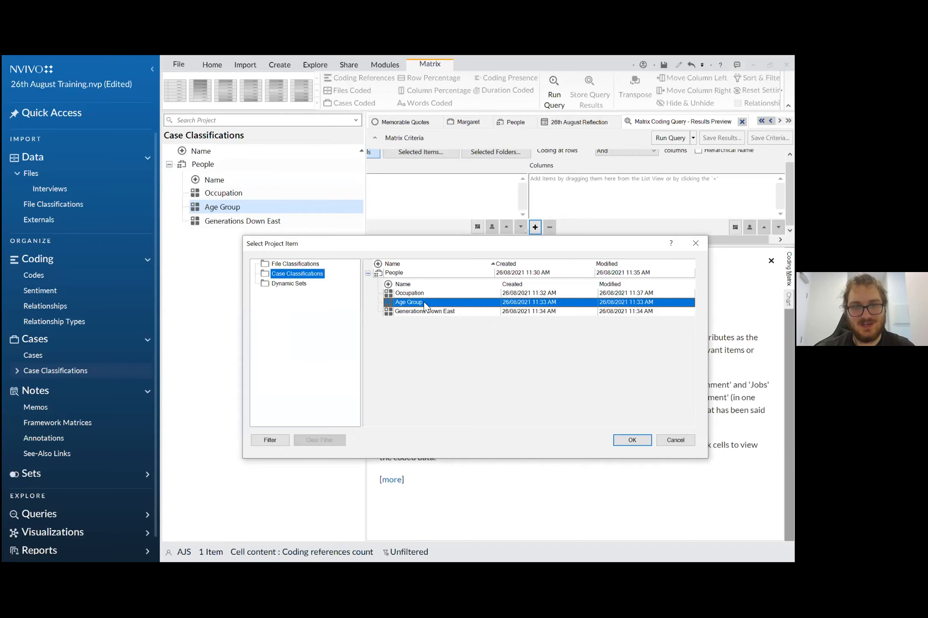
click(632, 440)
click(395, 317)
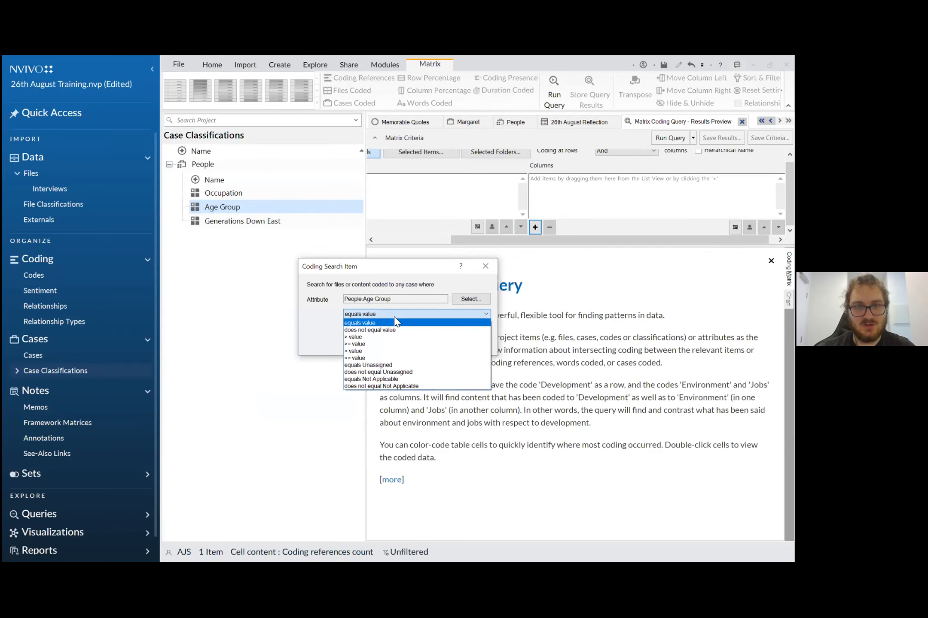
click(323, 322)
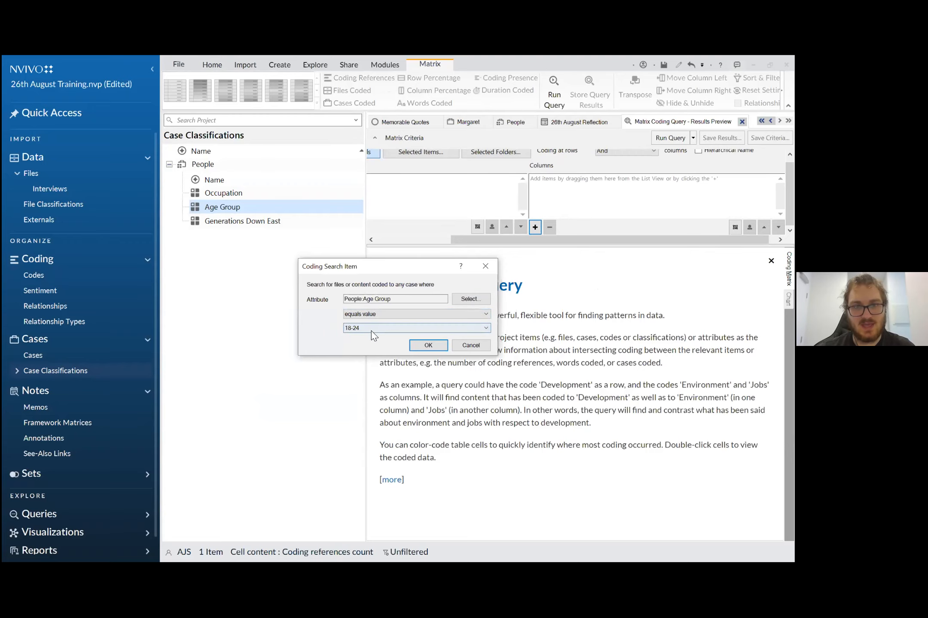
click(427, 345)
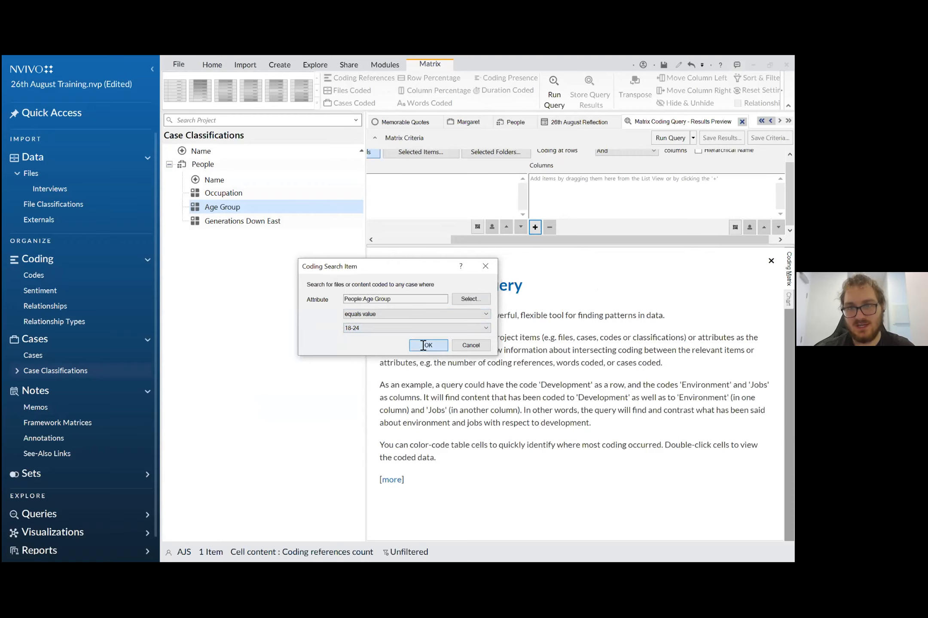
- Add a second query column for the People attribute Age Group with the condition equals value 25-34
click(535, 228)
click(565, 253)
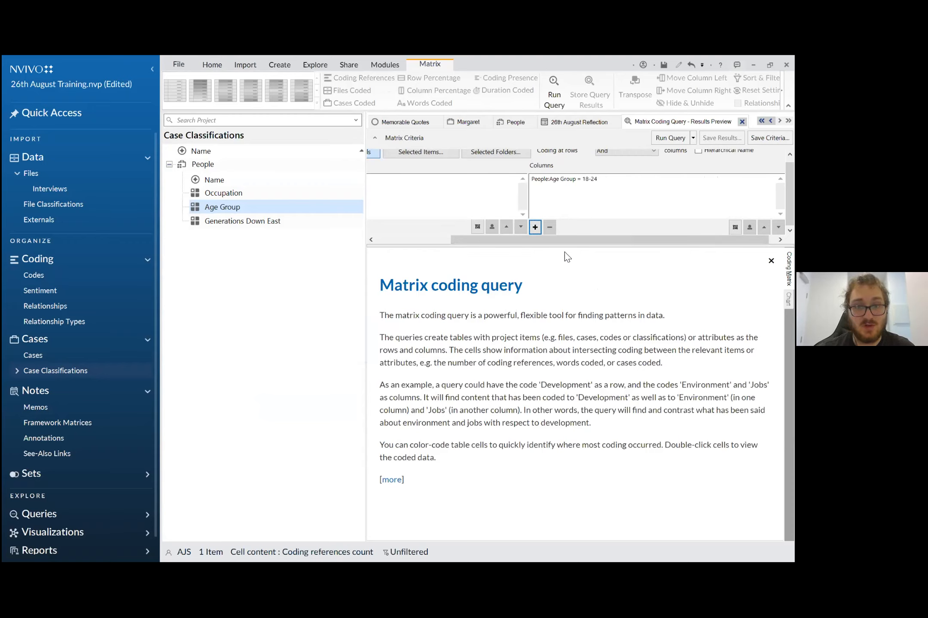
click(462, 295)
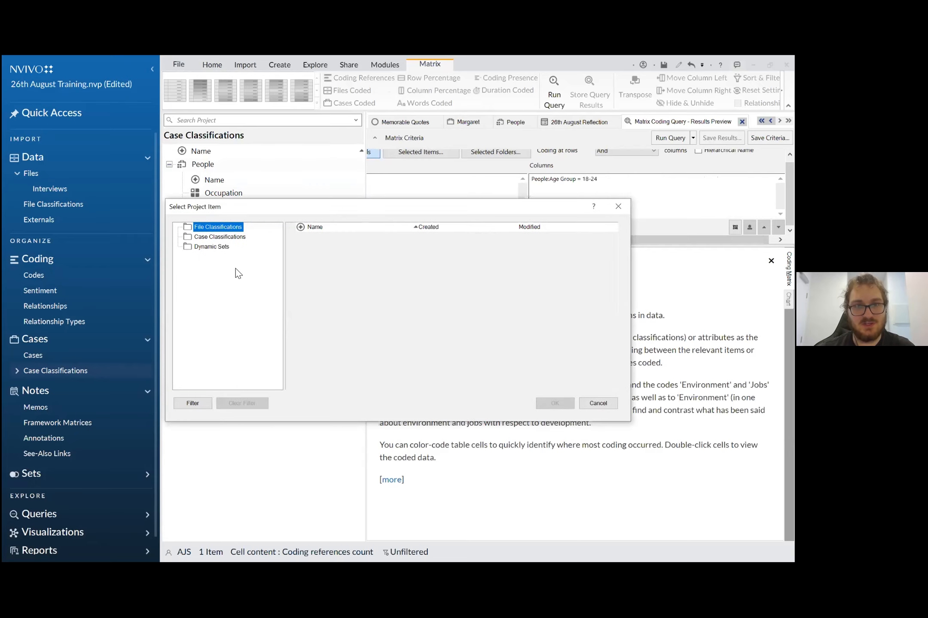
click(220, 237)
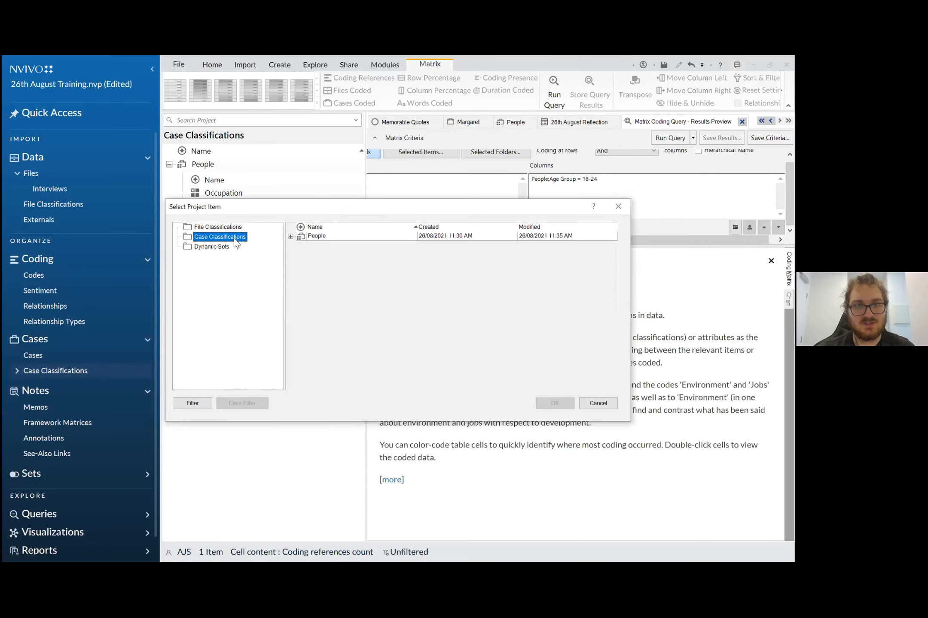
click(291, 236)
click(333, 267)
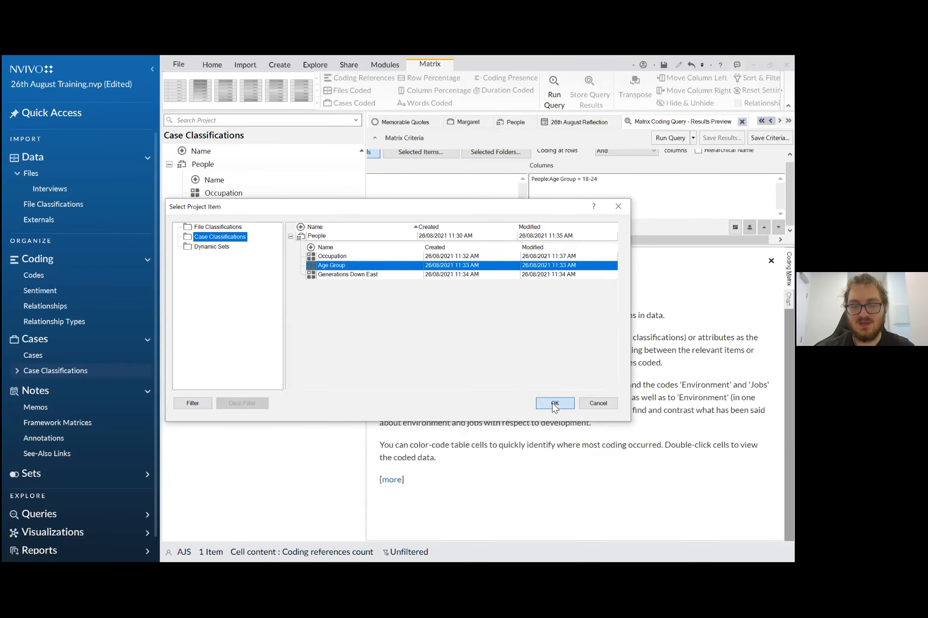
key(Return)
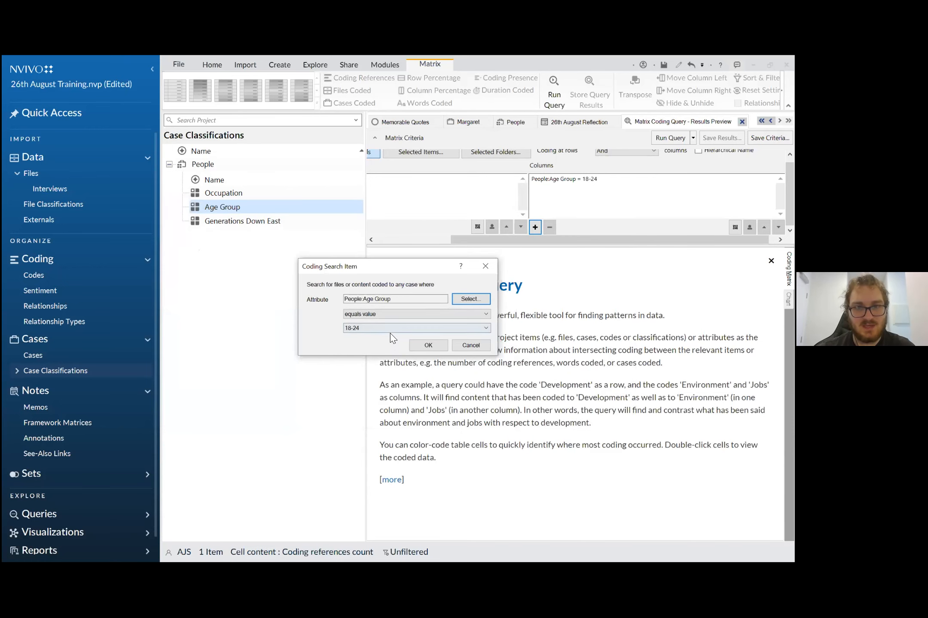
click(391, 333)
click(388, 344)
click(428, 346)
- Add a third query column for People Age Group equals 35-44, and review the row and column criteria
click(534, 228)
click(551, 252)
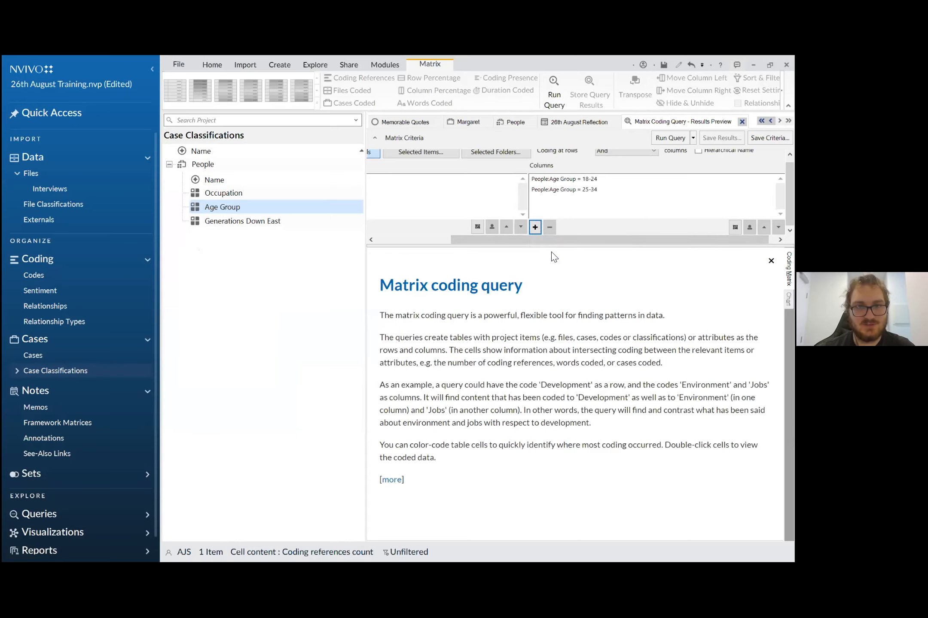
click(463, 303)
click(229, 237)
click(301, 239)
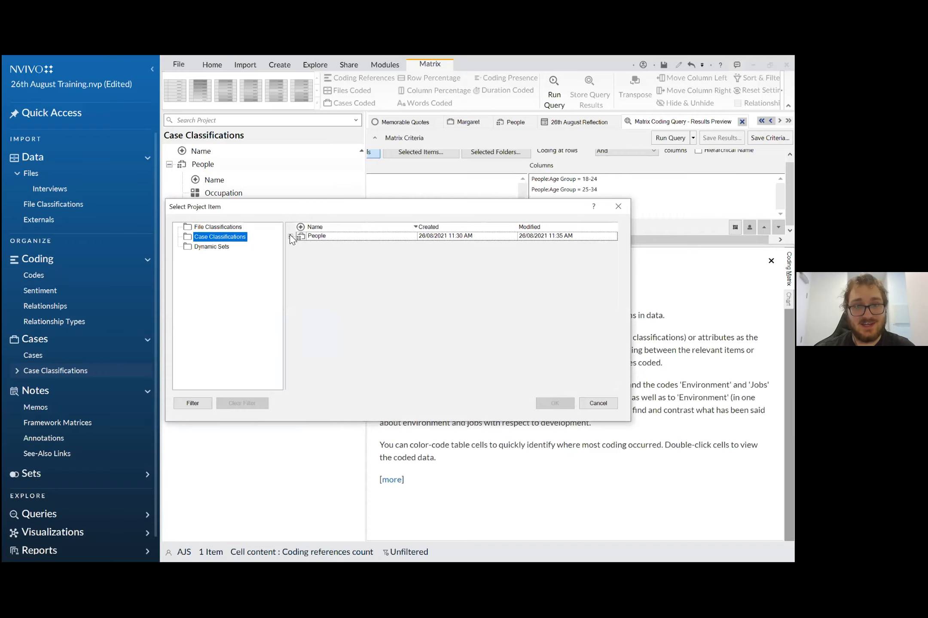
click(289, 236)
click(329, 264)
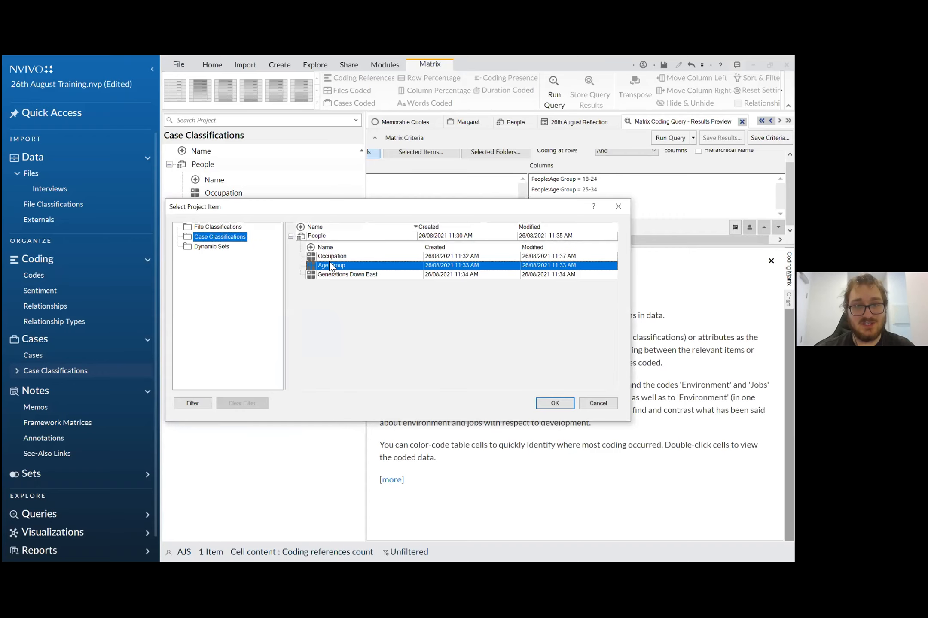
click(554, 403)
click(380, 327)
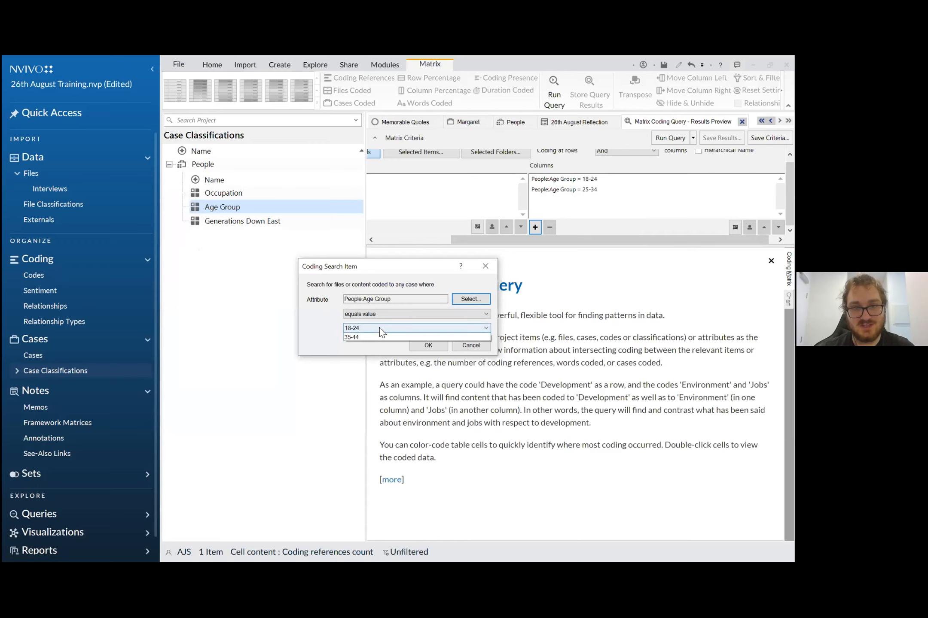
click(377, 350)
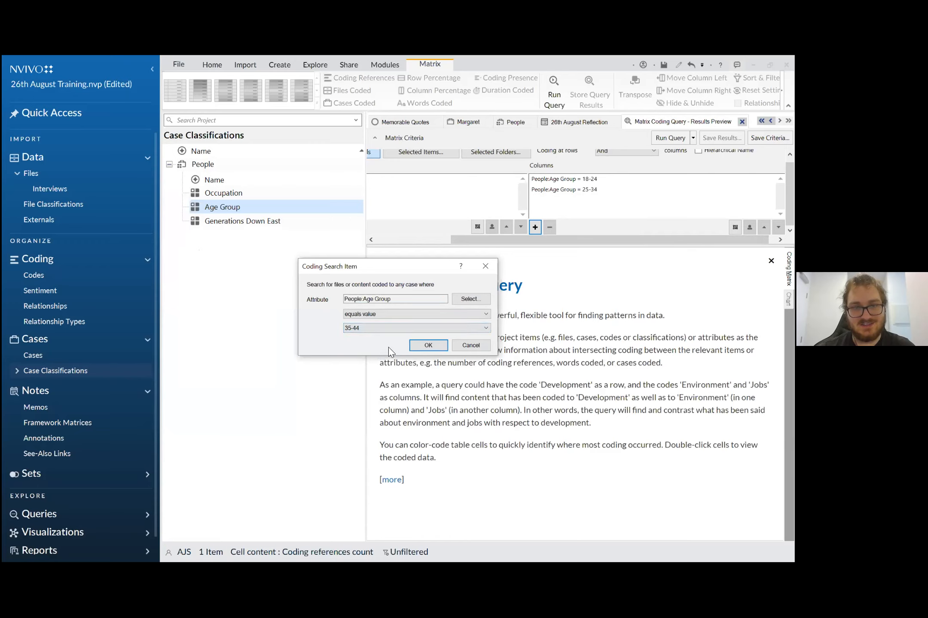
click(431, 348)
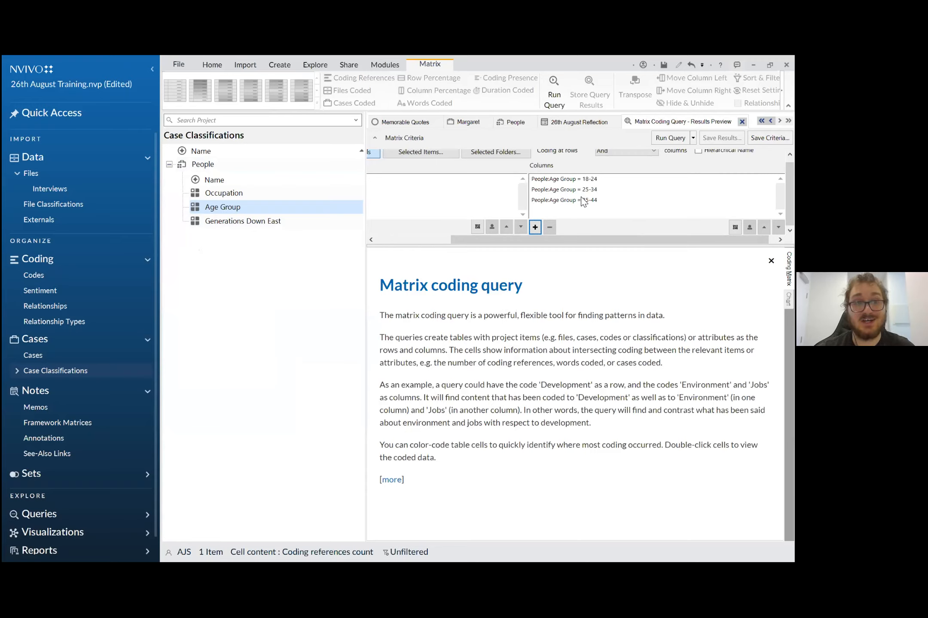
drag(531, 241, 565, 238)
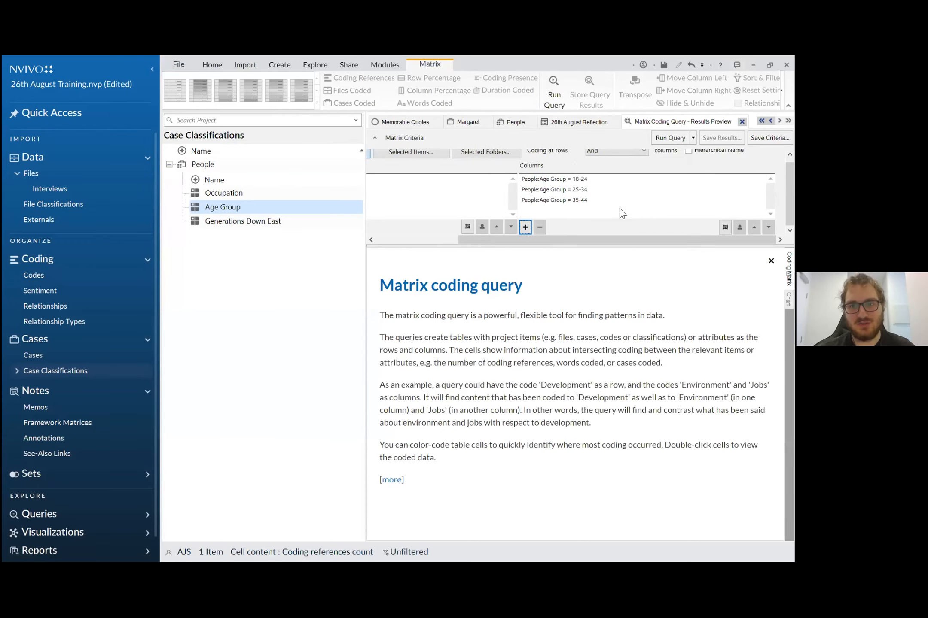
drag(591, 244, 508, 245)
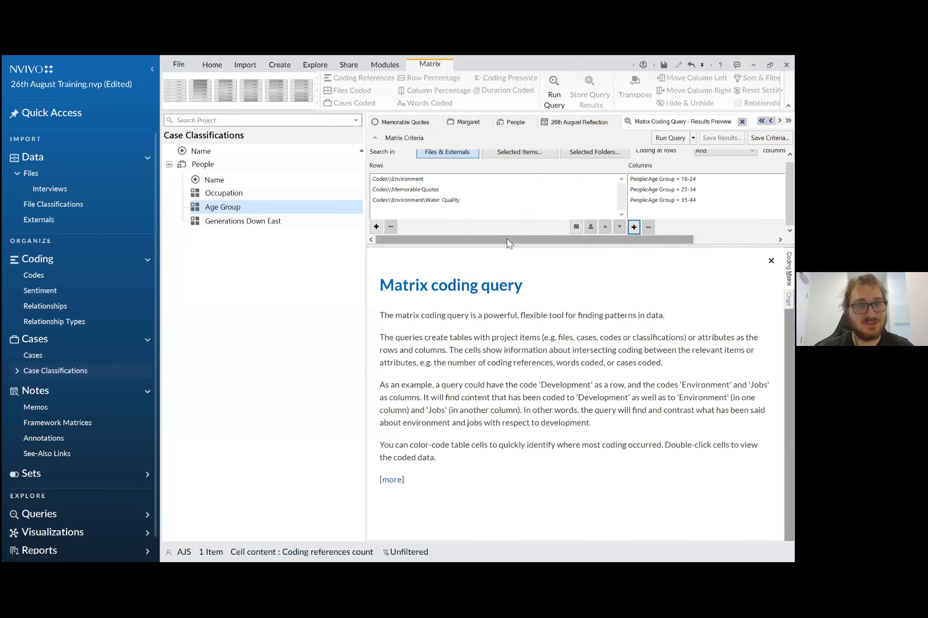
- Run the matrix coding query and open the coded references for Environment in the 35-44 age group to read them
drag(504, 244, 595, 241)
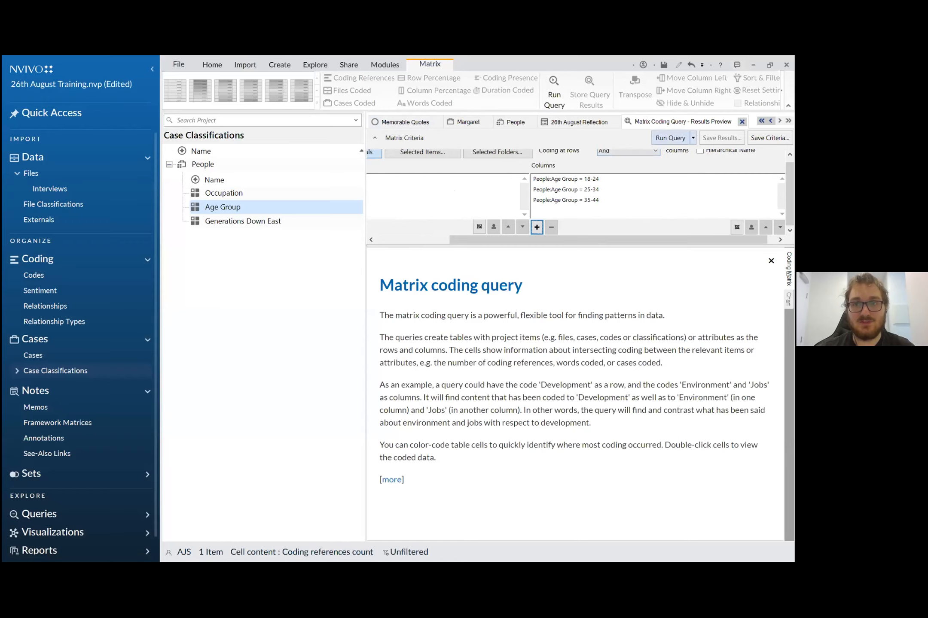
click(663, 137)
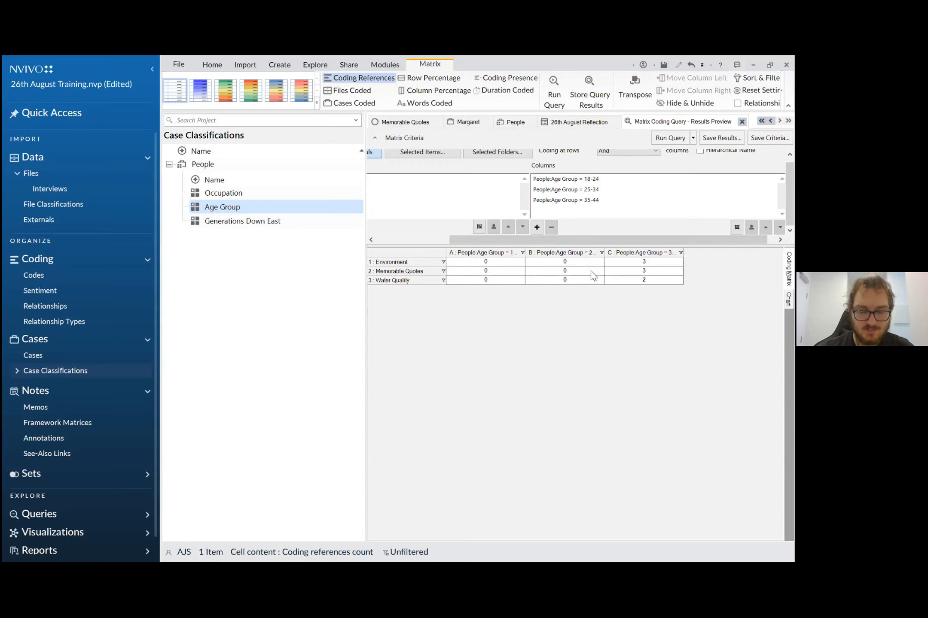
click(627, 263)
double_click(628, 263)
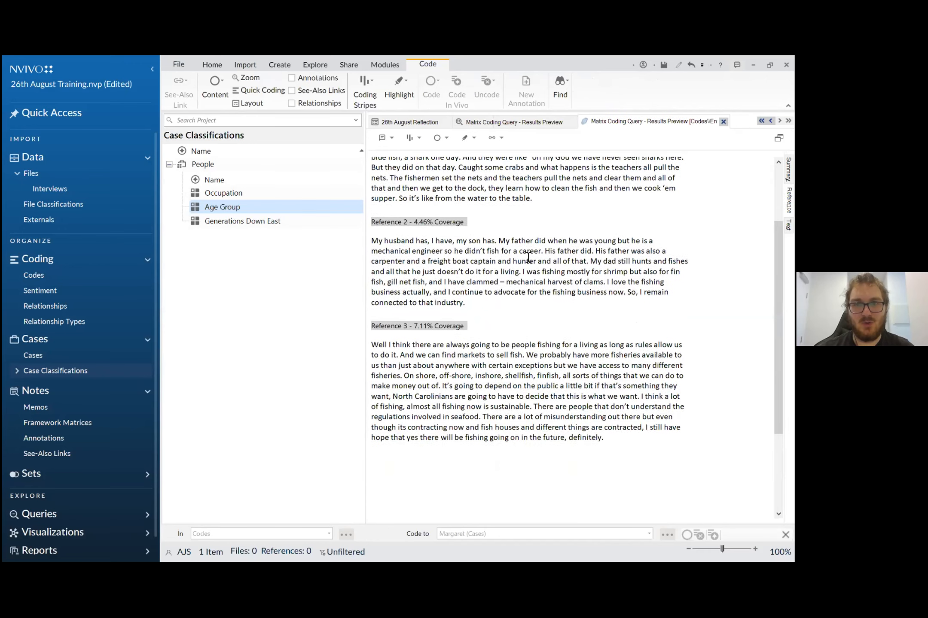
scroll(528, 257, up, 1)
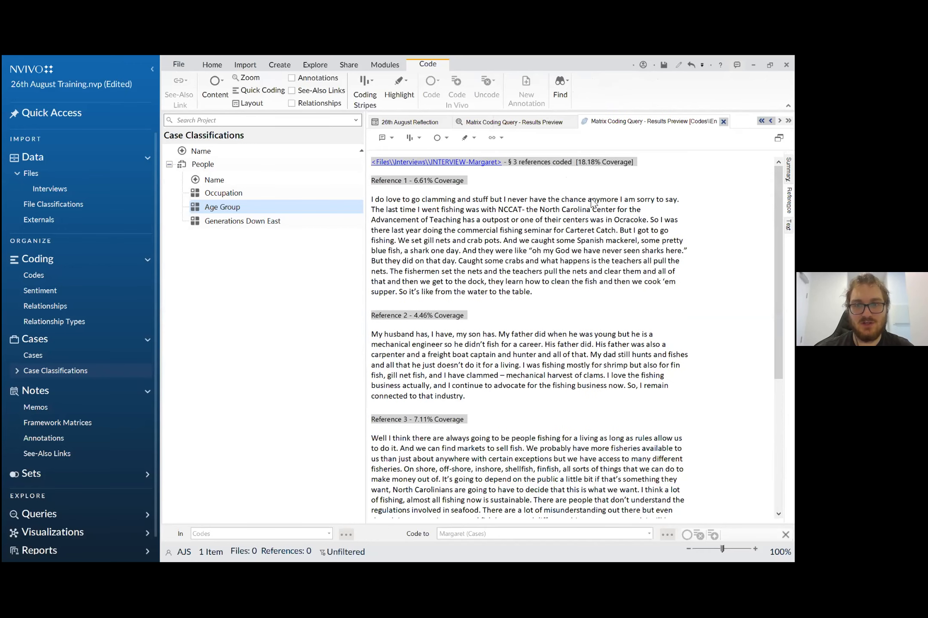
- Review the row and column criteria back in the matrix coding query results, and switch to the Challenge 5 presentation slide
click(531, 124)
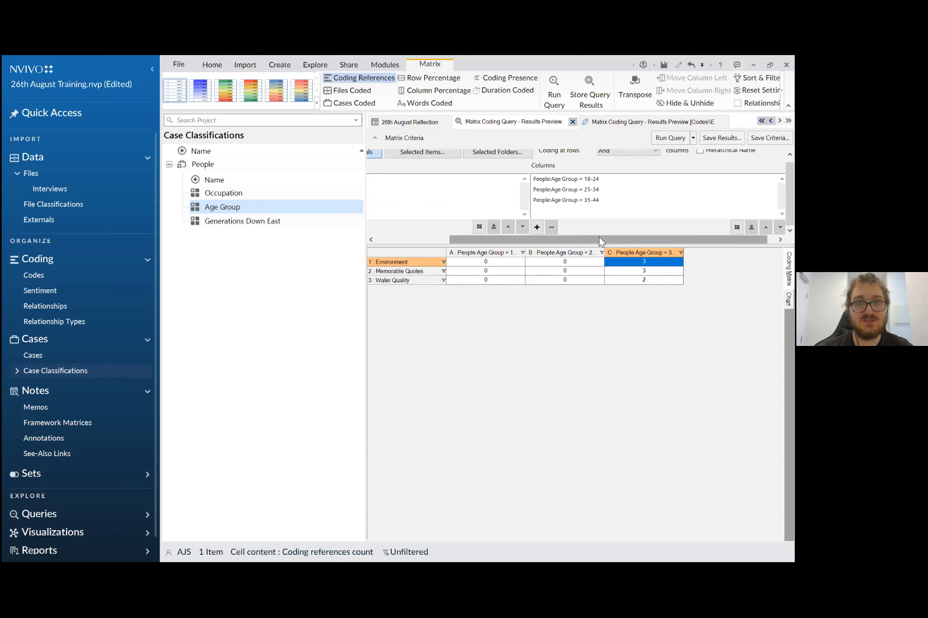
drag(583, 238, 463, 235)
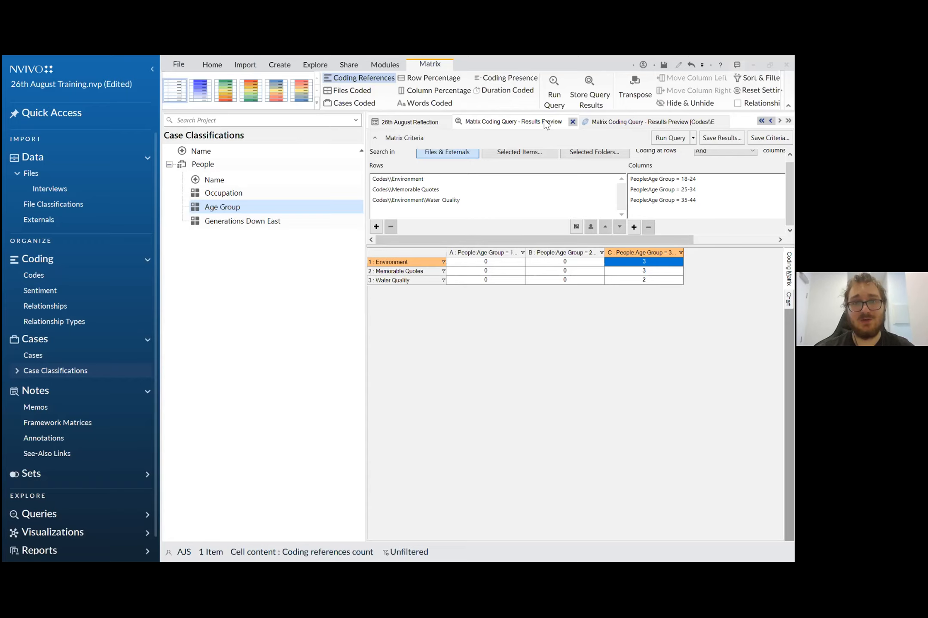
key(alt+Tab)
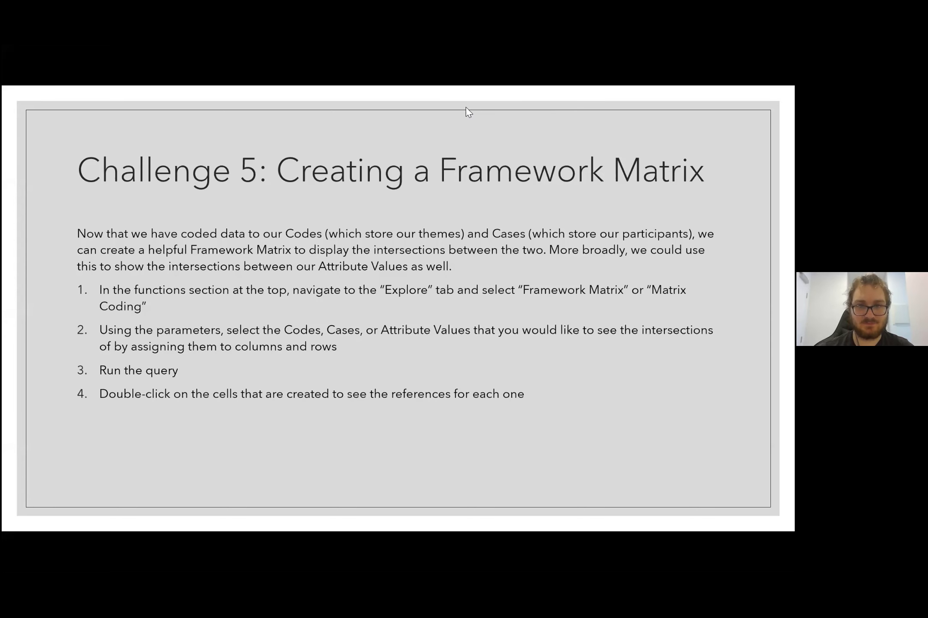